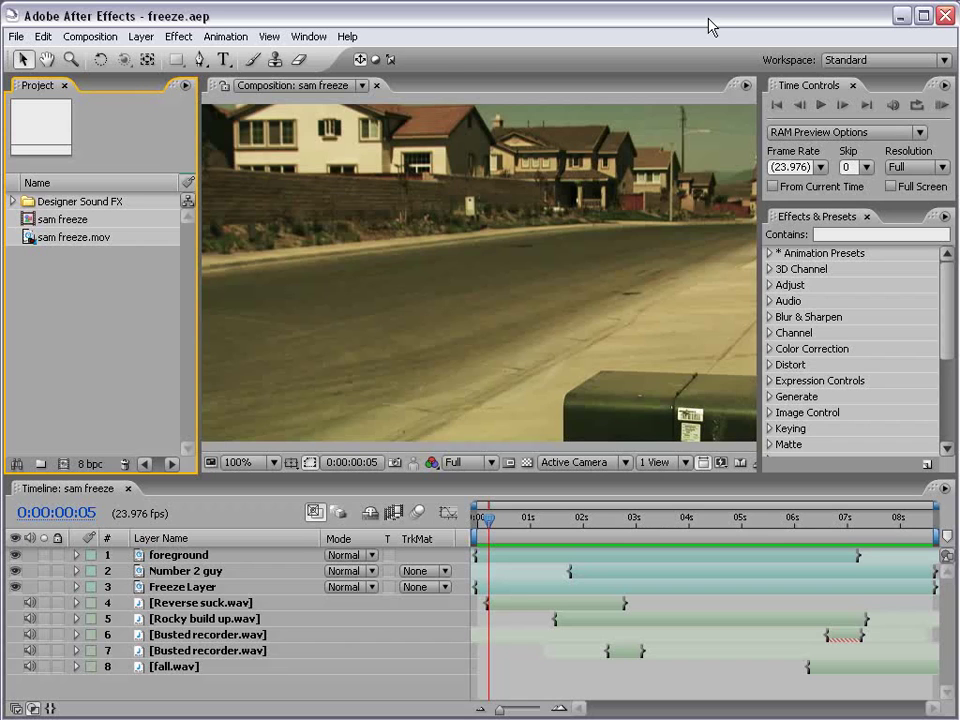
- Switch to Firefox and look through the Designer Sound FX product page, from the feature list down to the tutorial thumbnails
{"action": "key", "text": "alt+Tab"}
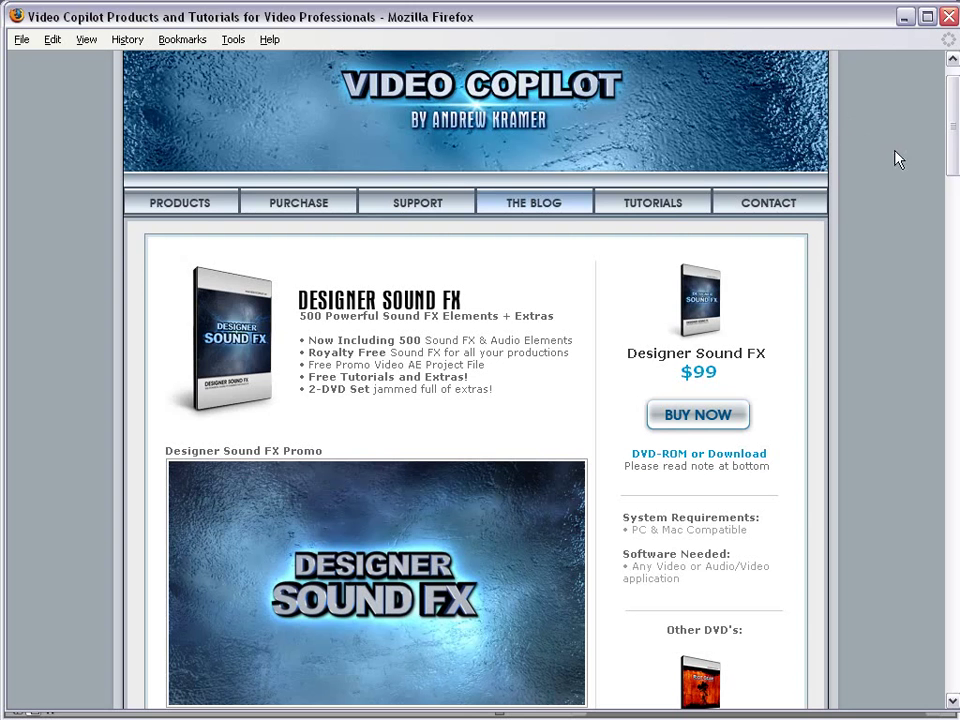
{"action": "scroll", "coordinate": [954, 160], "scroll_direction": "up", "scroll_amount": 1}
{"action": "scroll", "coordinate": [954, 160], "scroll_direction": "down", "scroll_amount": 4}
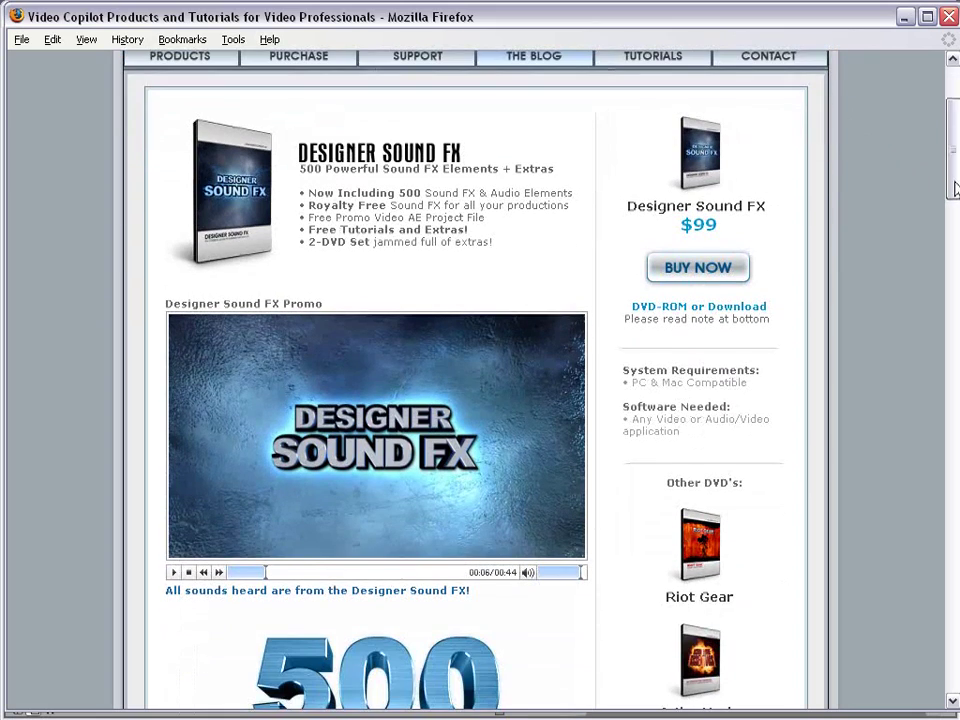
{"action": "left_click_drag", "start_coordinate": [954, 165], "coordinate": [953, 253]}
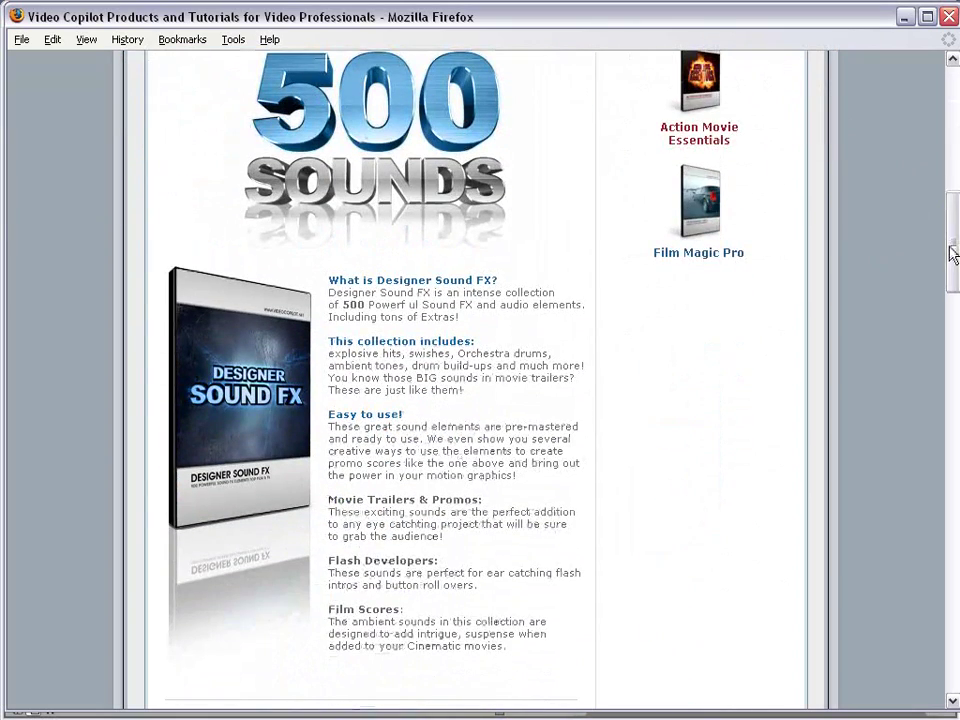
{"action": "left_click_drag", "start_coordinate": [509, 368], "coordinate": [509, 408]}
{"action": "left_click", "coordinate": [509, 408]}
{"action": "left_click_drag", "start_coordinate": [938, 262], "coordinate": [932, 535]}
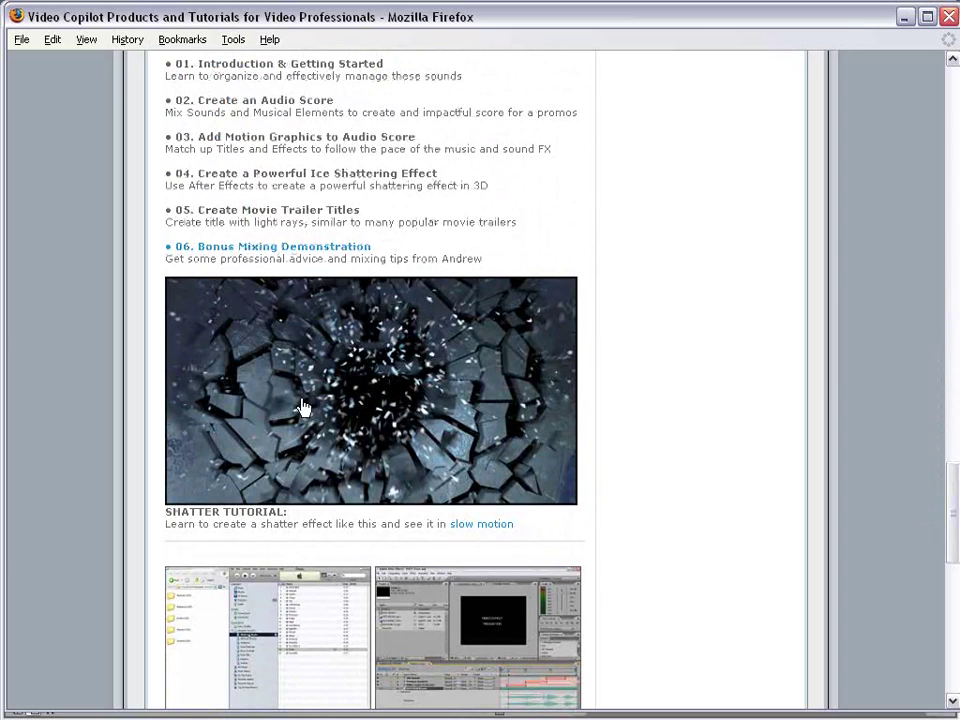
{"action": "left_click_drag", "start_coordinate": [953, 480], "coordinate": [953, 530]}
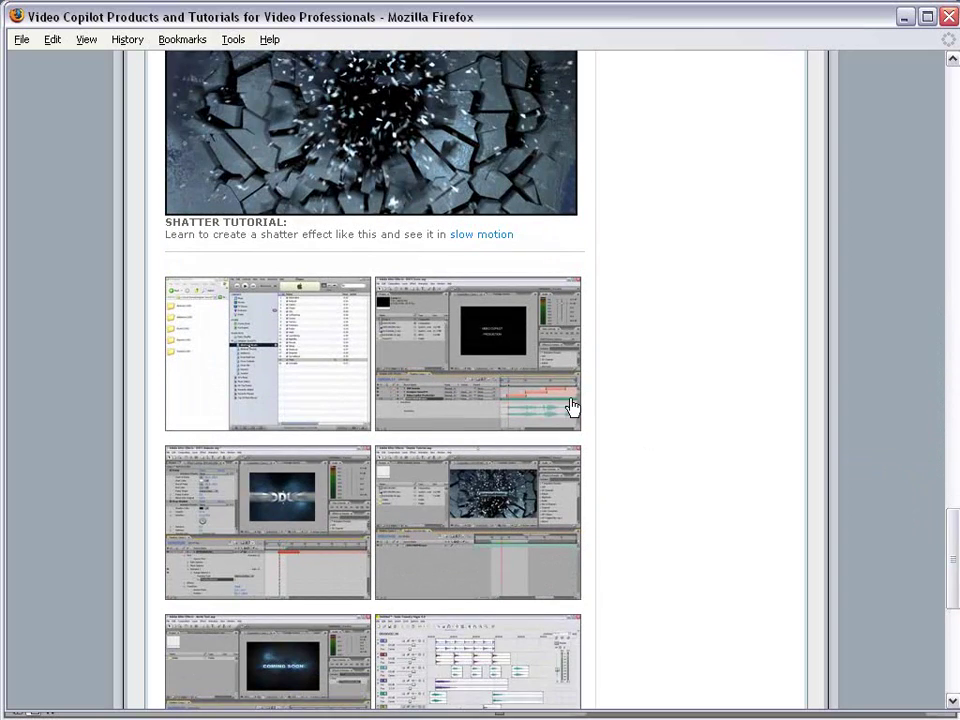
{"action": "scroll", "coordinate": [645, 461], "scroll_direction": "down", "scroll_amount": 2}
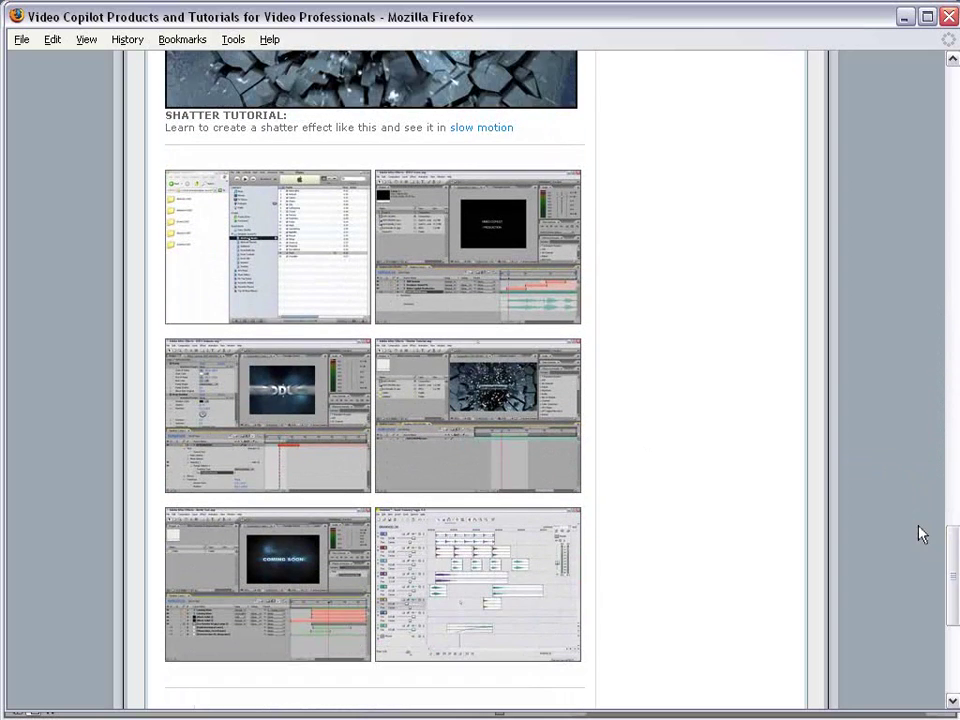
{"action": "left_click_drag", "start_coordinate": [951, 572], "coordinate": [944, 155]}
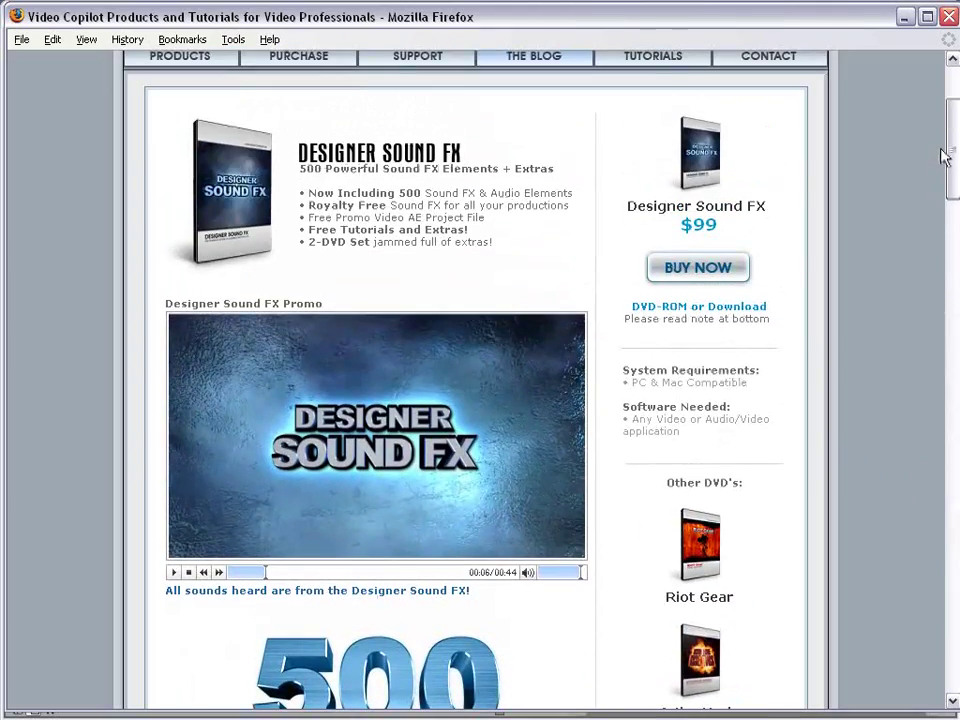
{"action": "scroll", "coordinate": [944, 155], "scroll_direction": "up", "scroll_amount": 2}
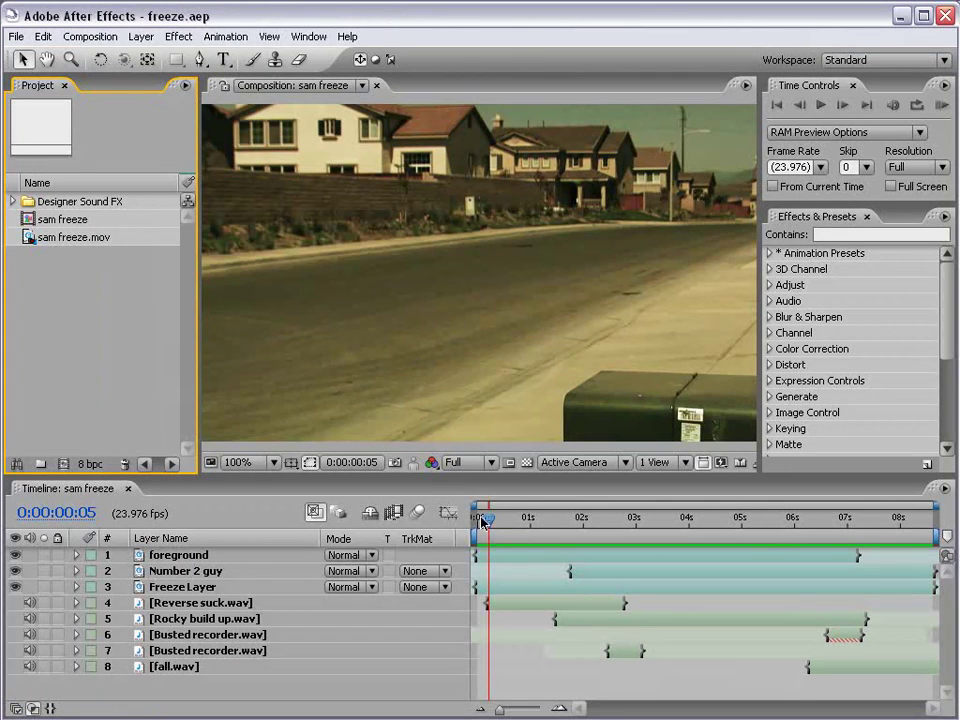
- In After Effects, play the finished sam freeze composition from the start and scrub through the section with the frozen boxes
{"action": "left_click_drag", "start_coordinate": [487, 518], "coordinate": [462, 524]}
{"action": "key", "text": "space"}
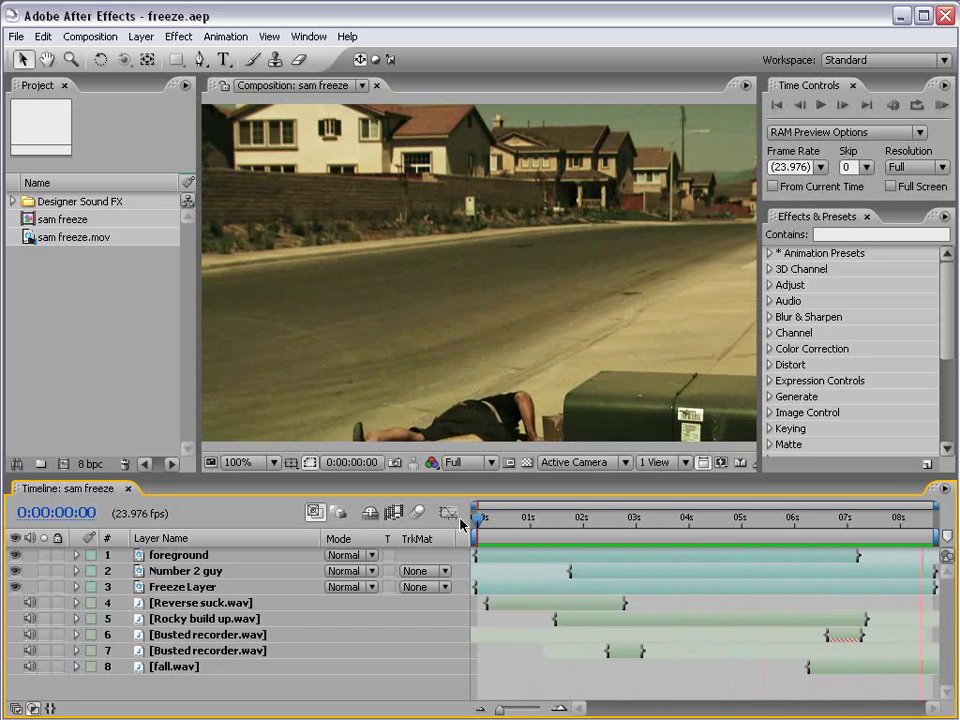
{"action": "key", "text": "space"}
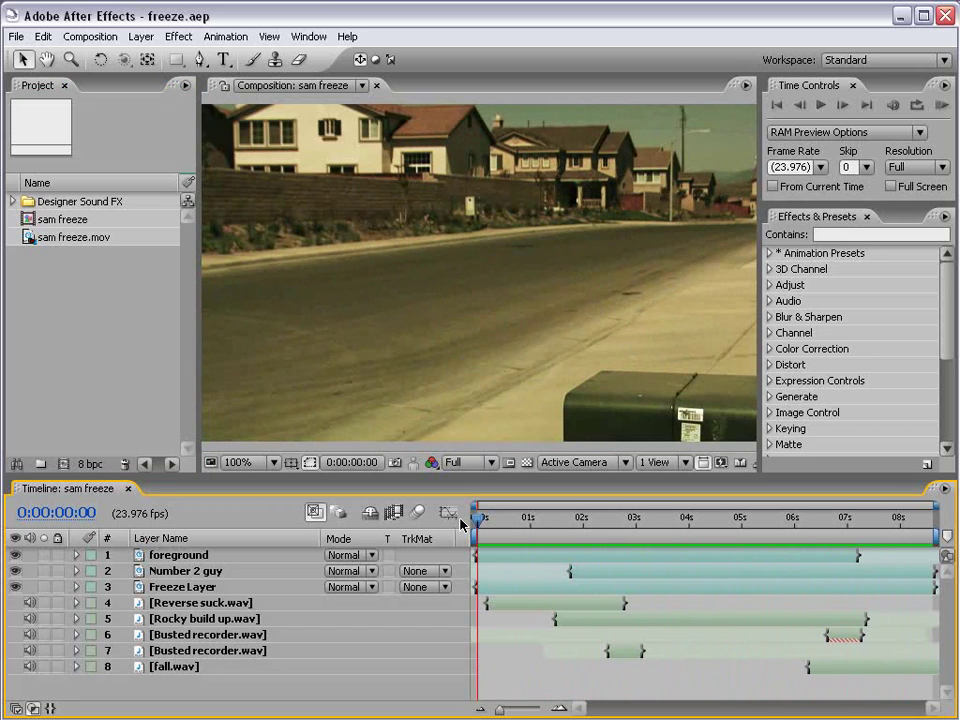
{"action": "left_click", "coordinate": [662, 517]}
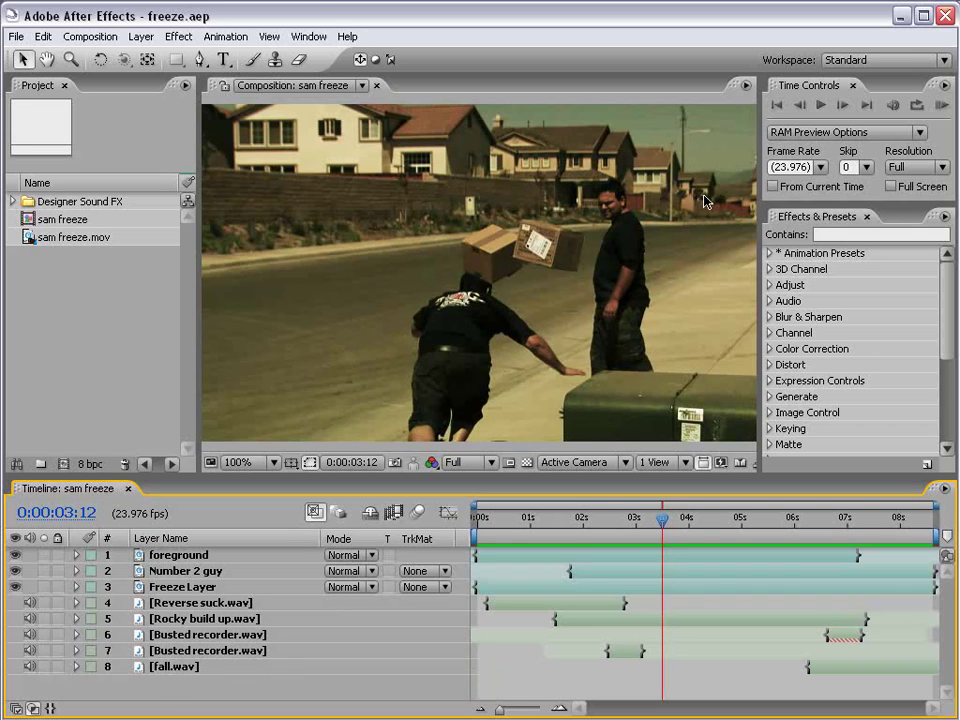
{"action": "left_click", "coordinate": [751, 522]}
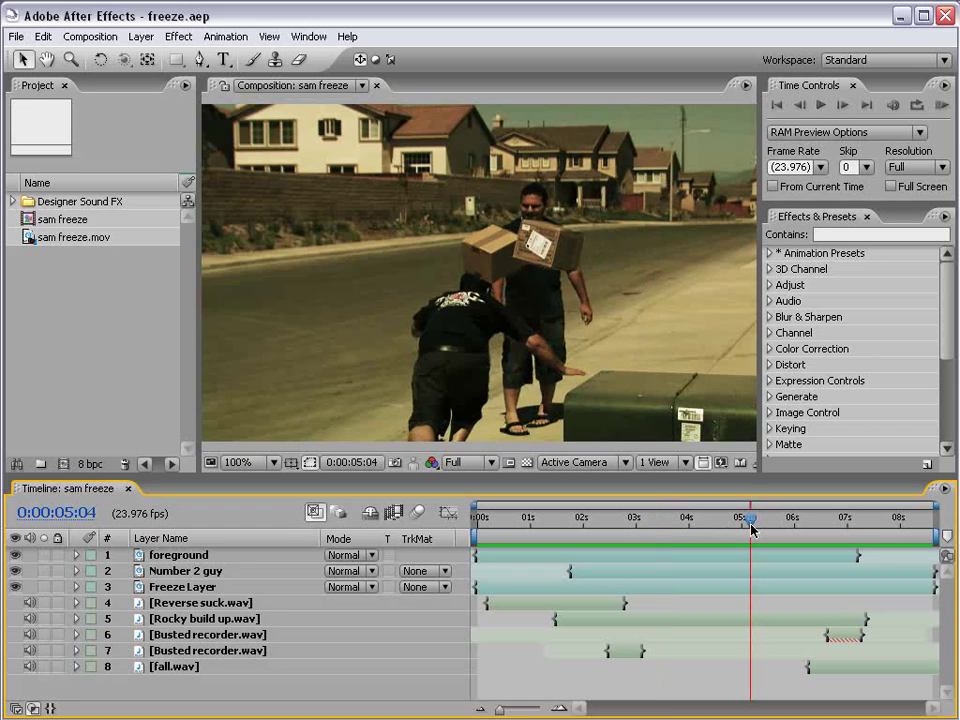
{"action": "left_click_drag", "start_coordinate": [753, 529], "coordinate": [691, 543]}
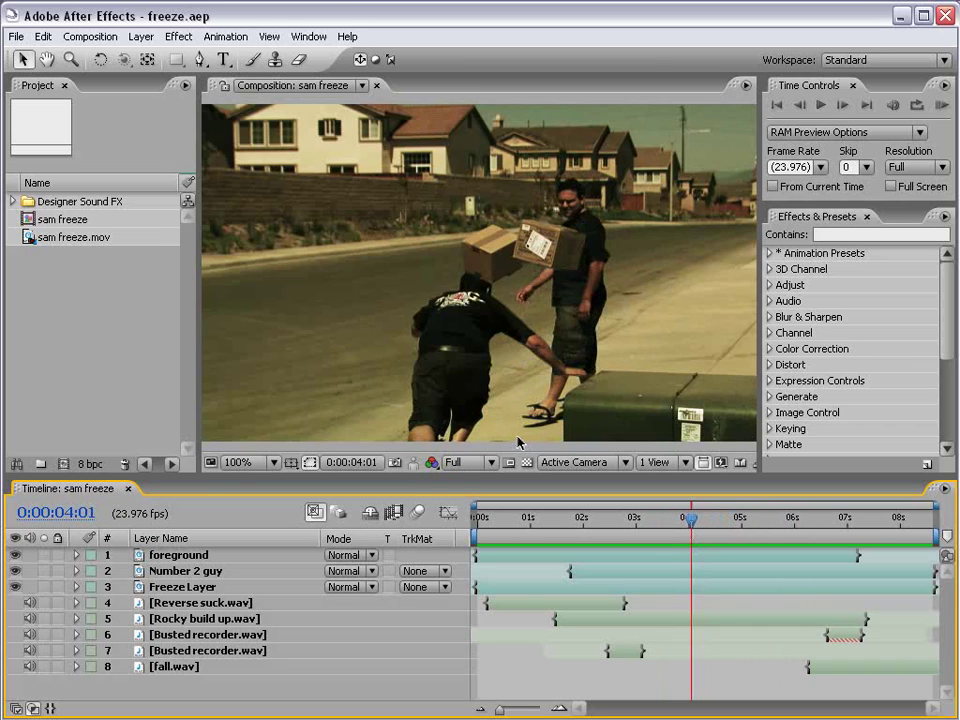
{"action": "left_click_drag", "start_coordinate": [580, 521], "coordinate": [552, 521]}
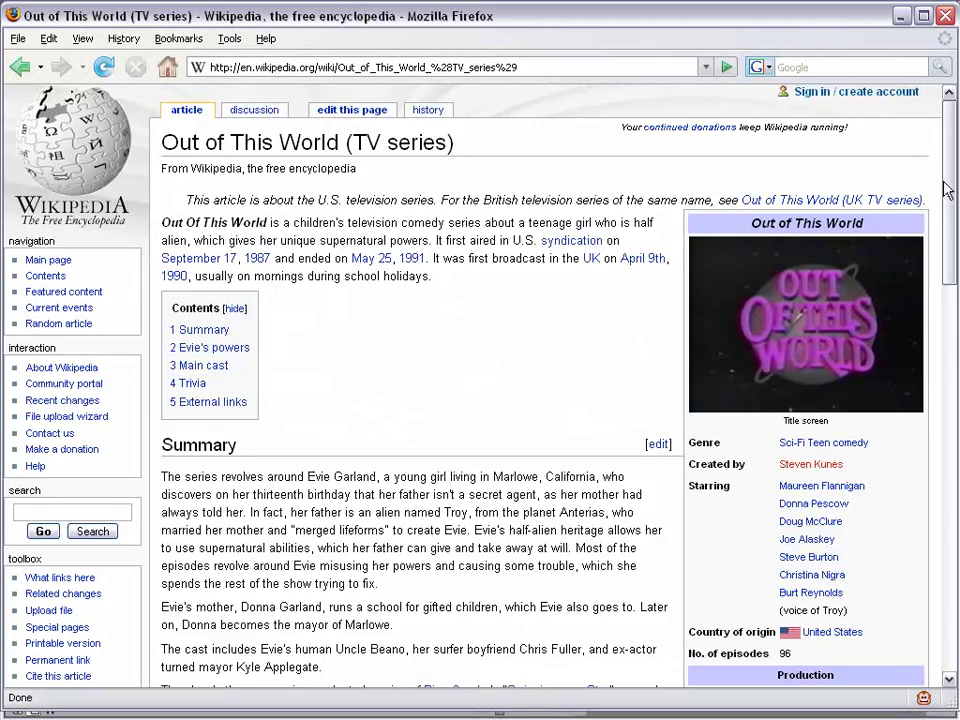
- Read the "Evie's powers" section of the Out of This World Wikipedia article in Firefox, and return to After Effects
{"action": "left_click_drag", "start_coordinate": [945, 186], "coordinate": [932, 392]}
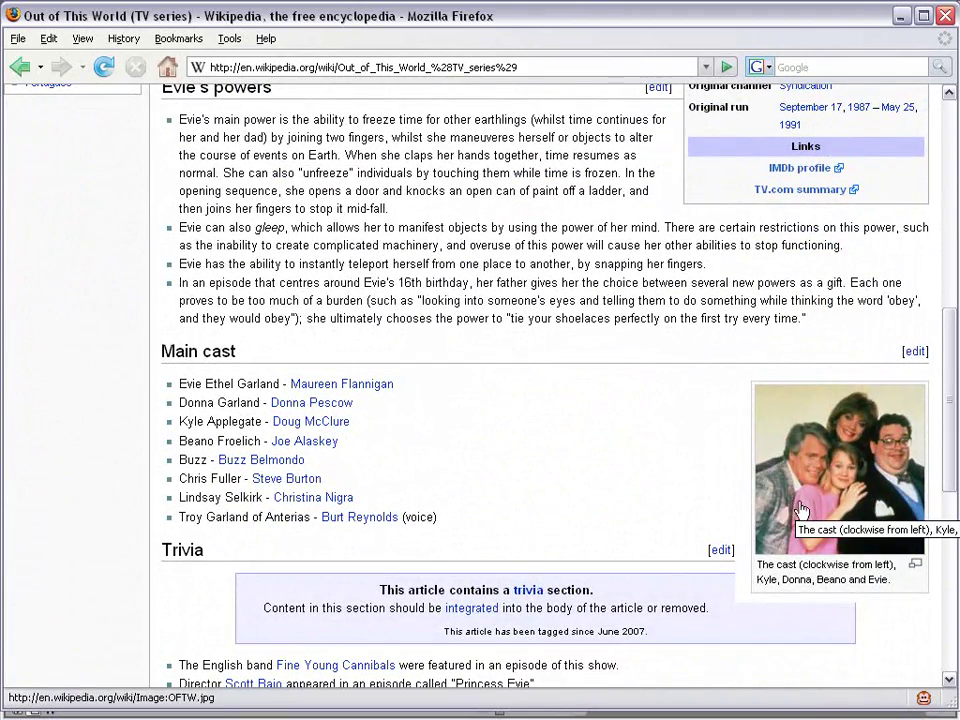
{"action": "scroll", "coordinate": [470, 410], "scroll_direction": "up", "scroll_amount": 1}
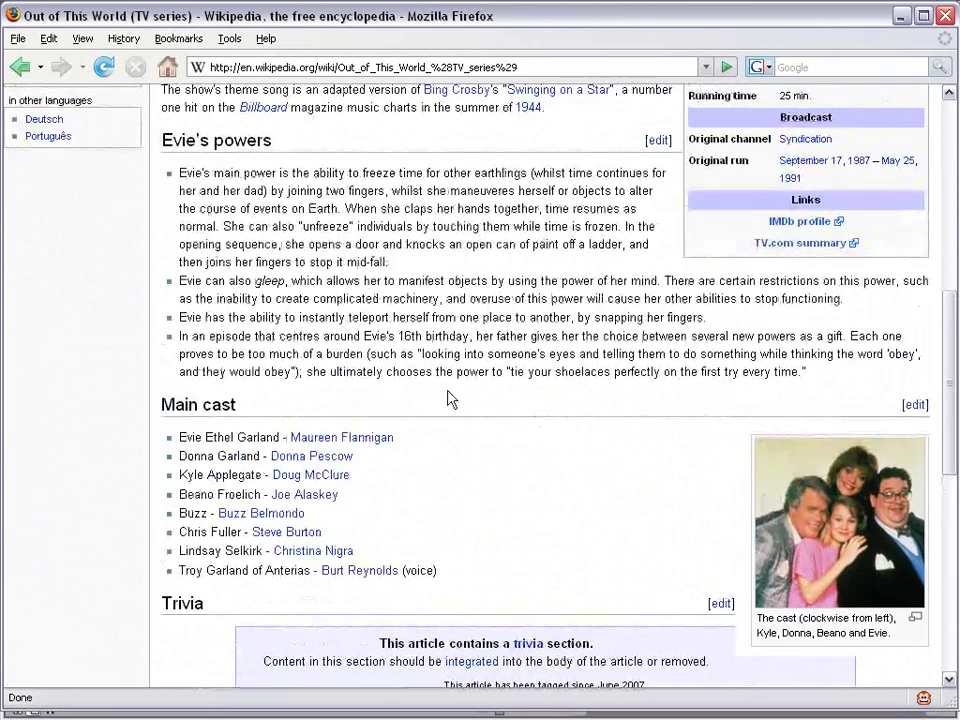
{"action": "left_click_drag", "start_coordinate": [271, 147], "coordinate": [183, 146]}
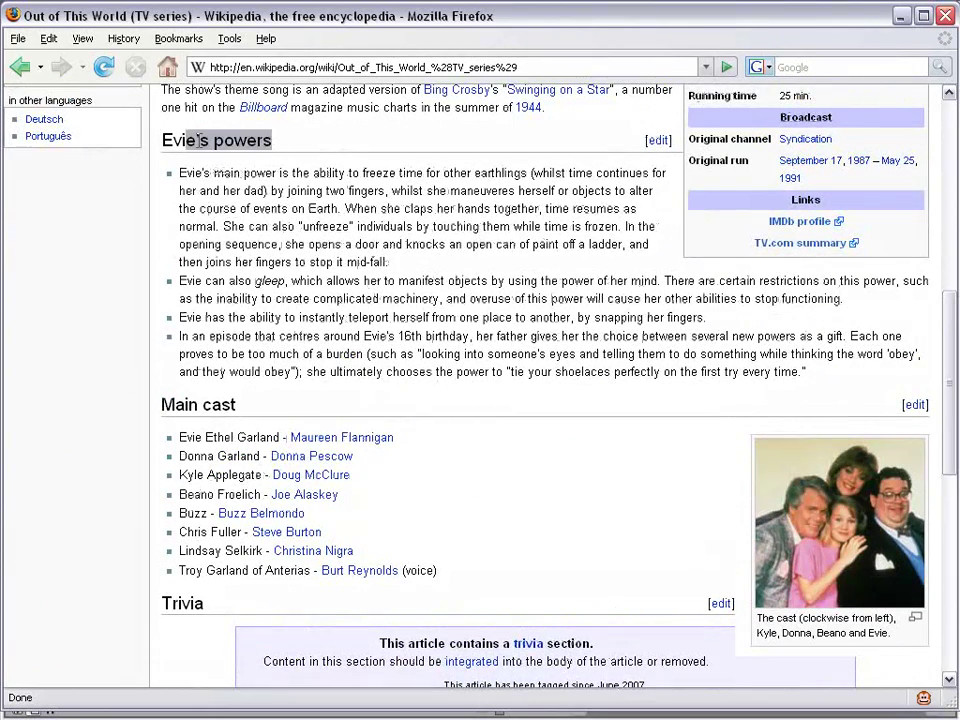
{"action": "left_click", "coordinate": [214, 181]}
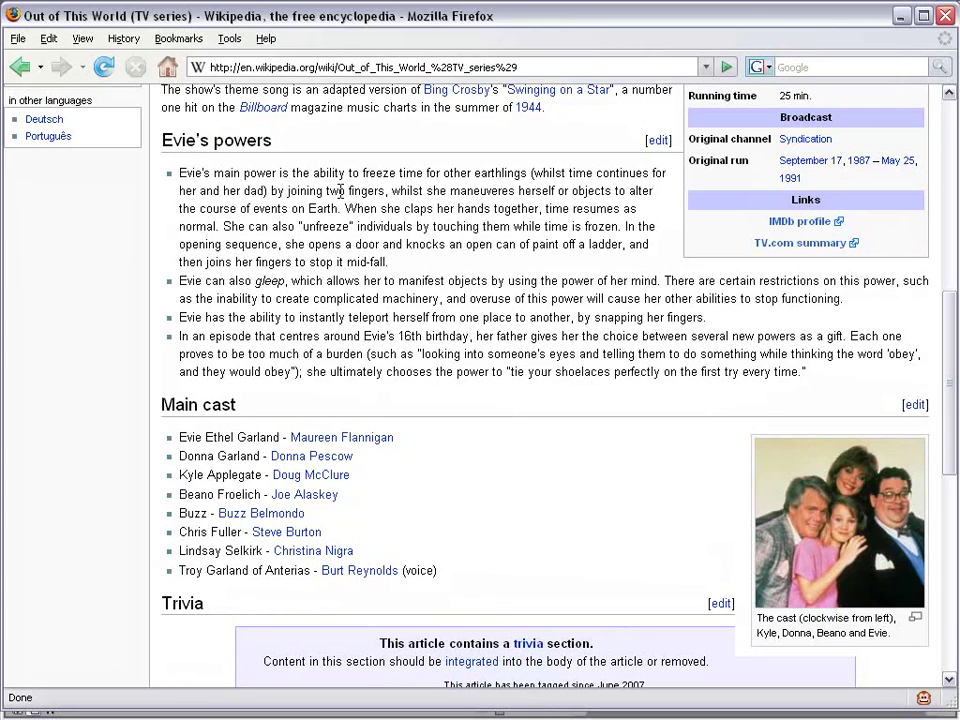
{"action": "left_click", "coordinate": [900, 15]}
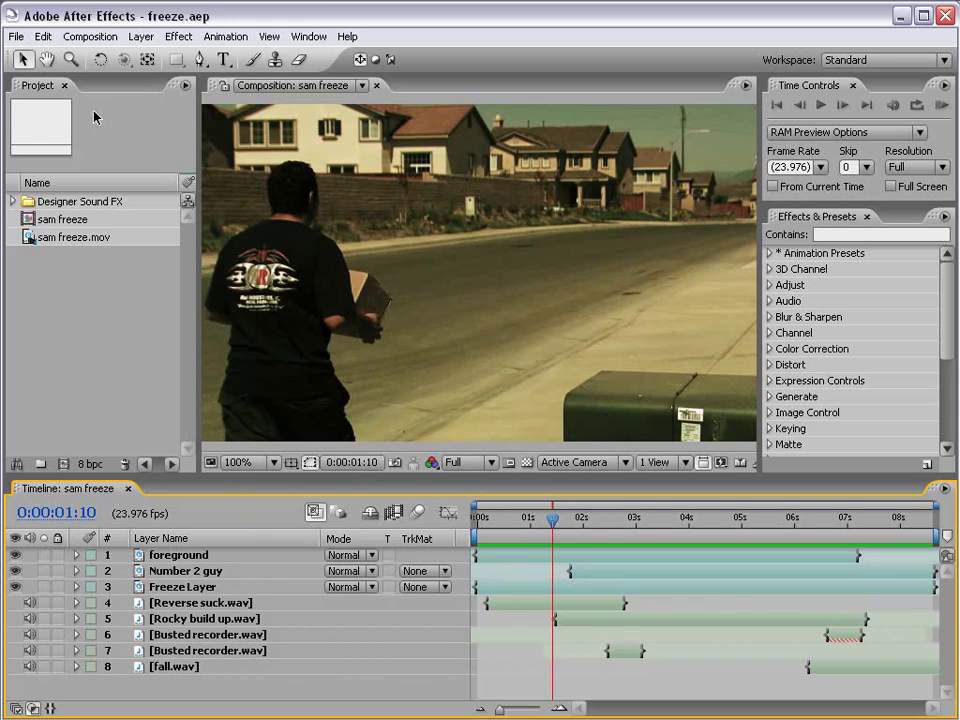
- Create a new composition from the sam freeze.mov footage
{"action": "left_click", "coordinate": [70, 238]}
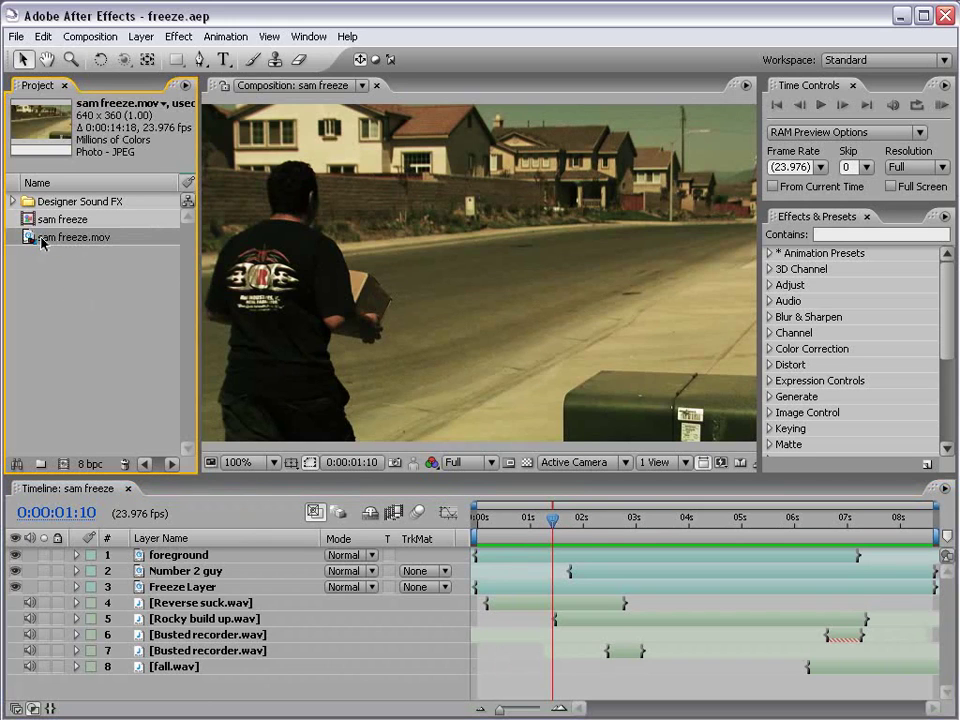
{"action": "left_click_drag", "start_coordinate": [32, 242], "coordinate": [63, 464]}
{"action": "left_click", "coordinate": [516, 570]}
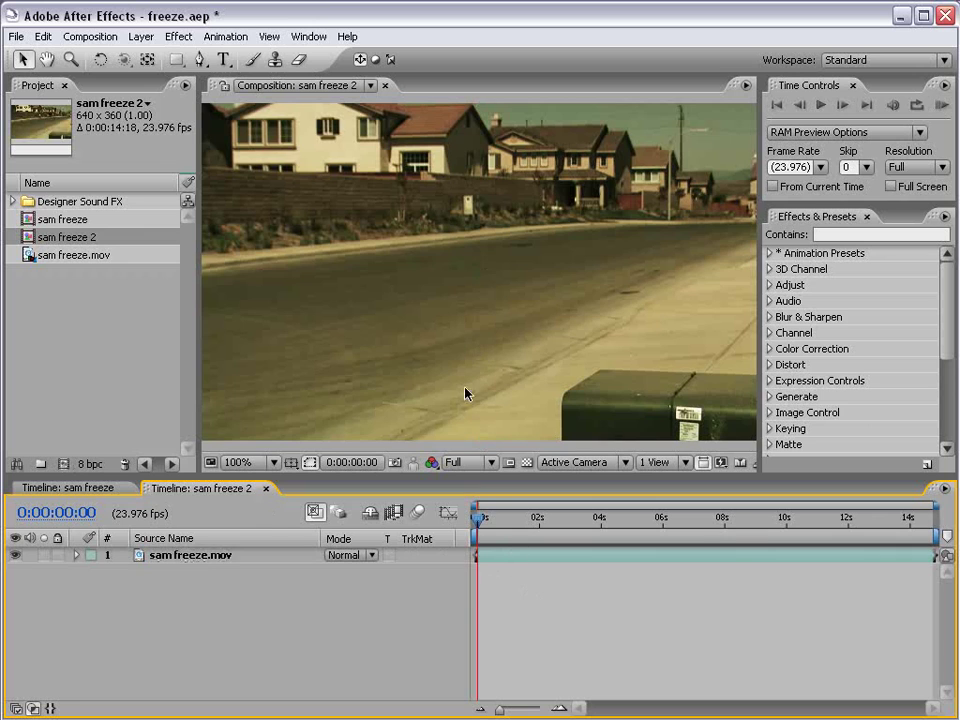
- Scrub through the new composition, comparing the box-throwing fall with the second character's walk around 10 seconds
{"action": "left_click_drag", "start_coordinate": [484, 513], "coordinate": [551, 530]}
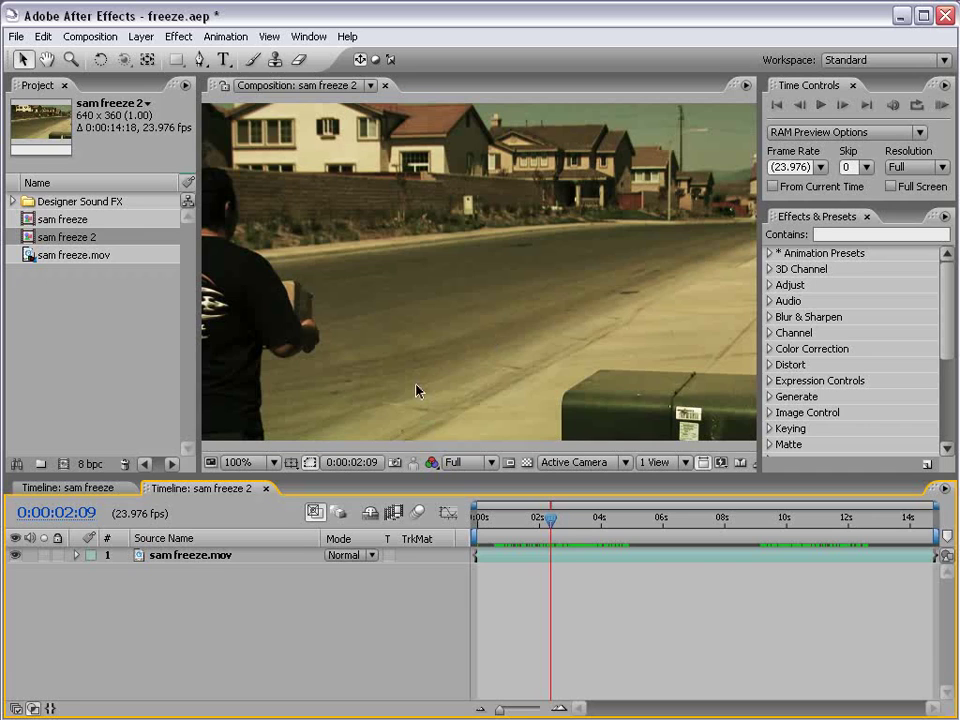
{"action": "left_click_drag", "start_coordinate": [557, 531], "coordinate": [602, 523]}
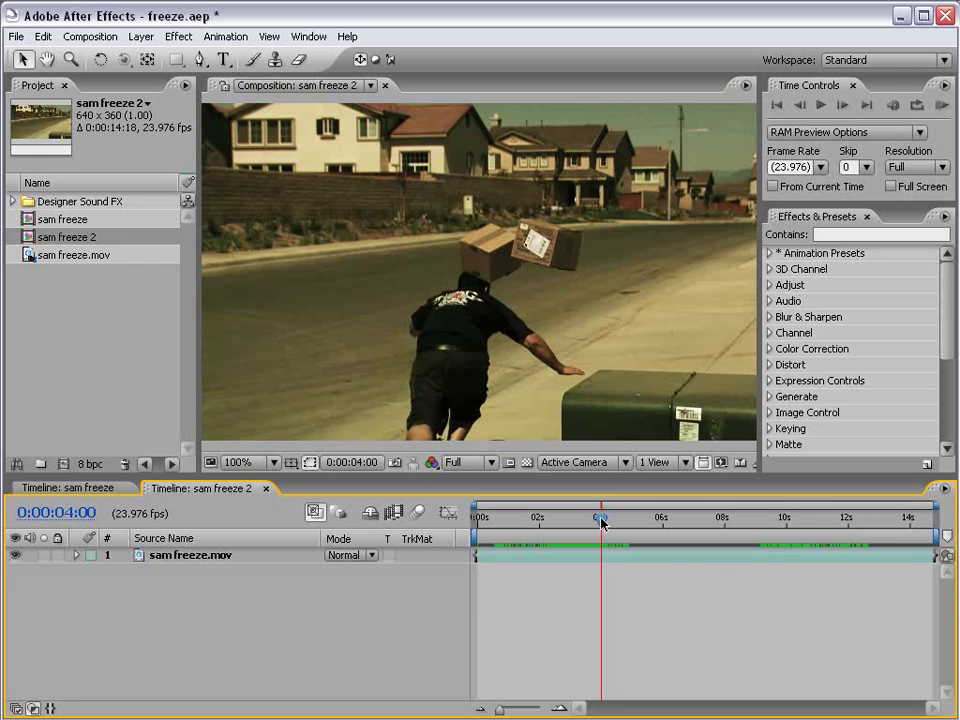
{"action": "left_click_drag", "start_coordinate": [770, 519], "coordinate": [793, 521]}
{"action": "left_click_drag", "start_coordinate": [604, 519], "coordinate": [600, 522]}
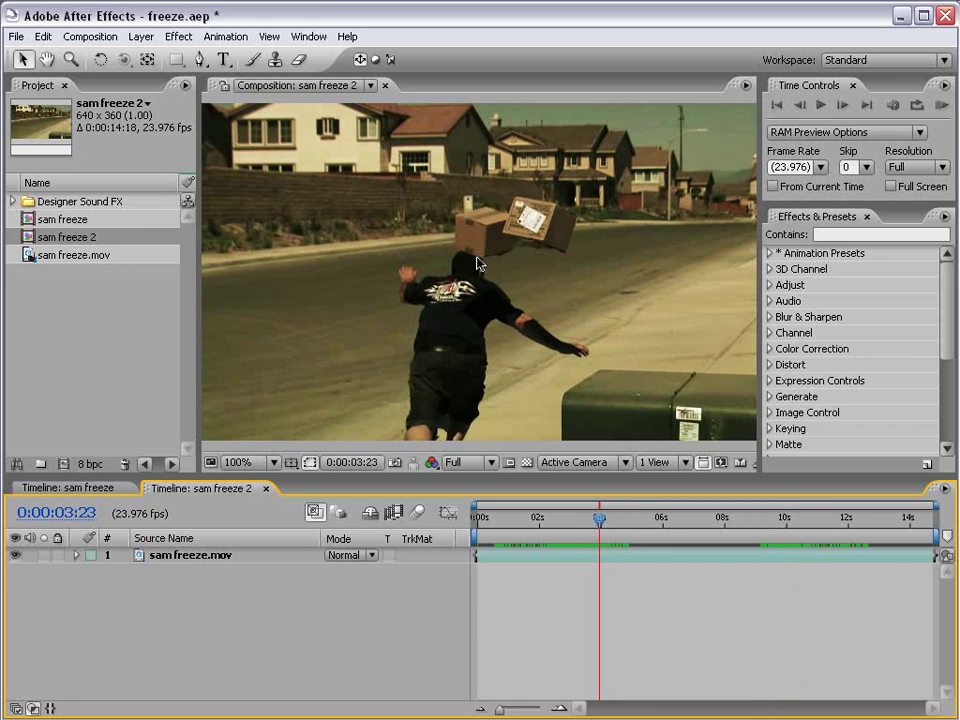
{"action": "left_click", "coordinate": [792, 519]}
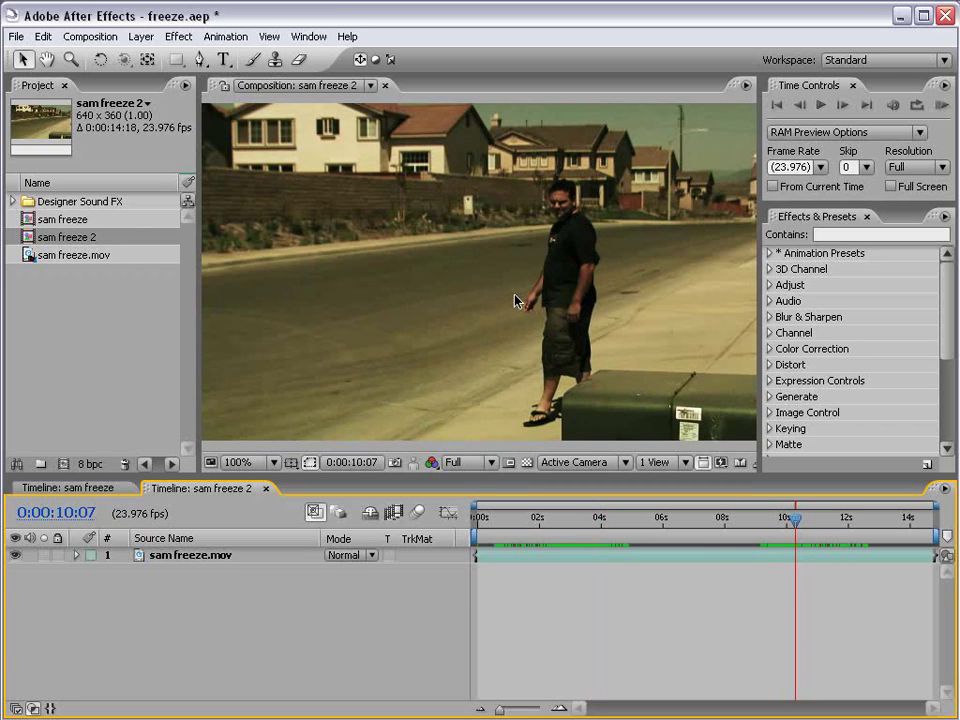
{"action": "mouse_move", "coordinate": [585, 519]}
{"action": "left_mouse_down"}
{"action": "mouse_move", "coordinate": [598, 519]}
{"action": "mouse_move", "coordinate": [588, 521]}
{"action": "left_mouse_up"}
{"action": "left_click", "coordinate": [793, 519]}
{"action": "left_click", "coordinate": [585, 520]}
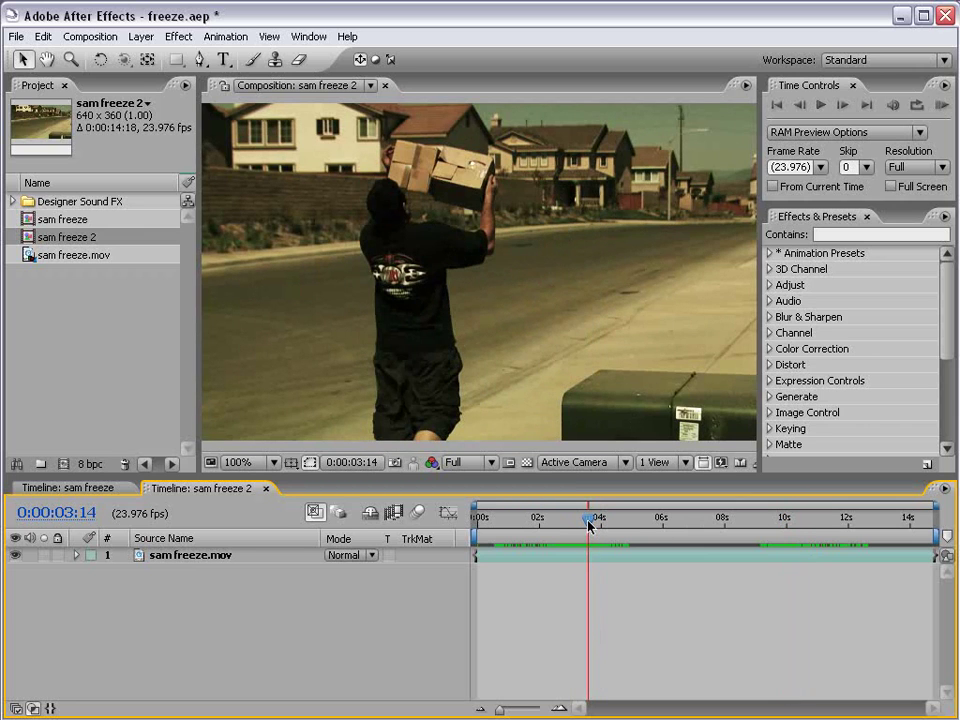
- Split the sam freeze.mov layer at 0:00:06:20 on the empty street and slide the second part earlier to overlap the box throw
{"action": "left_click_drag", "start_coordinate": [588, 523], "coordinate": [688, 524]}
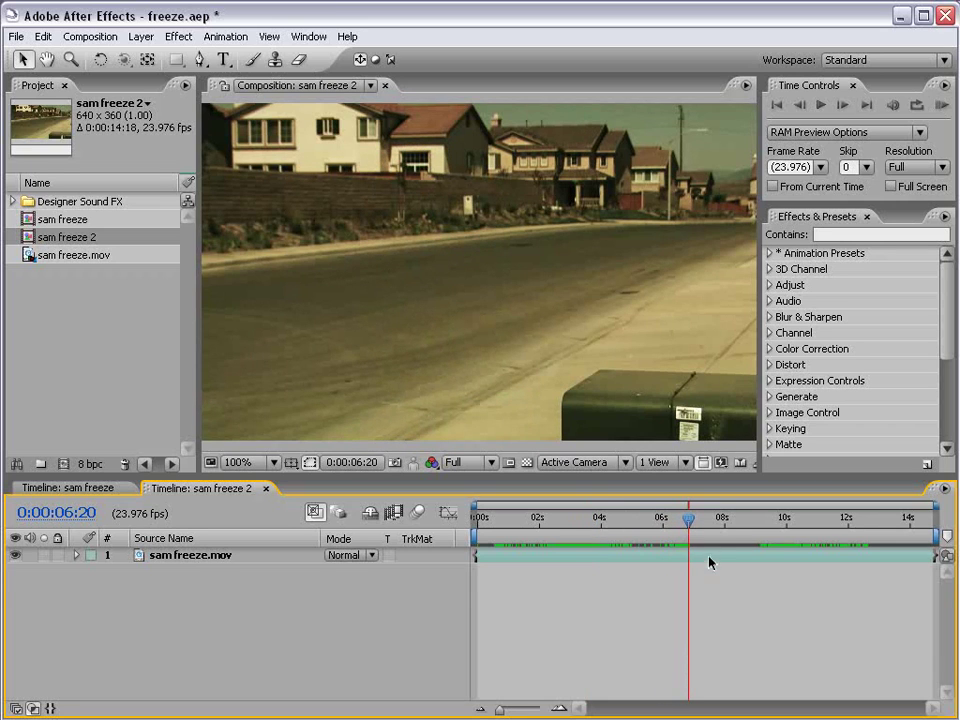
{"action": "key", "text": "ctrl+shift+d"}
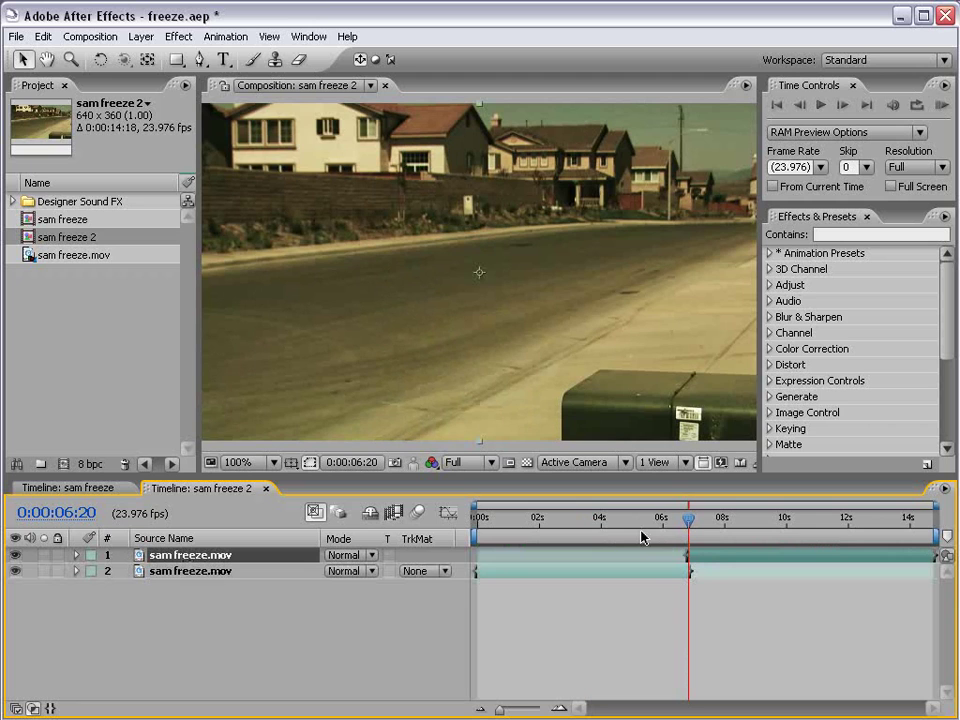
{"action": "left_click_drag", "start_coordinate": [688, 518], "coordinate": [594, 528]}
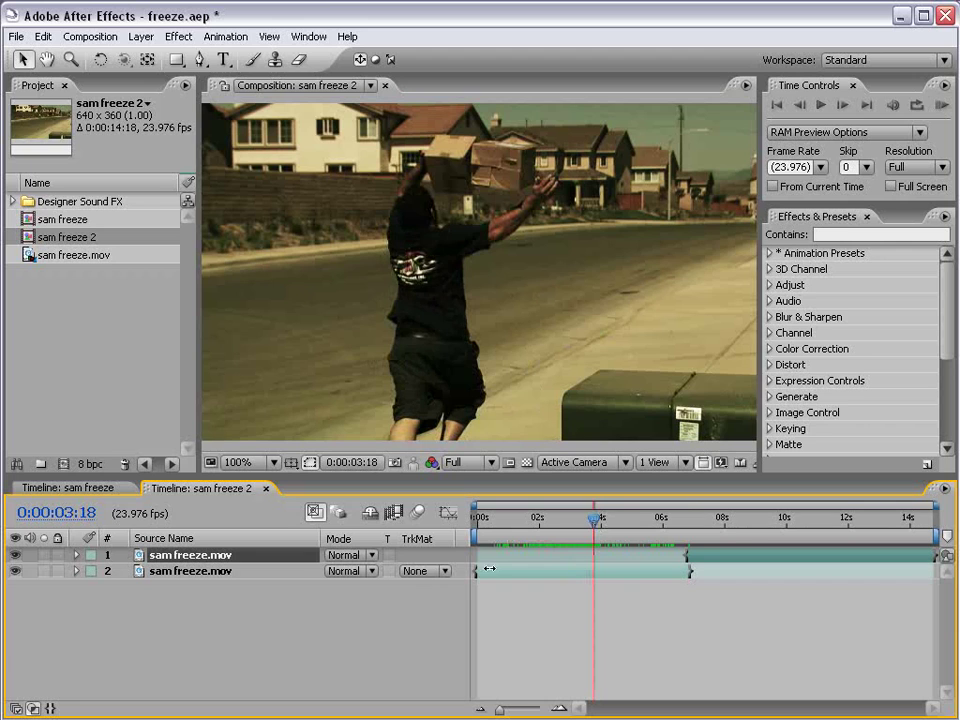
{"action": "left_click_drag", "start_coordinate": [737, 562], "coordinate": [514, 562]}
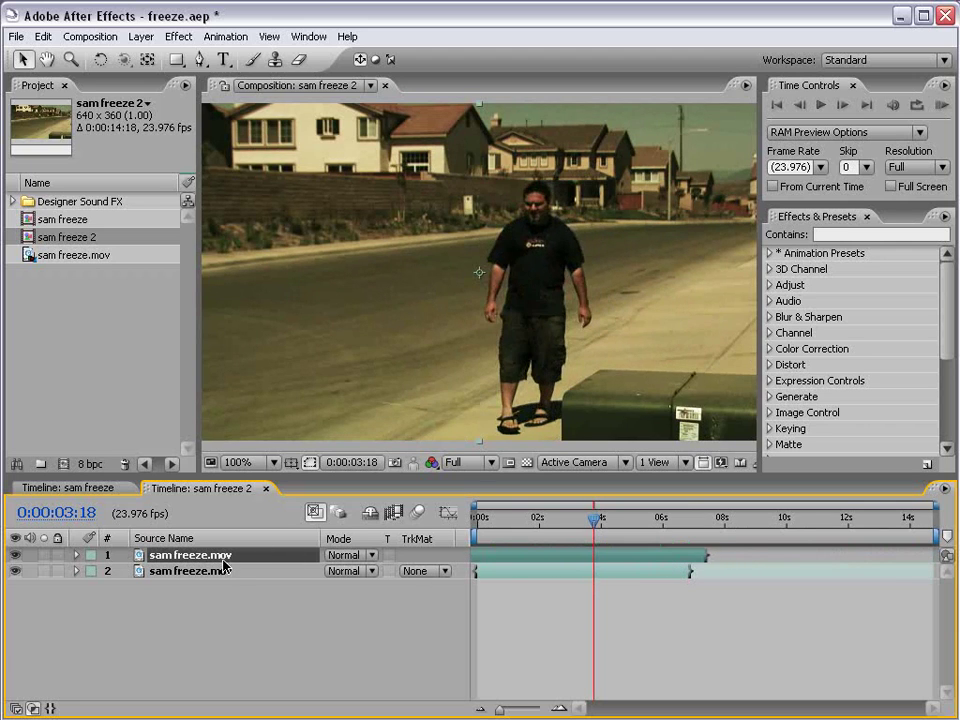
- Set the upper sam freeze.mov layer's opacity to 50%
{"action": "key", "text": "t"}
{"action": "left_click", "coordinate": [339, 571]}
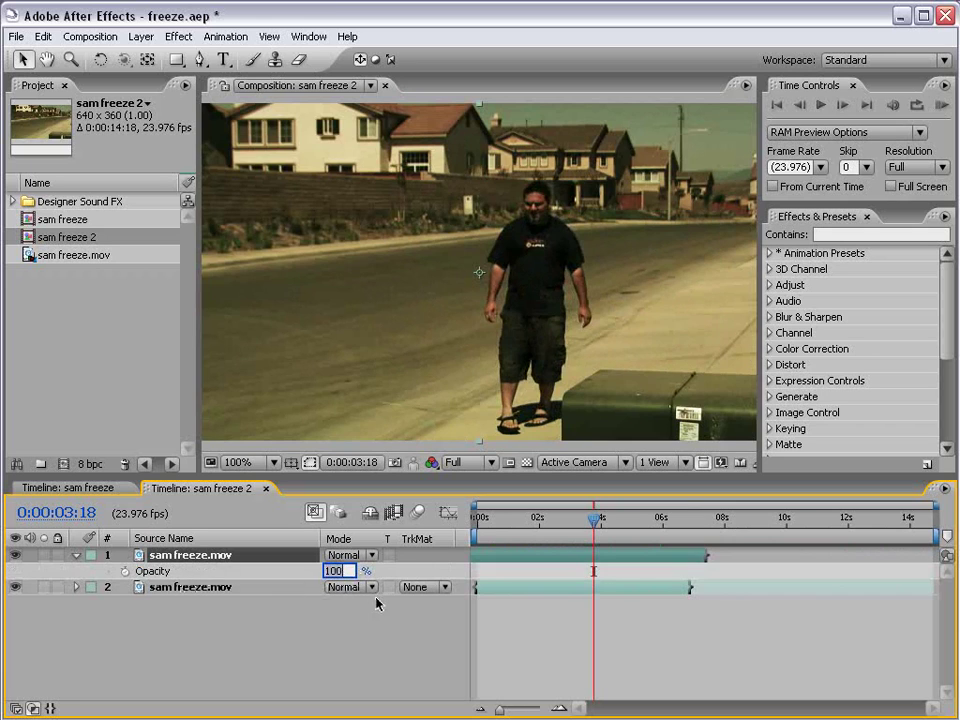
{"action": "type", "text": "50"}
{"action": "key", "text": "Return"}
{"action": "left_click", "coordinate": [524, 612]}
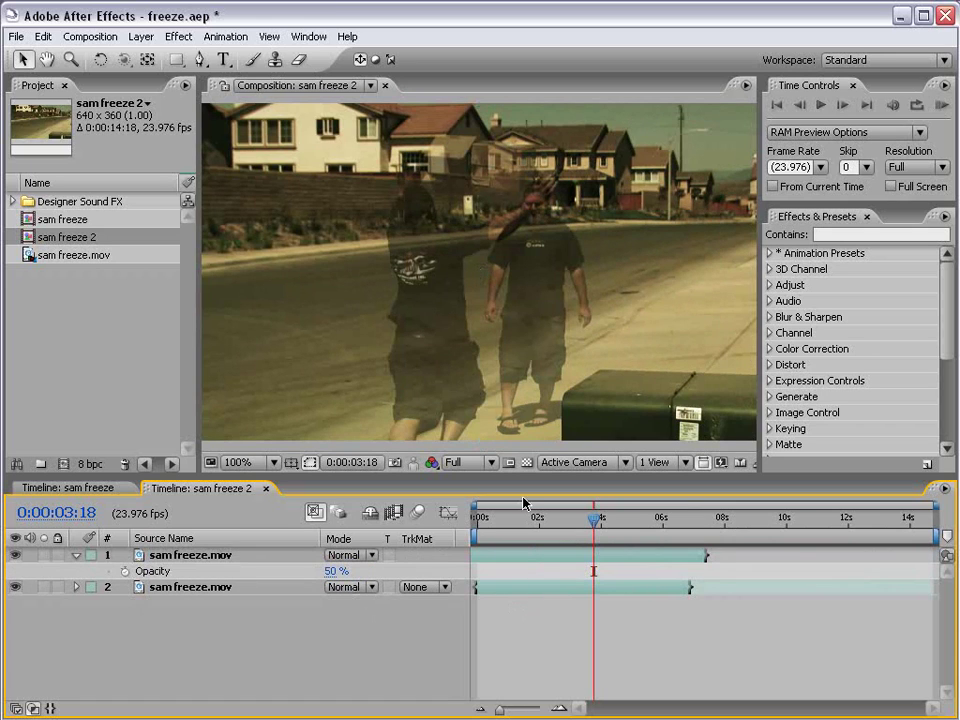
- Shift the upper layer slightly later and move the current time to 0:00:04:00, with the boxes in mid-air
{"action": "left_click_drag", "start_coordinate": [524, 553], "coordinate": [527, 553]}
{"action": "left_click_drag", "start_coordinate": [594, 519], "coordinate": [603, 520]}
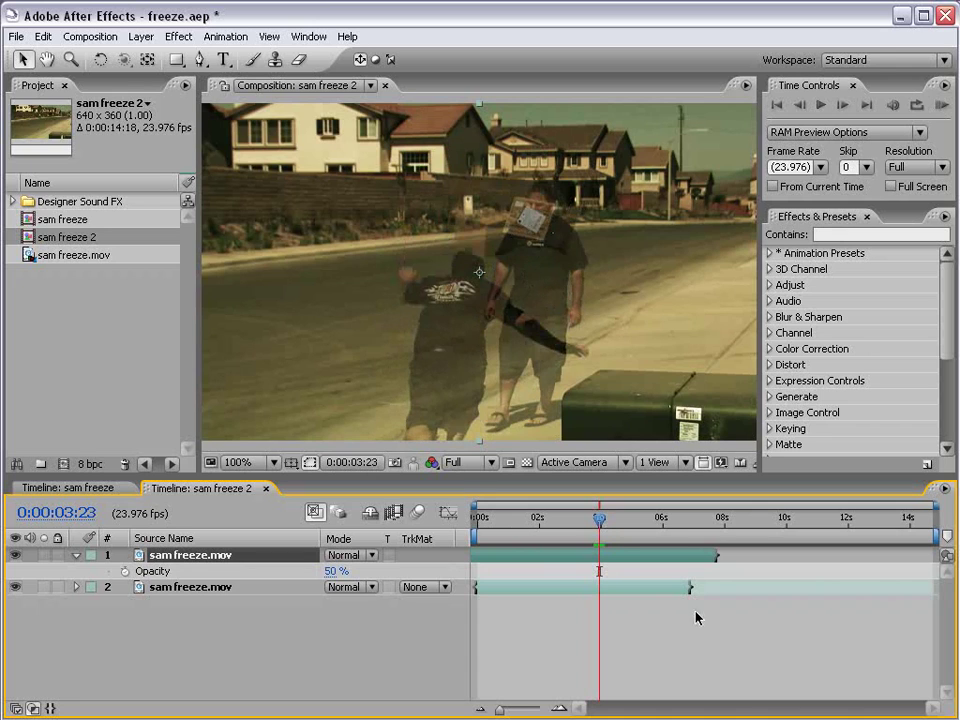
{"action": "key", "text": "period"}
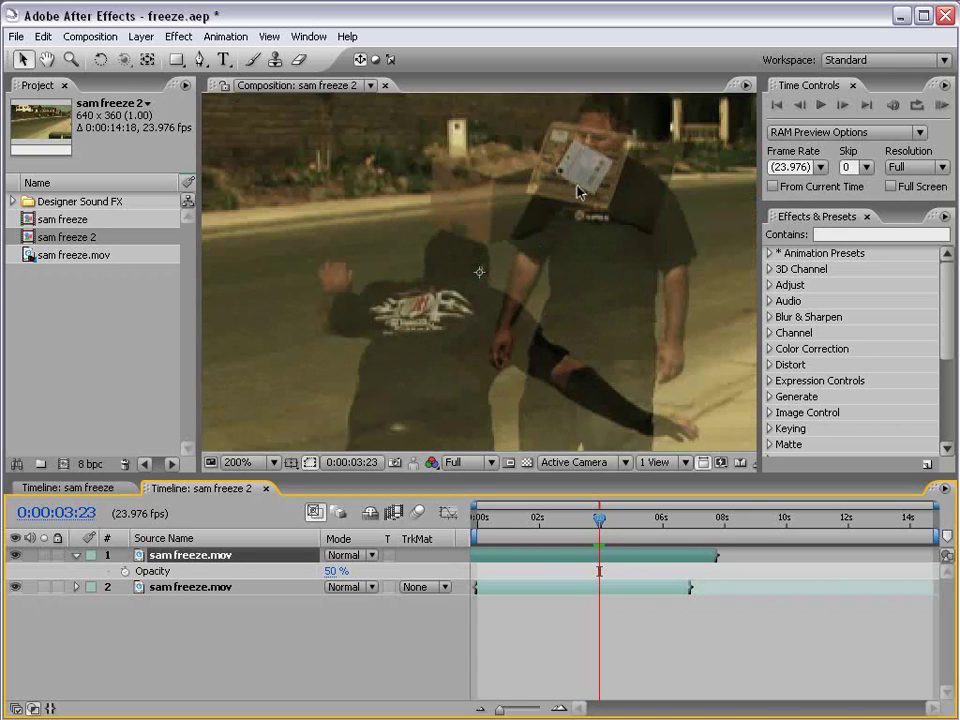
{"action": "key", "text": "comma"}
{"action": "key", "text": "Page_Down"}
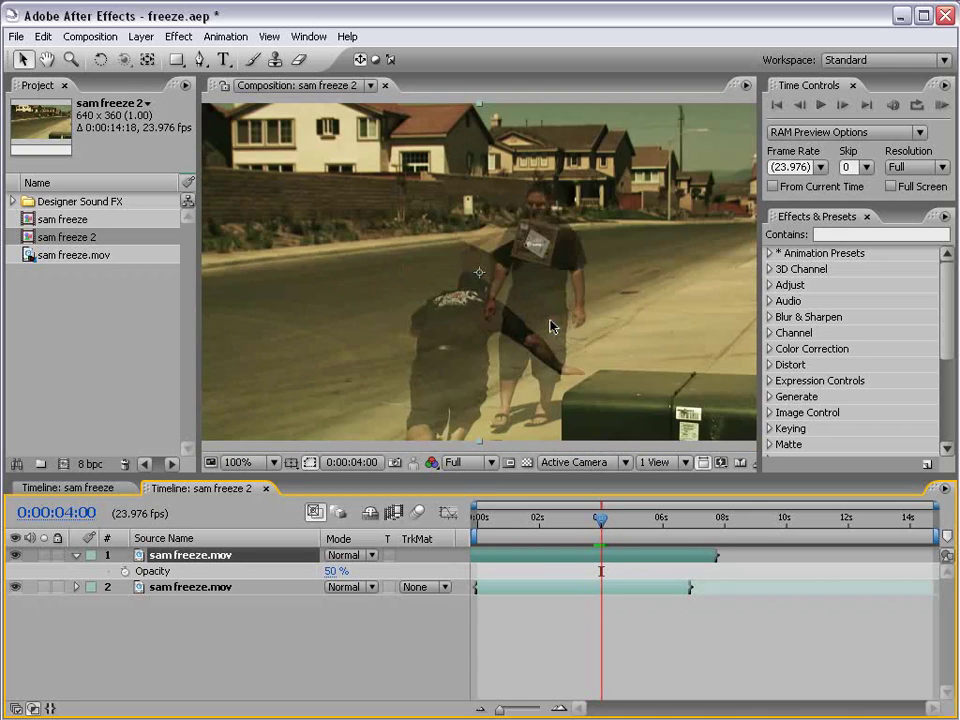
- Hide the upper sam freeze.mov layer and select the lower layer containing the box-throwing fall
{"action": "key", "text": "Page_Down"}
{"action": "key", "text": "Page_Up"}
{"action": "key", "text": "space"}
{"action": "scroll", "coordinate": [540, 240], "scroll_direction": "up", "scroll_amount": 1}
{"action": "left_click_drag", "start_coordinate": [540, 240], "coordinate": [533, 261]}
{"action": "key", "text": "comma"}
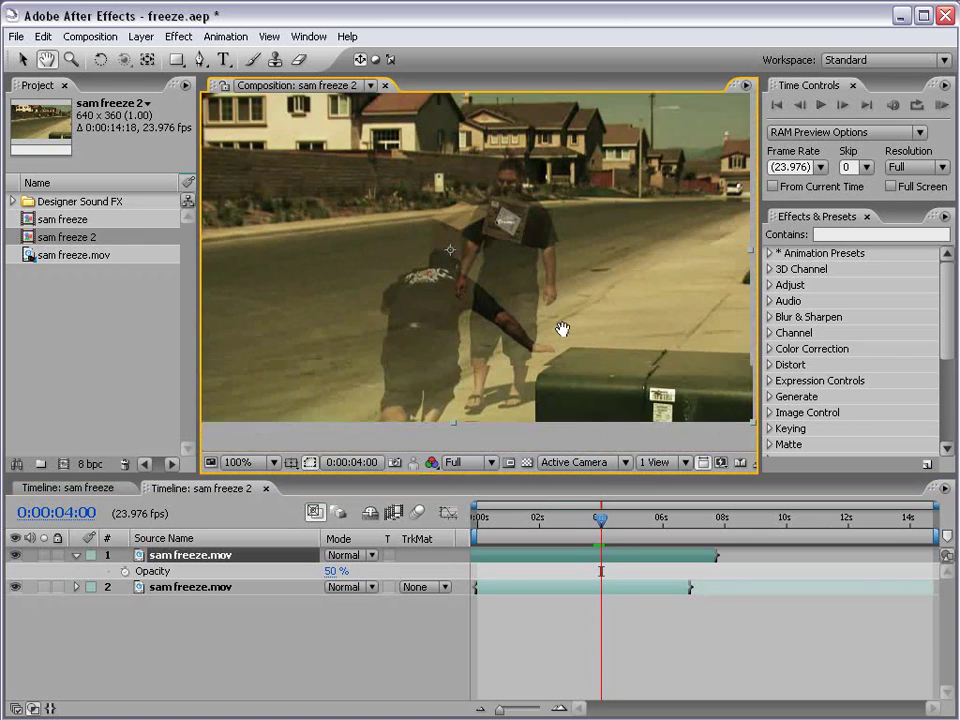
{"action": "left_click_drag", "start_coordinate": [561, 328], "coordinate": [447, 265]}
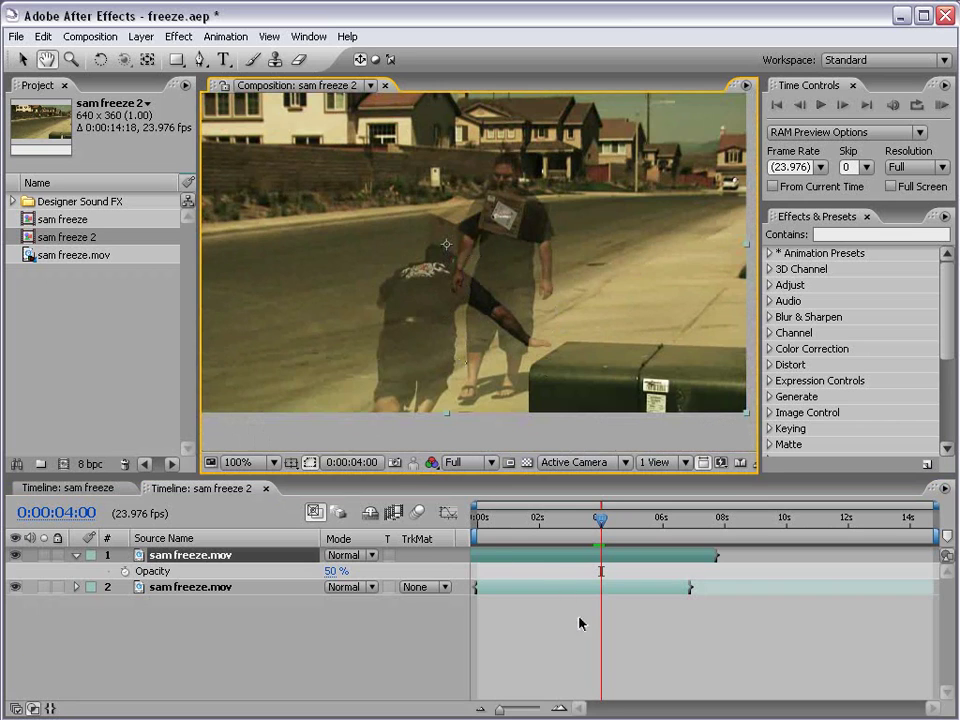
{"action": "left_click", "coordinate": [590, 588]}
{"action": "key", "text": "v"}
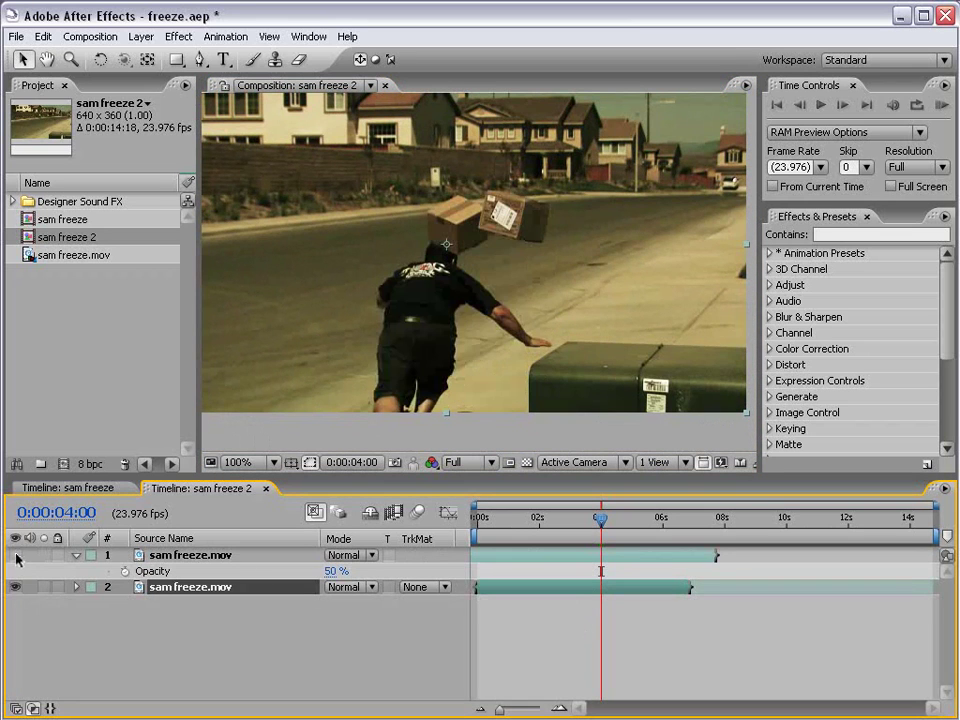
{"action": "right_click", "coordinate": [514, 594]}
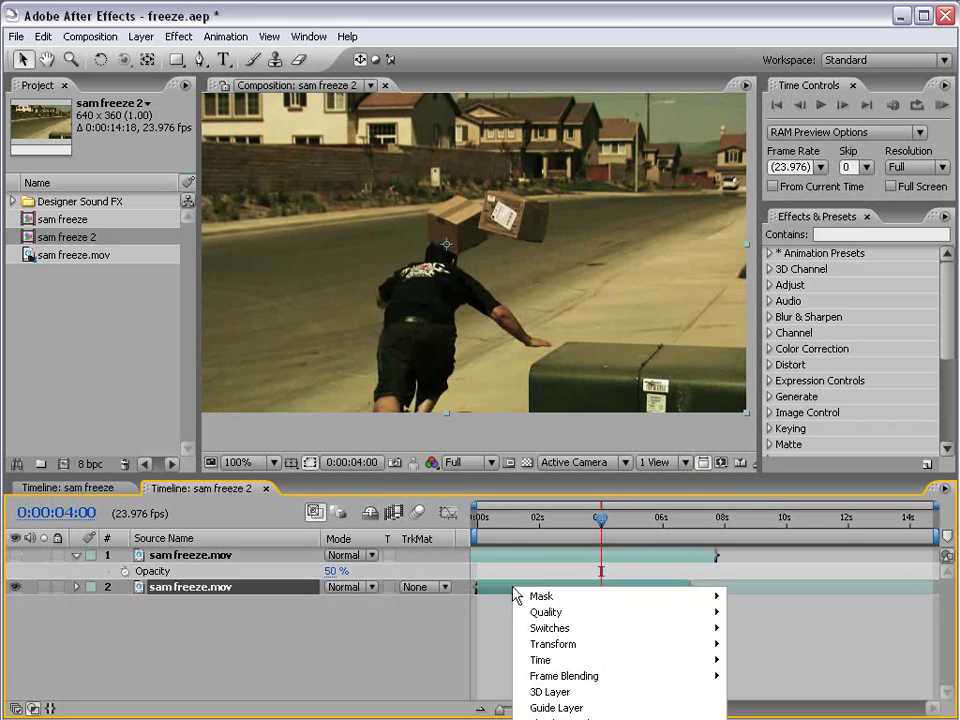
{"action": "key", "text": "Escape"}
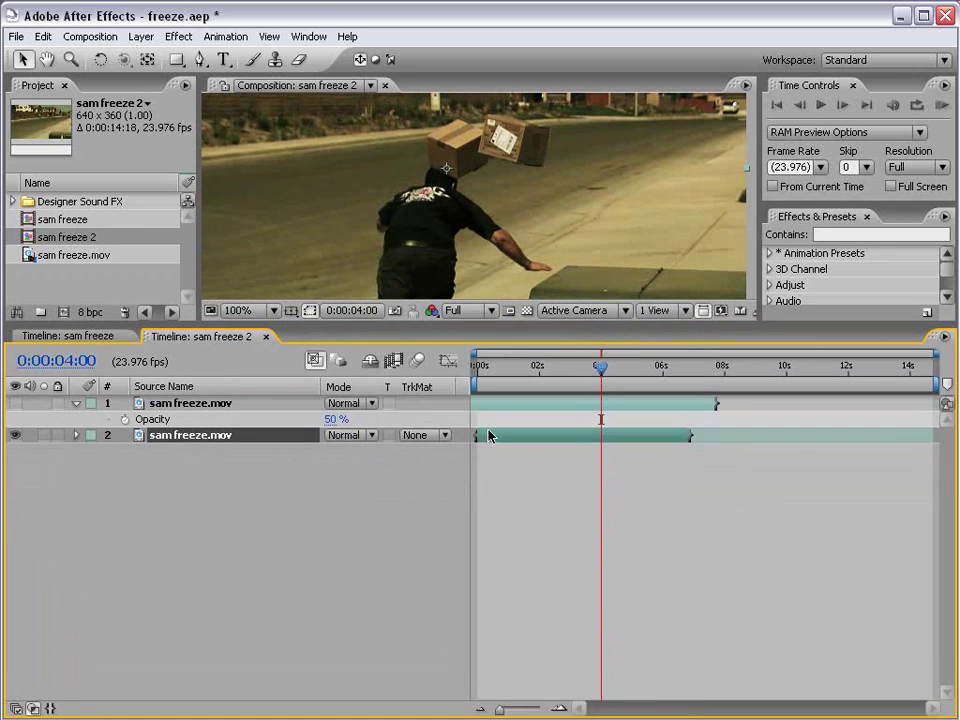
{"action": "right_click", "coordinate": [490, 434]}
{"action": "mouse_move", "coordinate": [520, 504]}
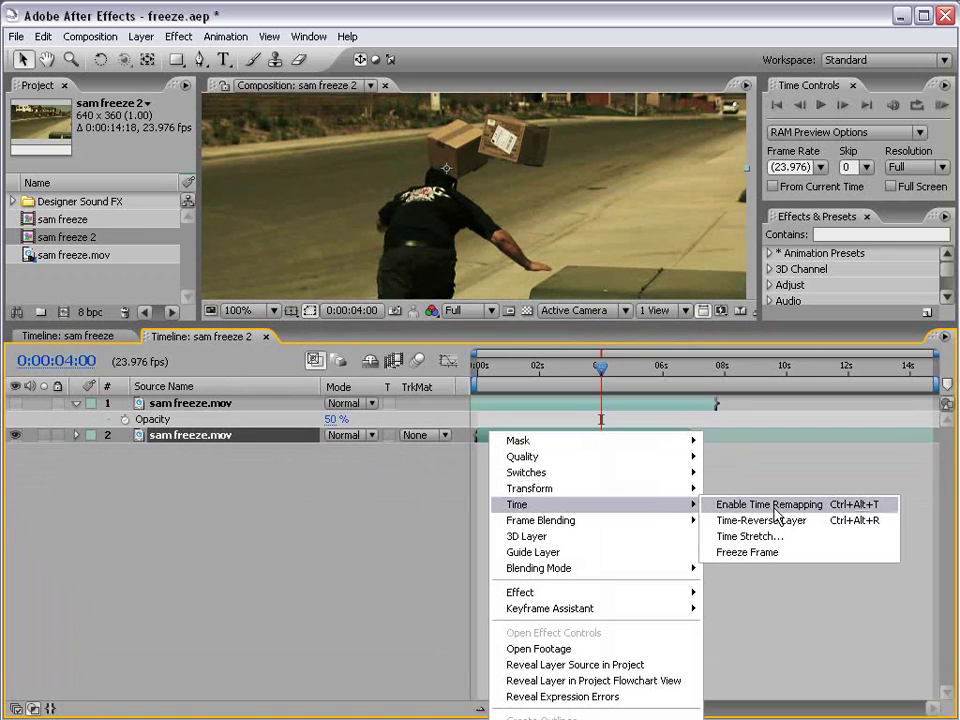
{"action": "left_click", "coordinate": [150, 40]}
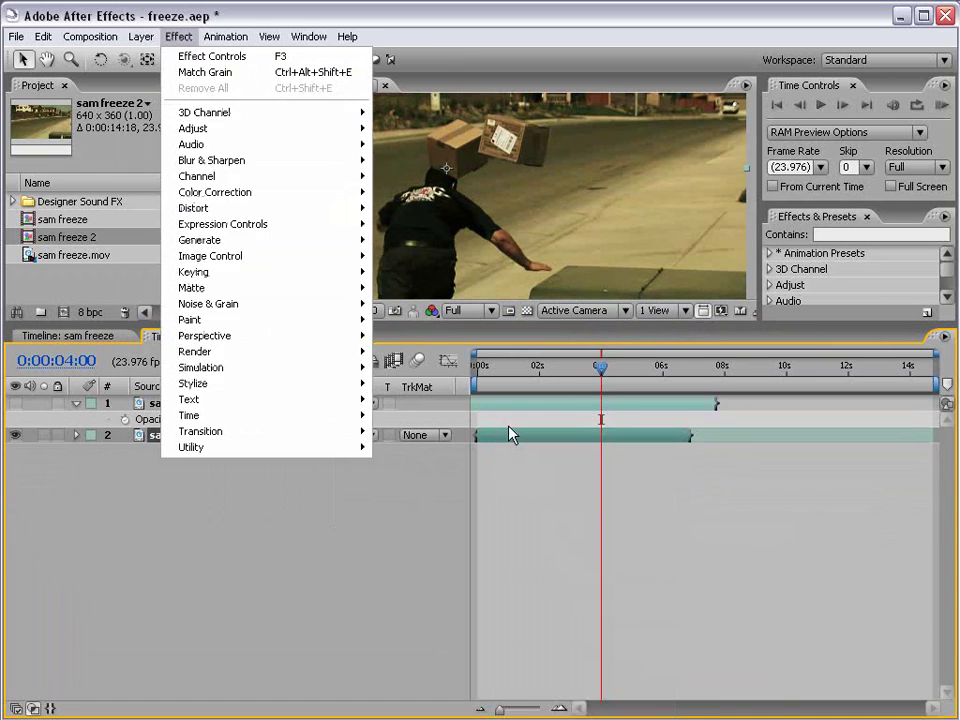
{"action": "left_click", "coordinate": [570, 408]}
{"action": "right_click", "coordinate": [568, 408]}
- Enable time remapping on the lower sam freeze.mov layer and enlarge the composition view again
{"action": "left_click", "coordinate": [540, 437]}
{"action": "right_click", "coordinate": [540, 437]}
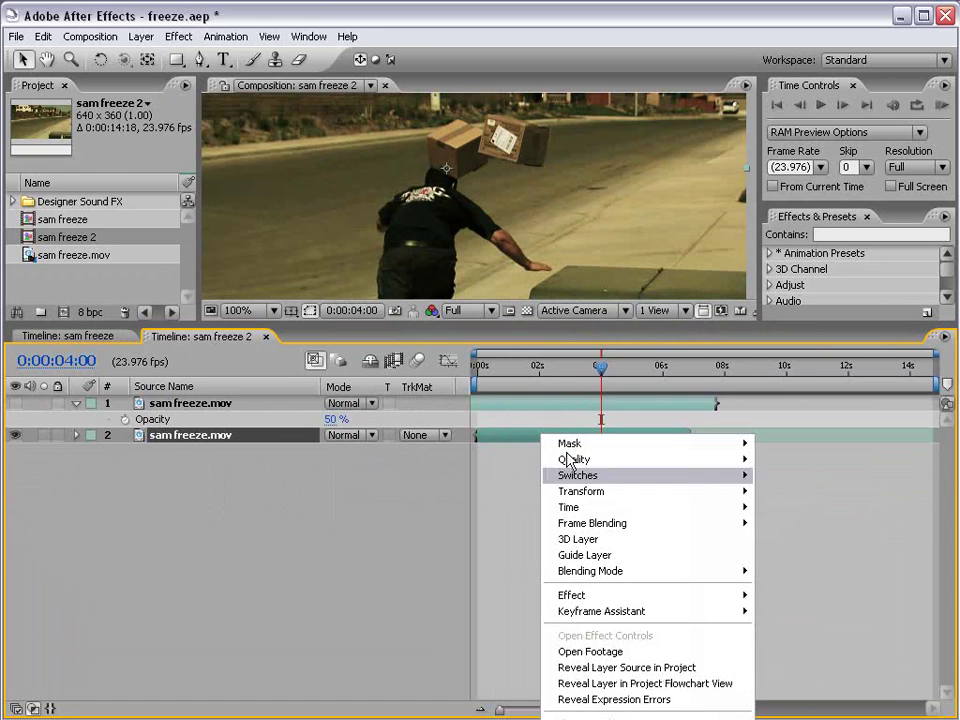
{"action": "mouse_move", "coordinate": [583, 507]}
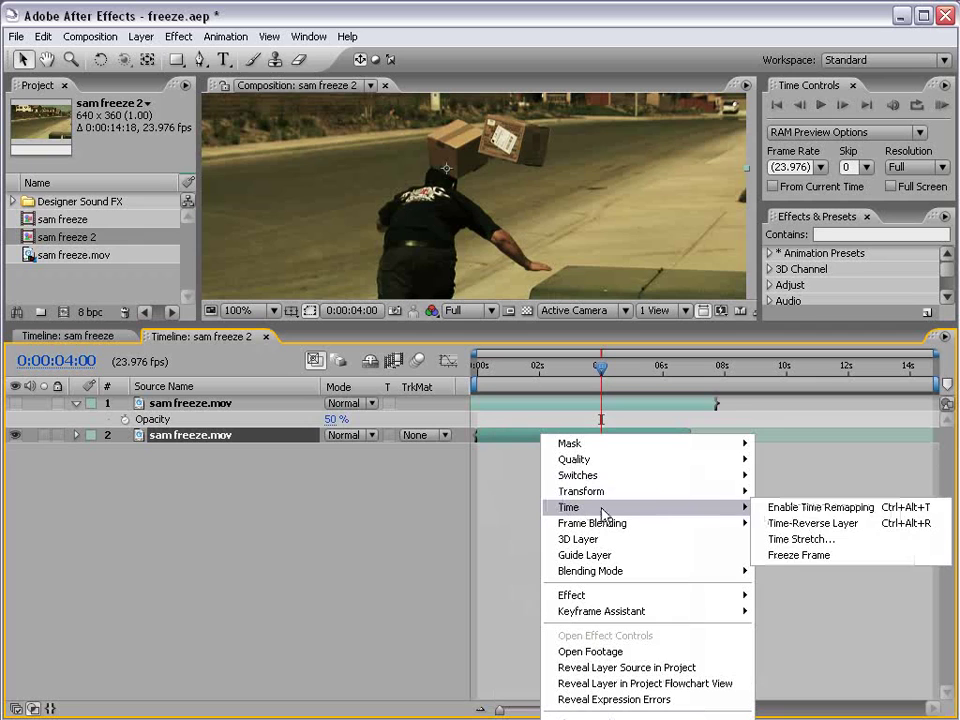
{"action": "left_click", "coordinate": [813, 512]}
{"action": "left_click_drag", "start_coordinate": [418, 320], "coordinate": [418, 438]}
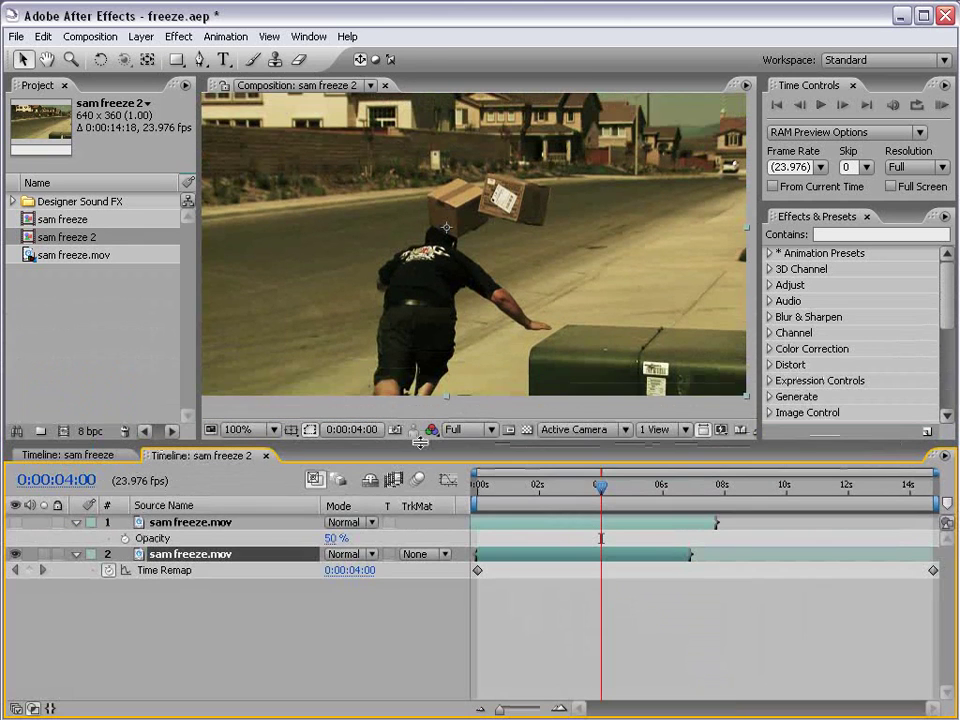
- Add Time Remap keyframes to the lower layer at 0:00:04:00 and at 0:00:06:19 on the empty street
{"action": "left_click", "coordinate": [29, 570]}
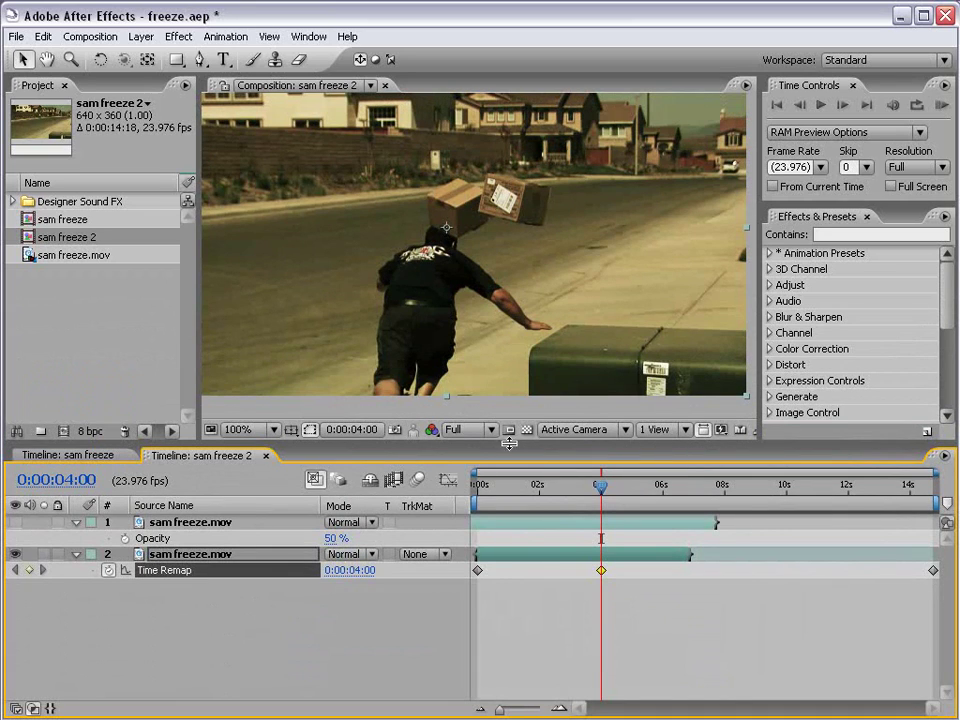
{"action": "left_click_drag", "start_coordinate": [638, 486], "coordinate": [676, 491]}
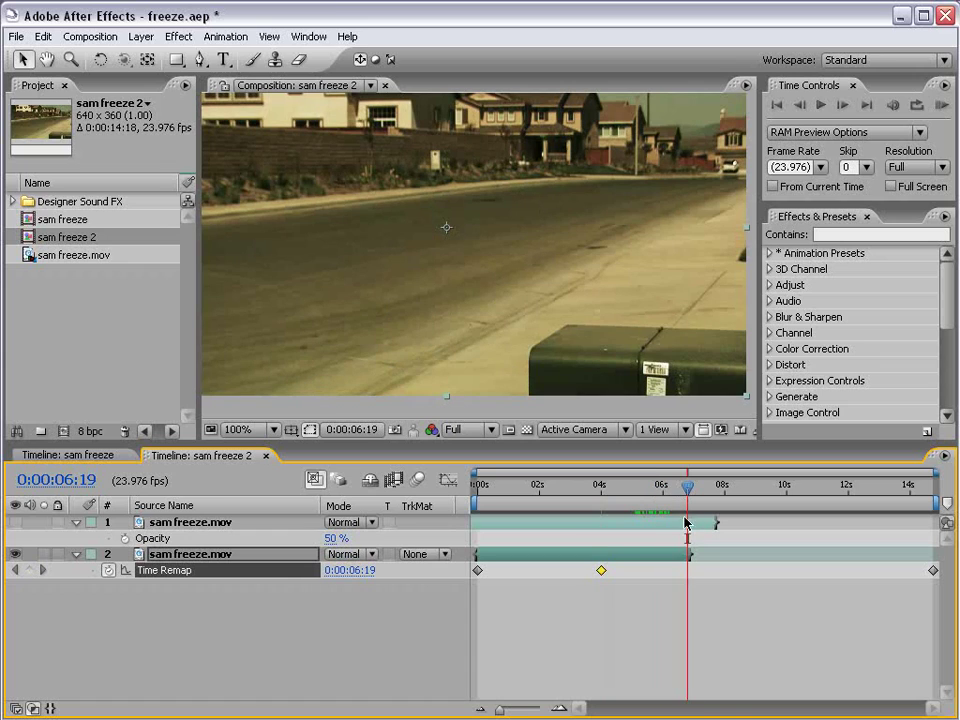
{"action": "left_click", "coordinate": [29, 570]}
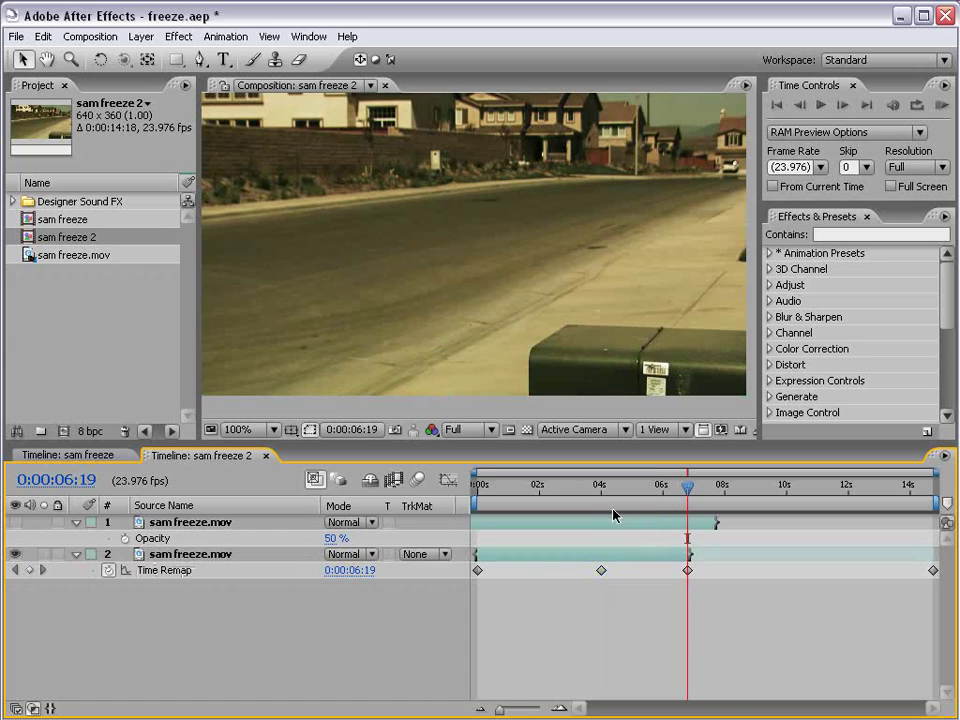
- Add a Time Remap keyframe at 0:00:04:01, one frame after the freeze moment, and compare the two adjacent frames
{"action": "mouse_move", "coordinate": [597, 487]}
{"action": "left_mouse_down"}
{"action": "mouse_move", "coordinate": [677, 487]}
{"action": "mouse_move", "coordinate": [601, 487]}
{"action": "left_mouse_up"}
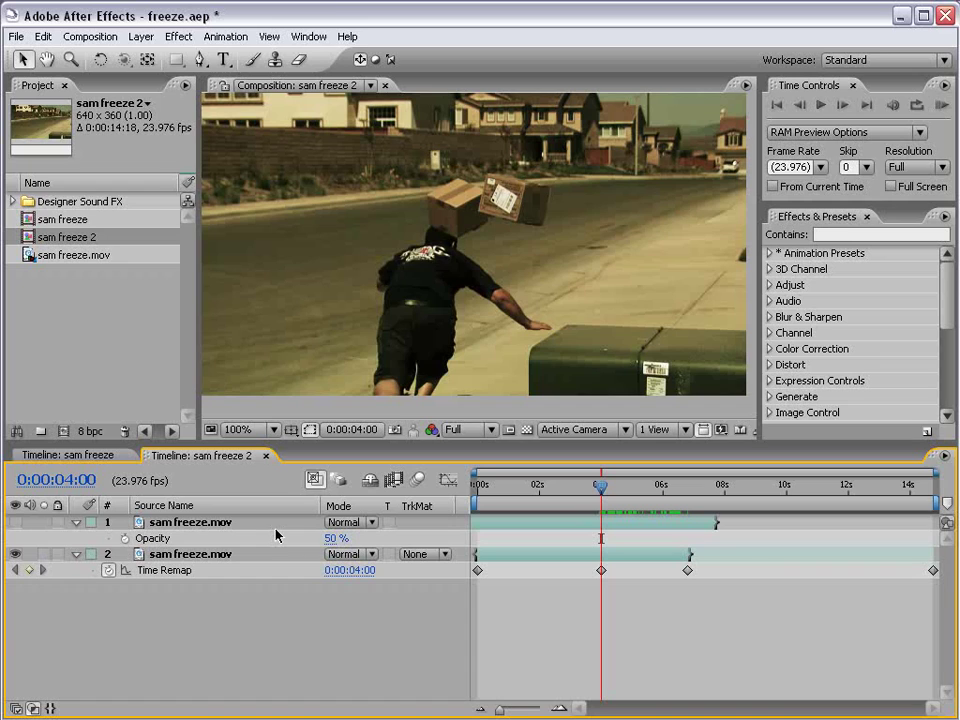
{"action": "key", "text": "Page_Down"}
{"action": "left_click", "coordinate": [30, 570]}
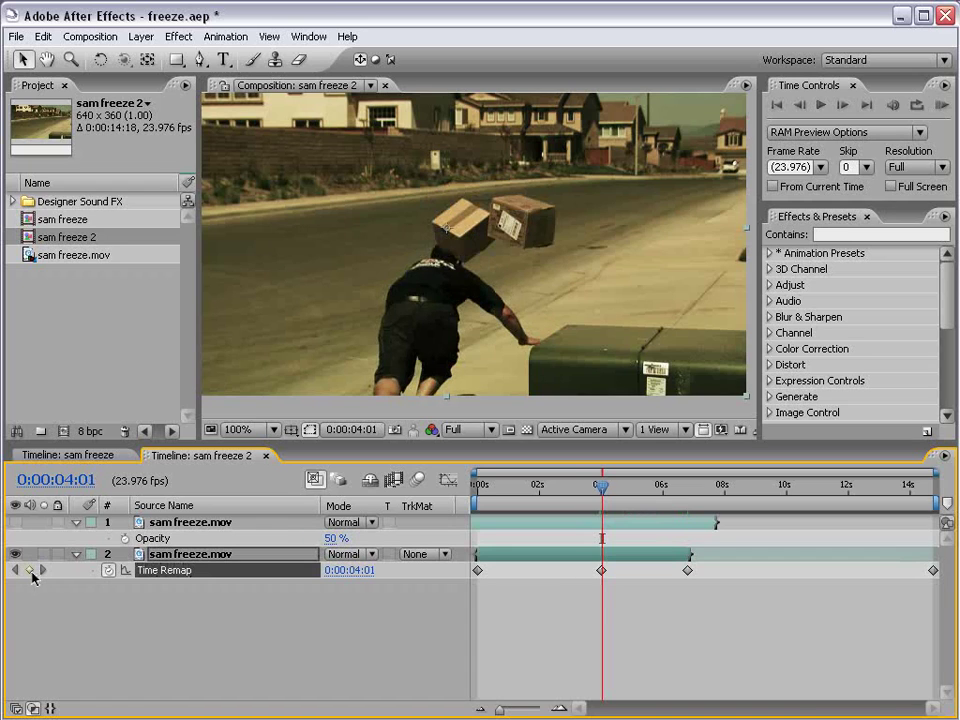
{"action": "key", "text": "="}
{"action": "key", "text": "="}
{"action": "key", "text": "="}
{"action": "key", "text": "="}
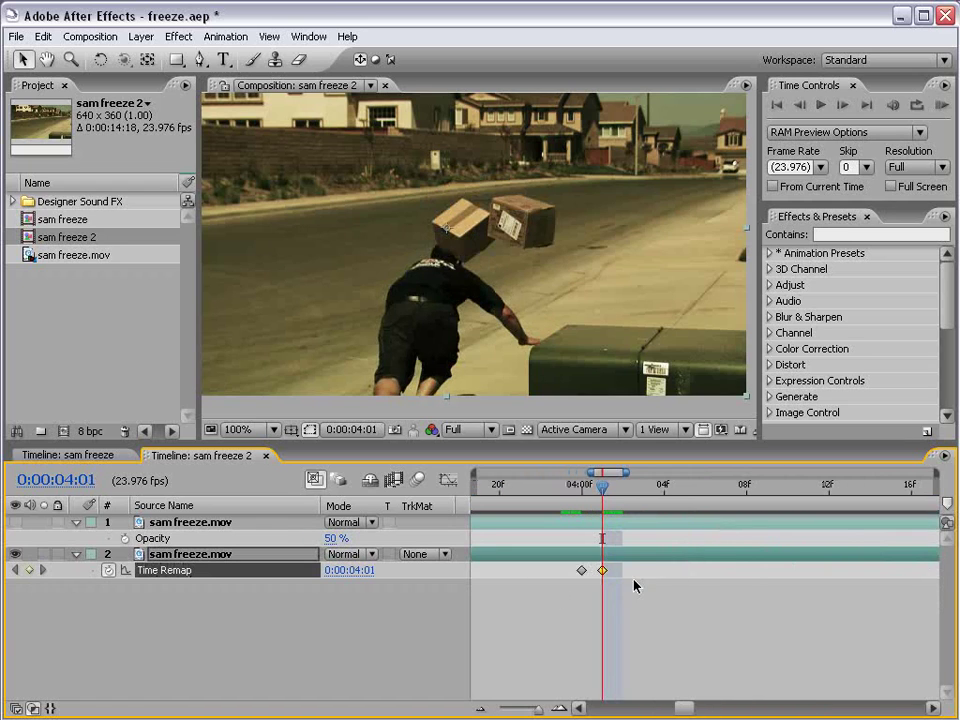
{"action": "left_click", "coordinate": [582, 490]}
{"action": "left_click_drag", "start_coordinate": [585, 490], "coordinate": [603, 489]}
- Move the Time Remap keyframes at 0:00:04:01 and 0:00:06:19 together about three seconds later to hold the freeze
{"action": "key", "text": "minus"}
{"action": "key", "text": "minus"}
{"action": "key", "text": "minus"}
{"action": "key", "text": "equal"}
{"action": "key", "text": "equal"}
{"action": "key", "text": "equal"}
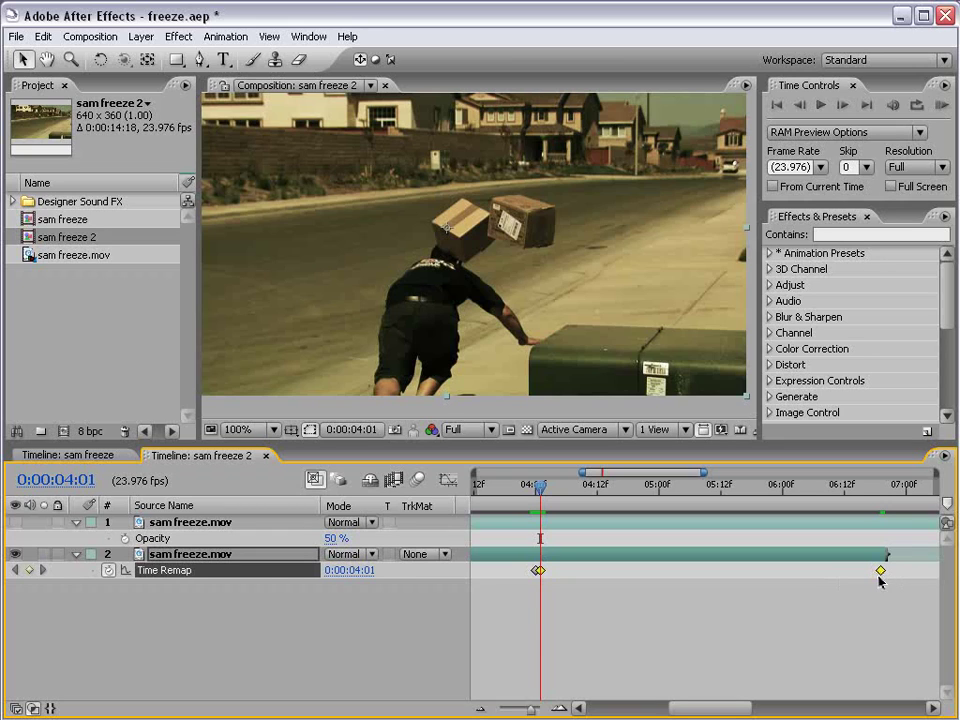
{"action": "key", "text": "minus"}
{"action": "key", "text": "minus"}
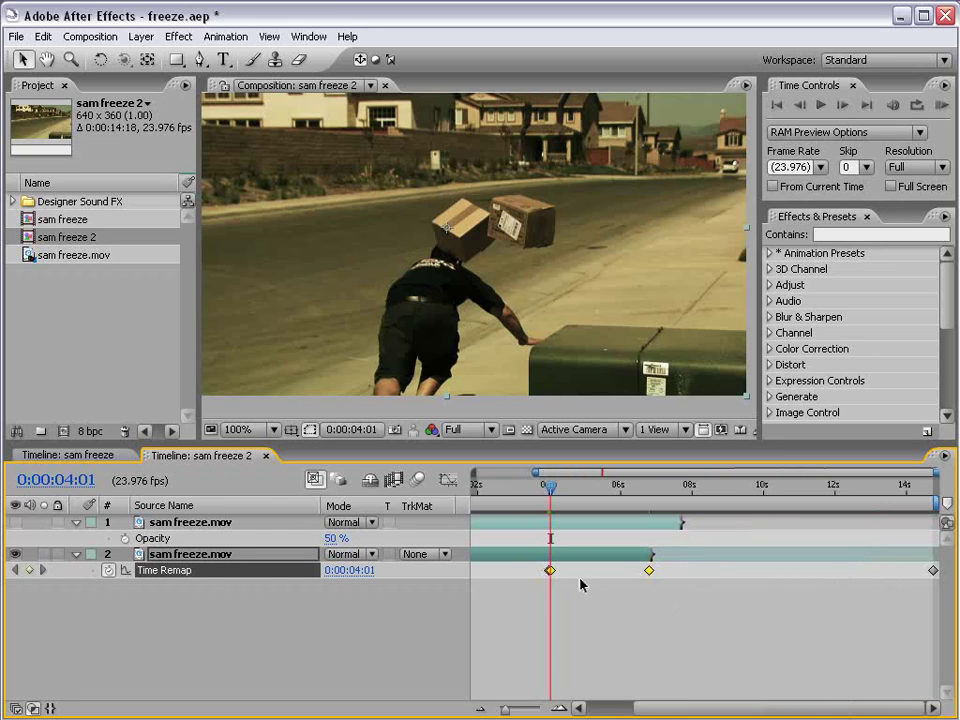
{"action": "left_click_drag", "start_coordinate": [650, 570], "coordinate": [766, 572]}
{"action": "left_click", "coordinate": [634, 621]}
{"action": "key", "text": "minus"}
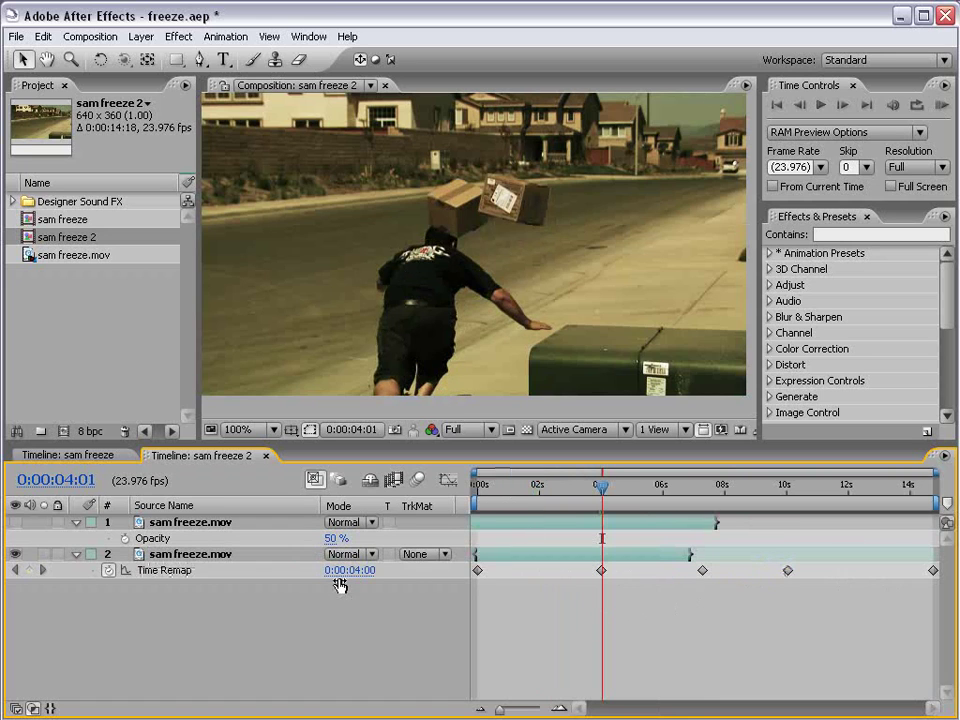
- Extend the lower layer's out point to just past the Time Remap keyframe at about 10 seconds and scrub through the freeze
{"action": "left_click", "coordinate": [482, 488]}
{"action": "left_click_drag", "start_coordinate": [482, 488], "coordinate": [713, 512]}
{"action": "left_click", "coordinate": [702, 570]}
{"action": "left_click", "coordinate": [788, 570], "text": "shift"}
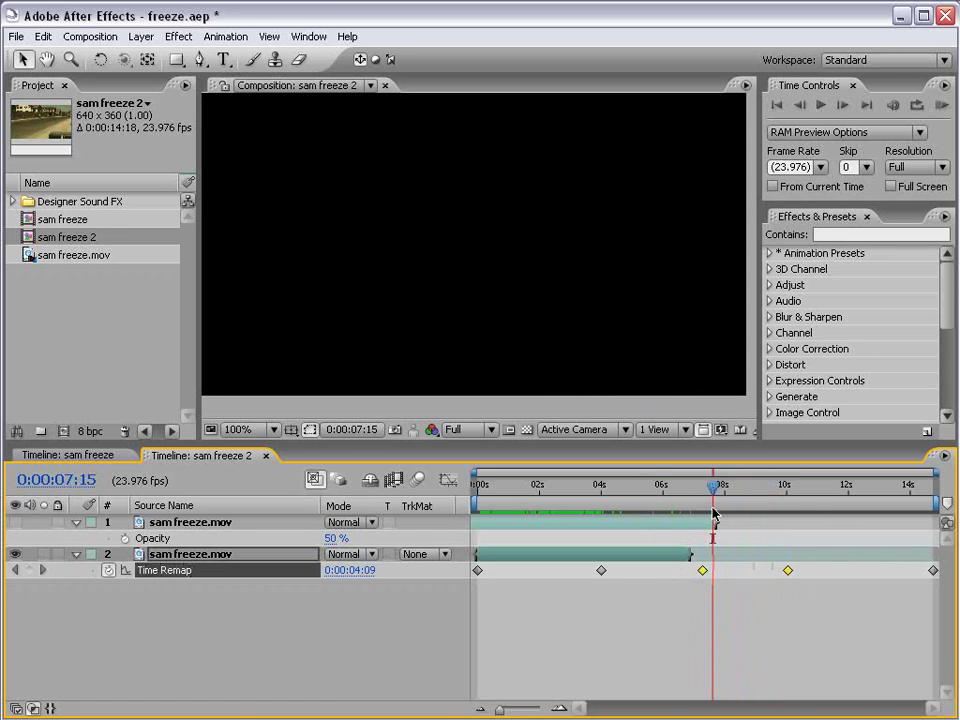
{"action": "left_click", "coordinate": [681, 557]}
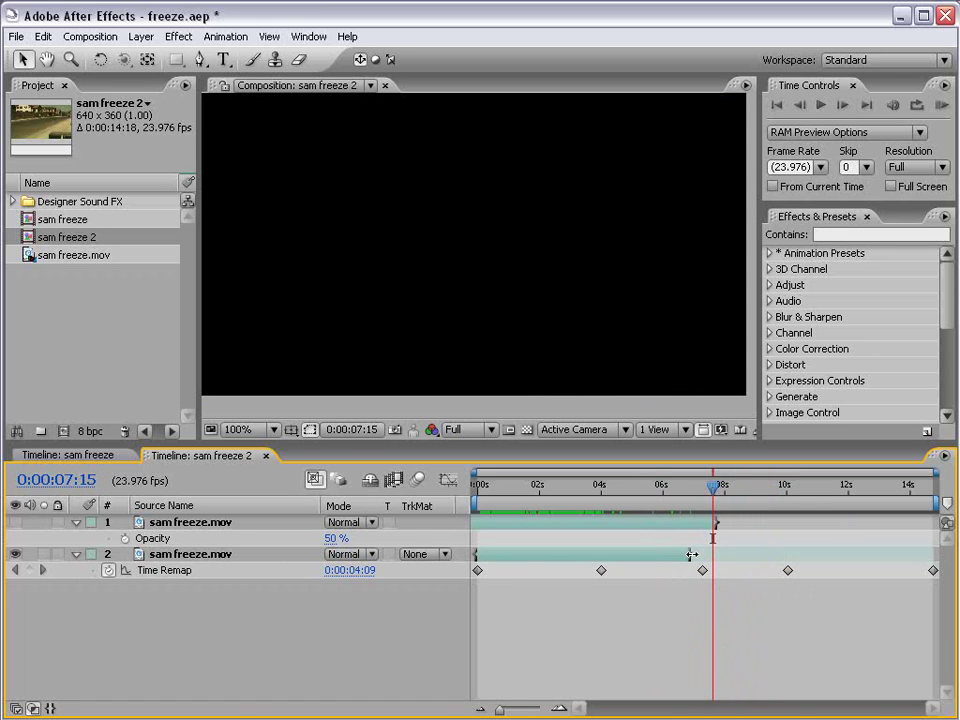
{"action": "left_click_drag", "start_coordinate": [690, 555], "coordinate": [780, 556]}
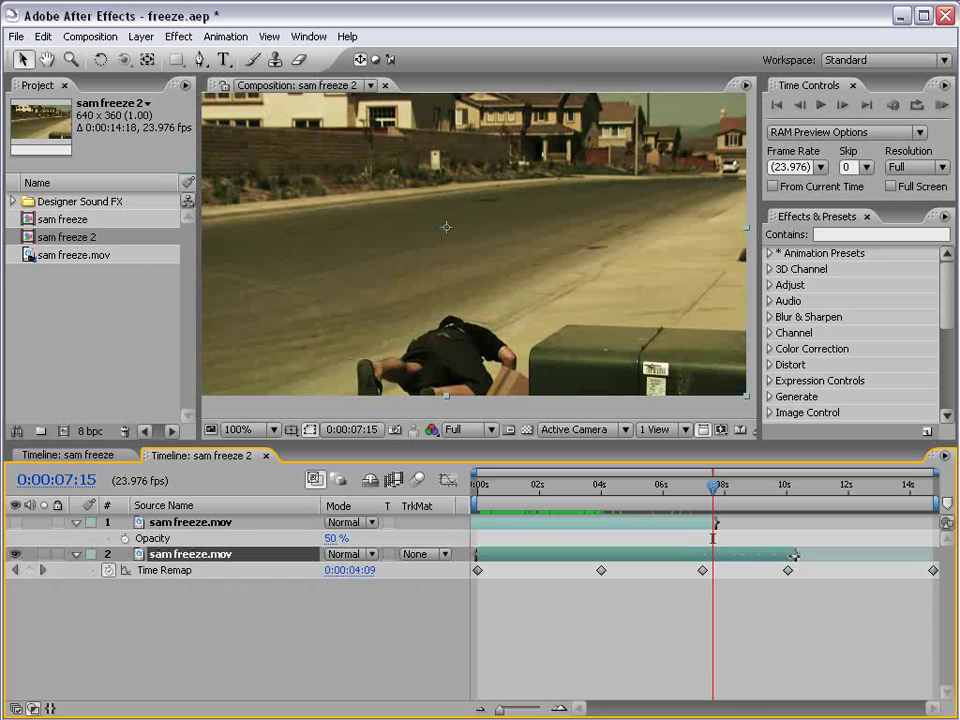
{"action": "left_click_drag", "start_coordinate": [713, 486], "coordinate": [776, 497]}
{"action": "left_click_drag", "start_coordinate": [534, 491], "coordinate": [629, 498]}
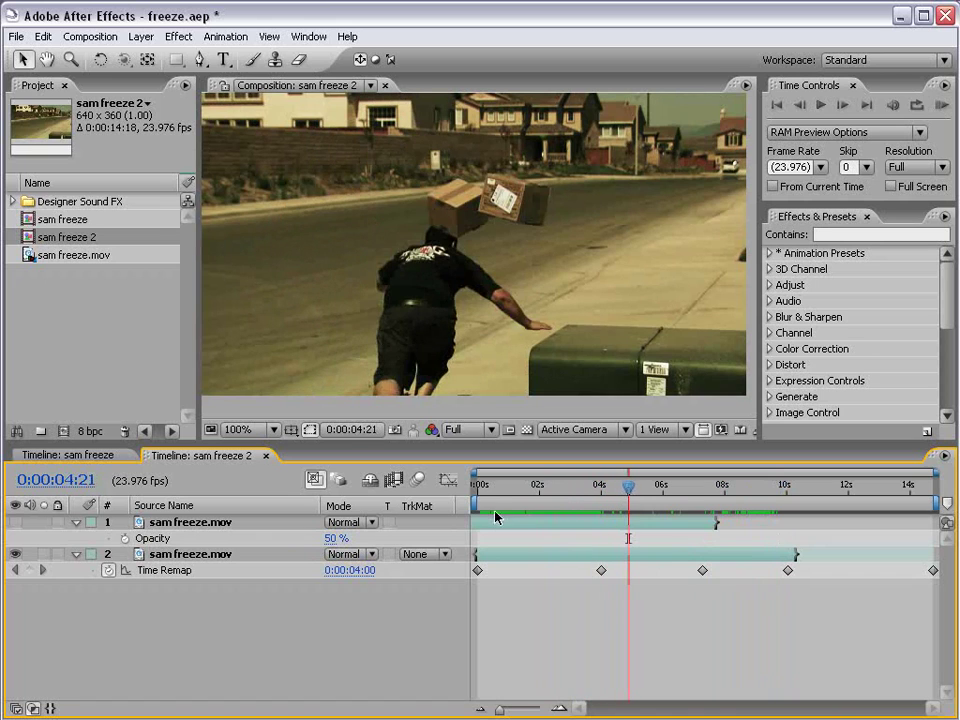
- Show the upper layer again and rename it 2nd Sam
{"action": "left_click", "coordinate": [14, 522]}
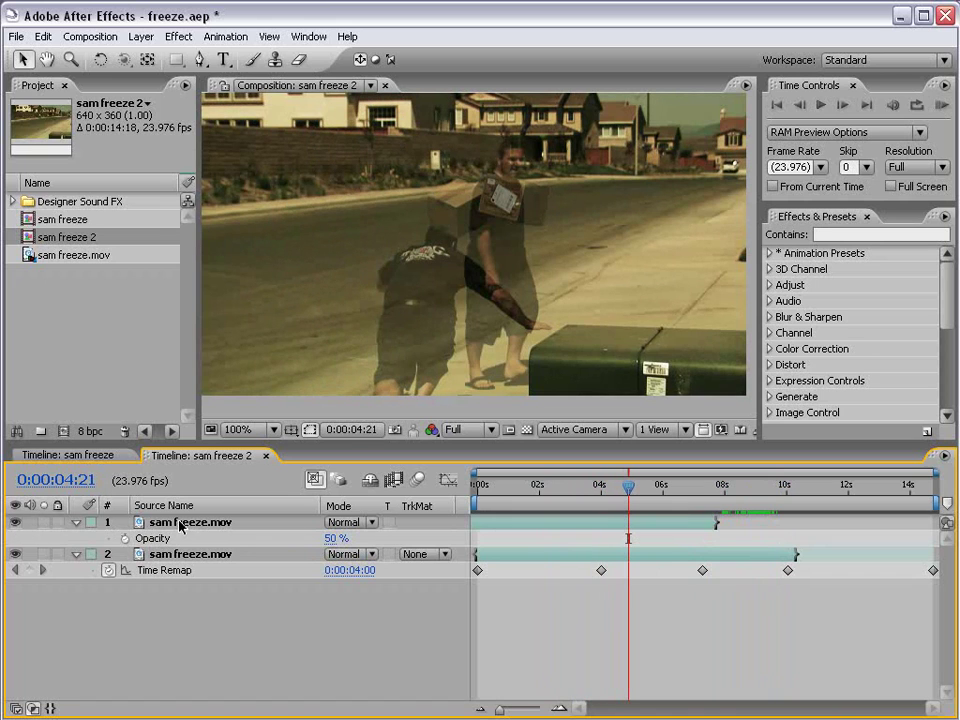
{"action": "left_click", "coordinate": [182, 522]}
{"action": "key", "text": "Return"}
{"action": "type", "text": "2nd Sam"}
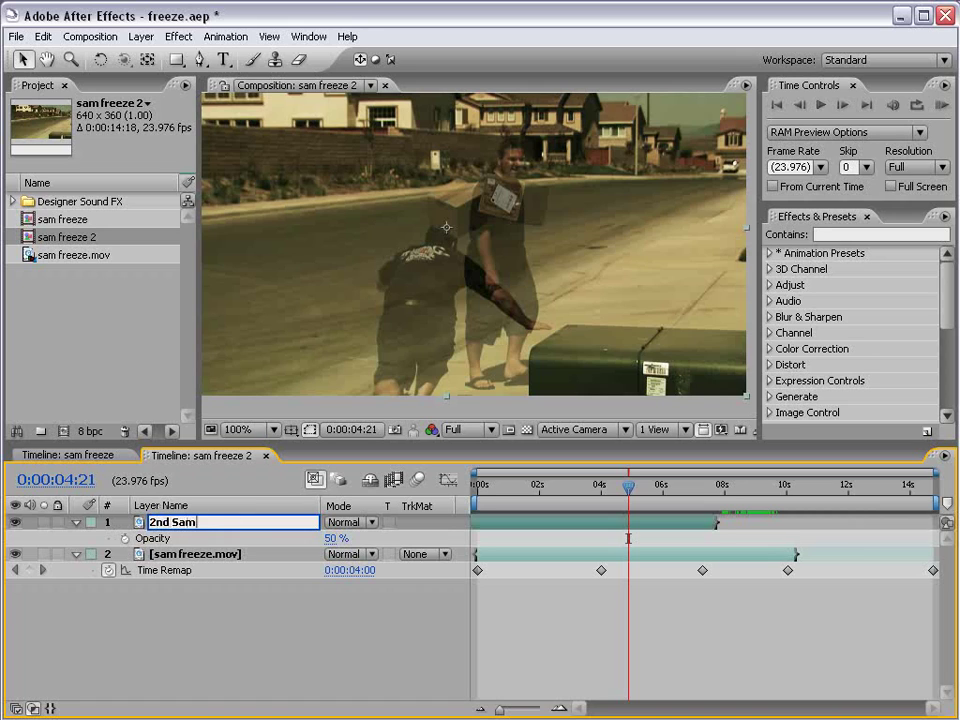
{"action": "key", "text": "Return"}
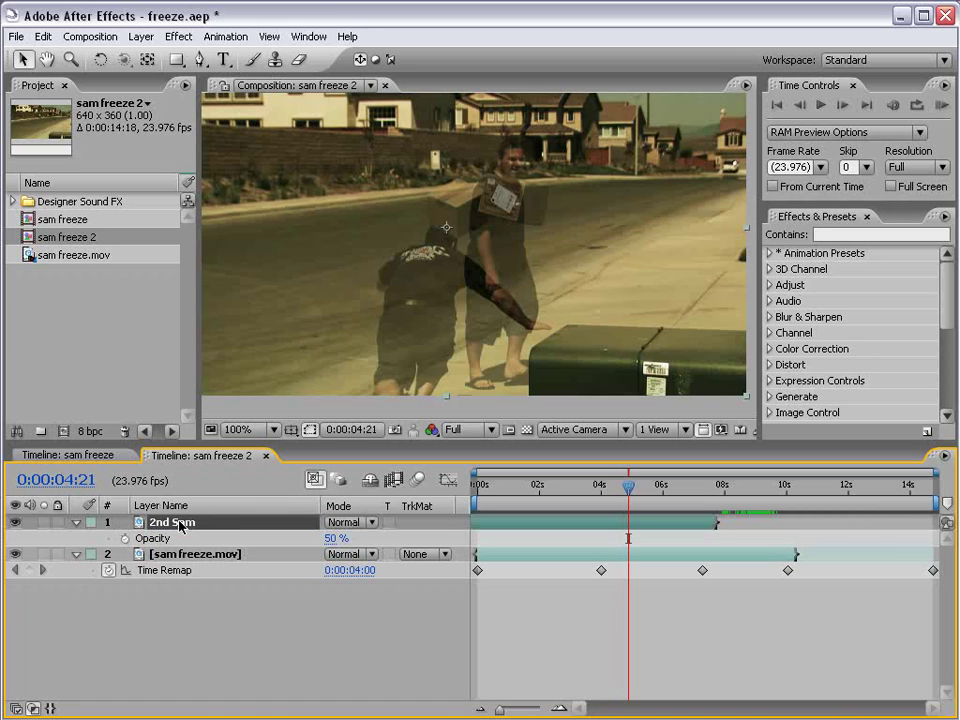
- Rename the lower, time-remapped sam freeze.mov layer as BG
{"action": "left_click", "coordinate": [182, 554]}
{"action": "key", "text": "Return"}
{"action": "type", "text": "BG"}
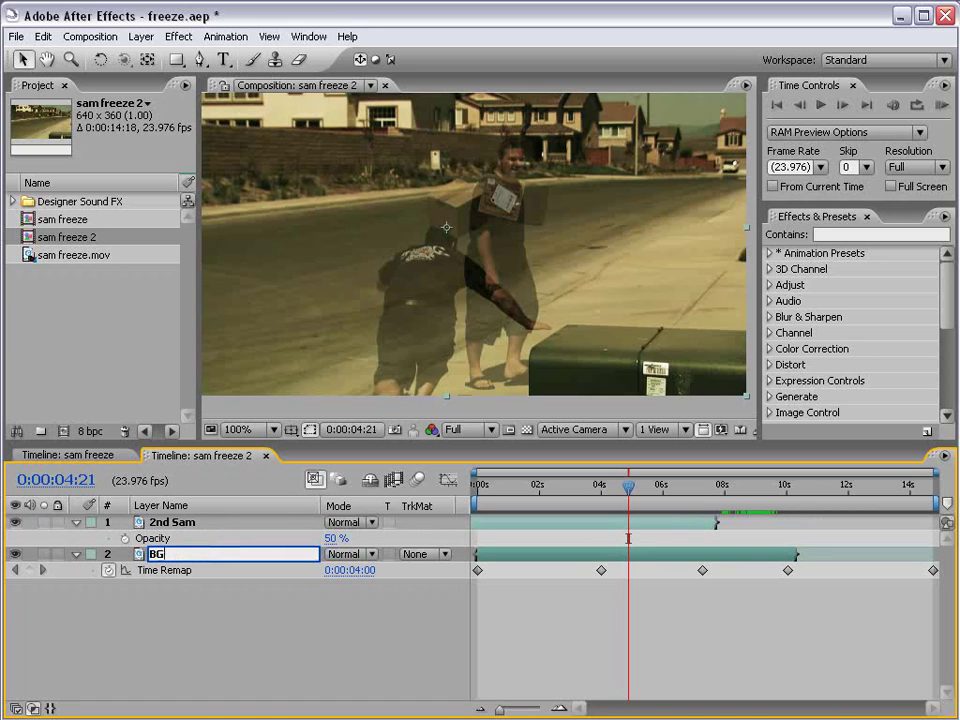
{"action": "key", "text": "Return"}
- Slide the 2nd Sam layer later to start at about 1.5 seconds, and check its position at 0:00:04:00
{"action": "left_click_drag", "start_coordinate": [622, 492], "coordinate": [596, 492]}
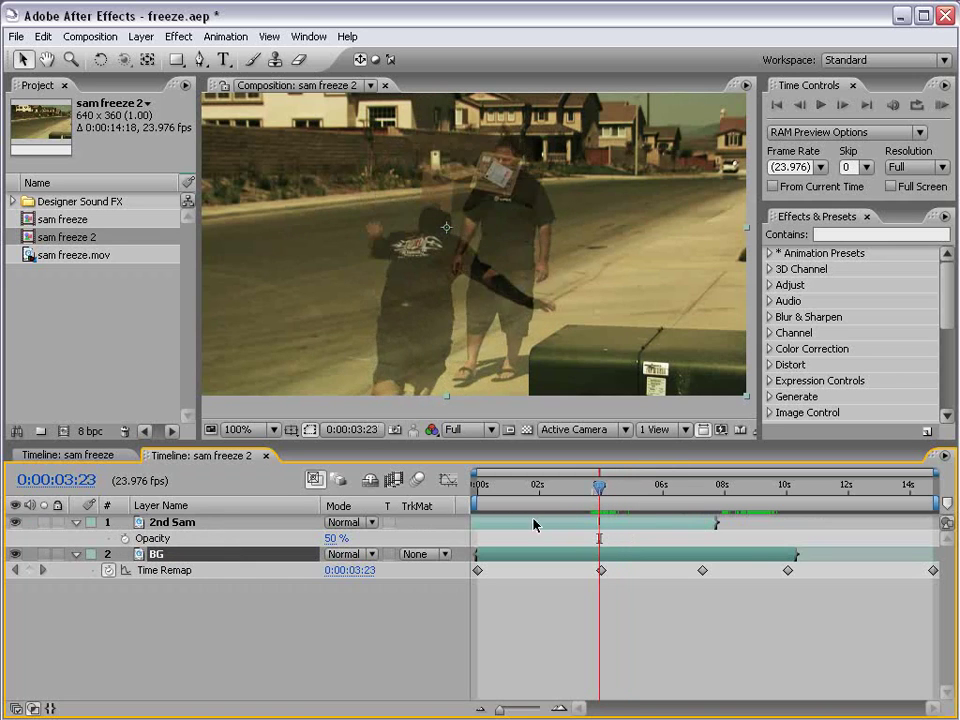
{"action": "left_click_drag", "start_coordinate": [534, 523], "coordinate": [591, 520]}
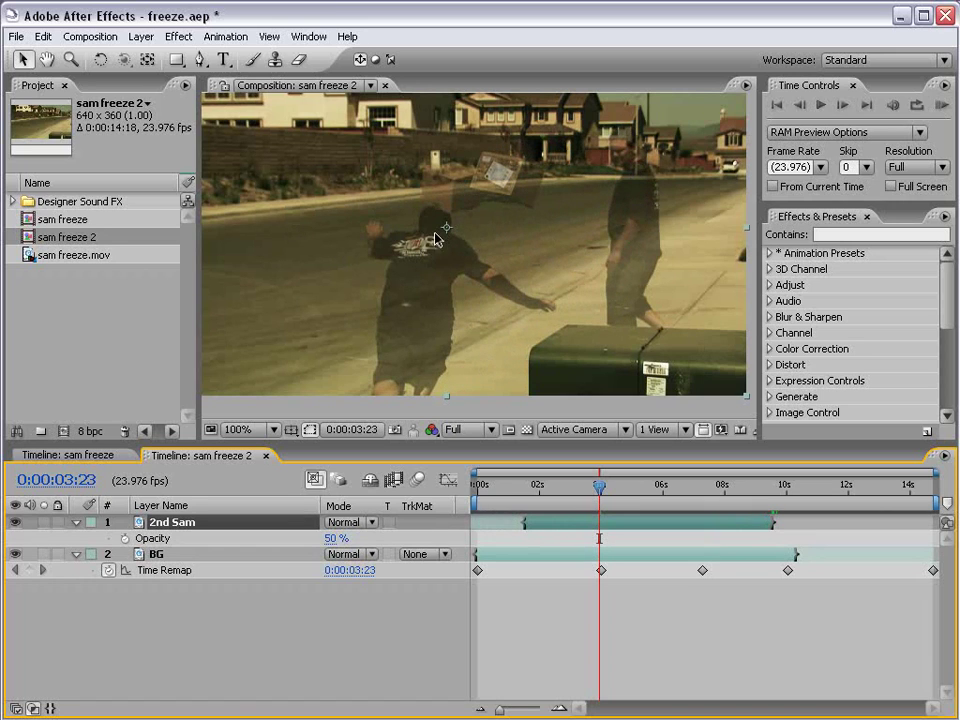
{"action": "key", "text": "Page_Down"}
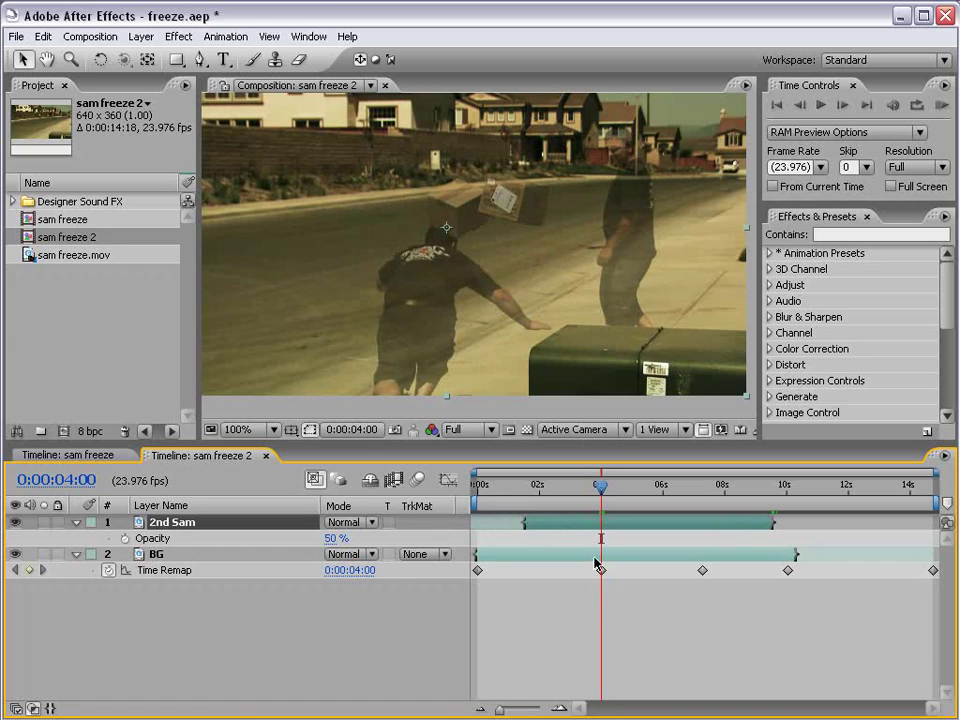
- Scrub from 0:00:03:12 to 0:00:07:11, checking the second character's walk against the frozen fall
{"action": "mouse_move", "coordinate": [597, 497]}
{"action": "left_mouse_down"}
{"action": "mouse_move", "coordinate": [615, 497]}
{"action": "mouse_move", "coordinate": [572, 497]}
{"action": "mouse_move", "coordinate": [584, 497]}
{"action": "left_mouse_up"}
{"action": "key", "text": "h"}
{"action": "left_click_drag", "start_coordinate": [558, 250], "coordinate": [570, 283]}
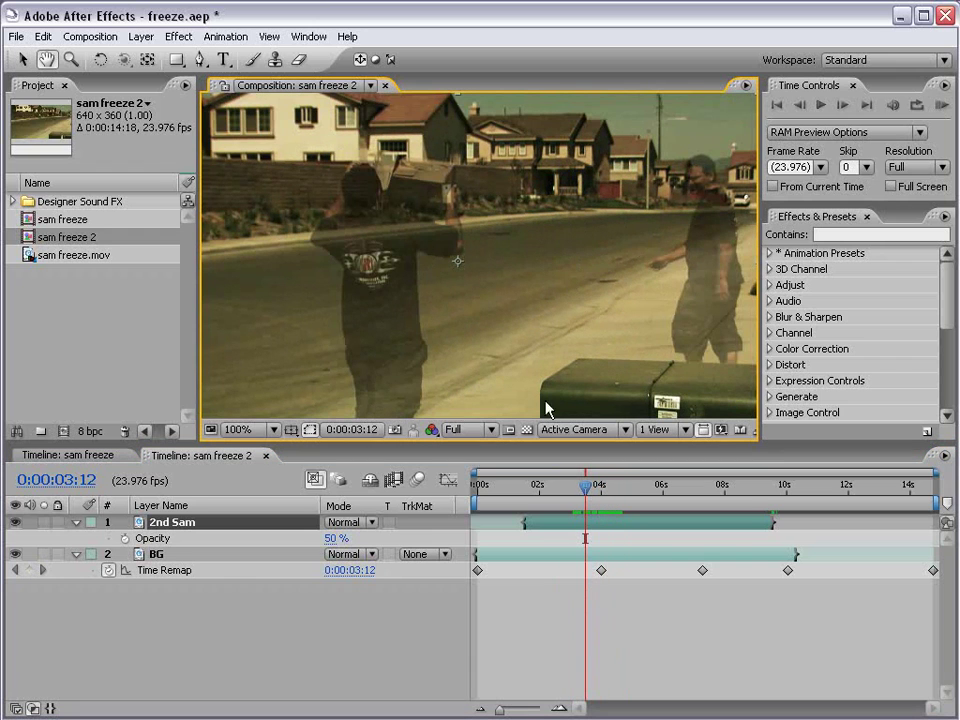
{"action": "left_click_drag", "start_coordinate": [583, 495], "coordinate": [607, 497]}
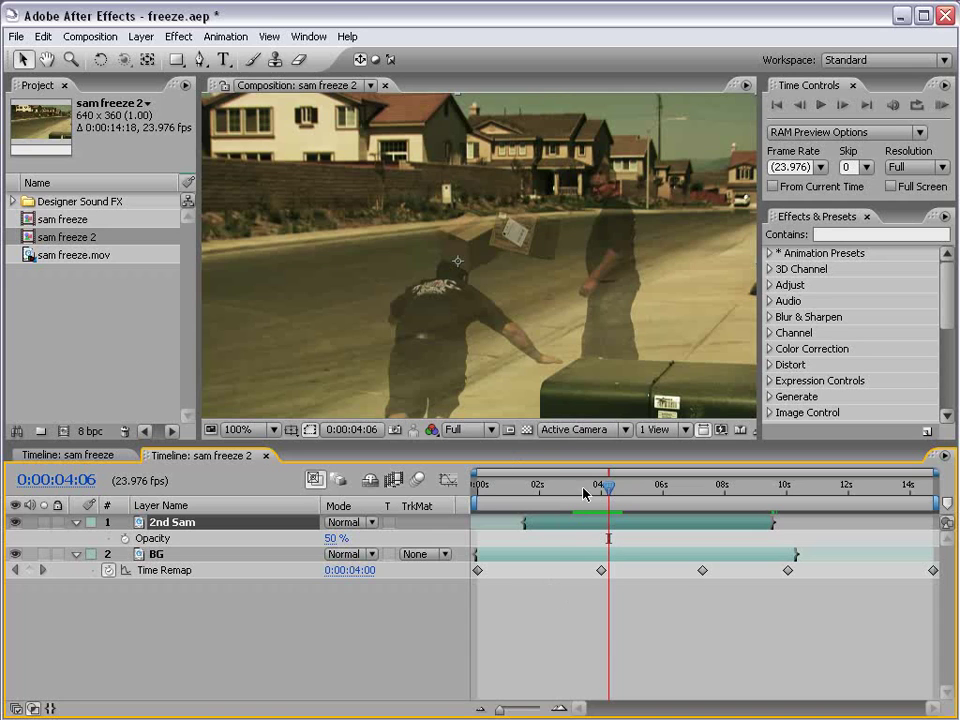
{"action": "left_click_drag", "start_coordinate": [608, 486], "coordinate": [699, 516]}
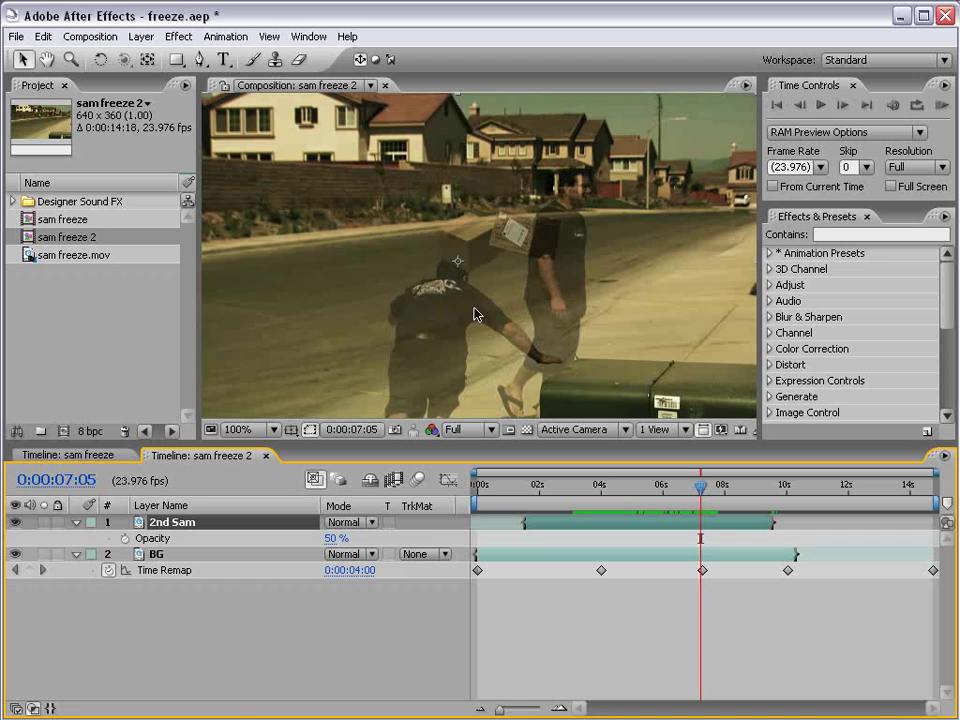
{"action": "mouse_move", "coordinate": [708, 517]}
{"action": "left_mouse_down"}
{"action": "mouse_move", "coordinate": [724, 516]}
{"action": "mouse_move", "coordinate": [707, 516]}
{"action": "left_mouse_up"}
- Move the BG layer's third and fourth Time Remap keyframes later together, so the third sits at about 0:00:08:00
{"action": "left_click_drag", "start_coordinate": [668, 571], "coordinate": [793, 577]}
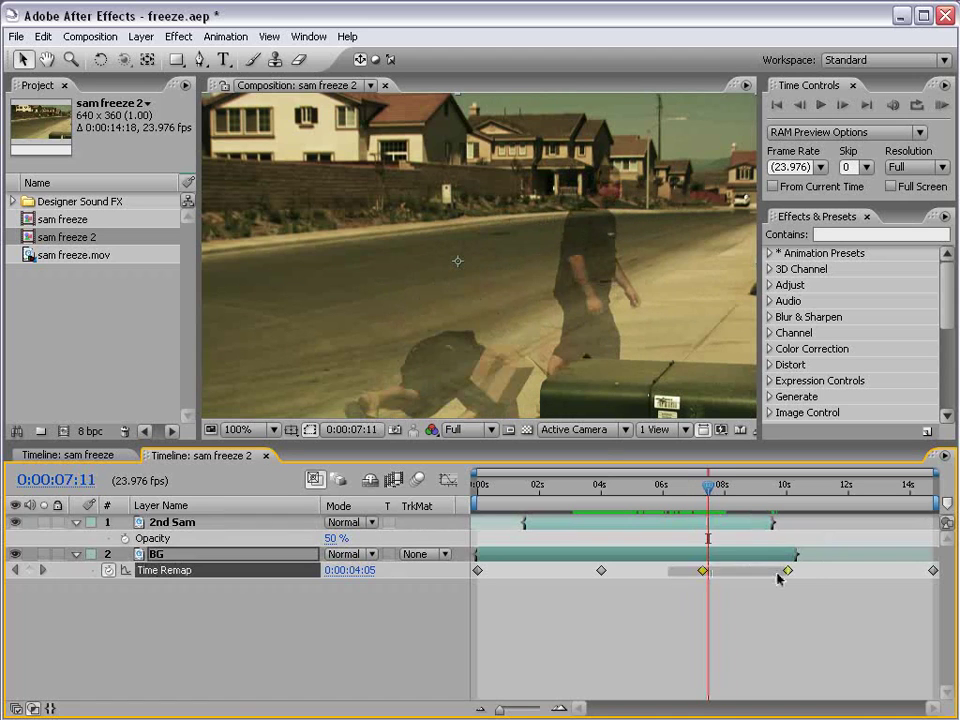
{"action": "left_click_drag", "start_coordinate": [713, 487], "coordinate": [724, 489]}
{"action": "left_click_drag", "start_coordinate": [681, 572], "coordinate": [818, 587]}
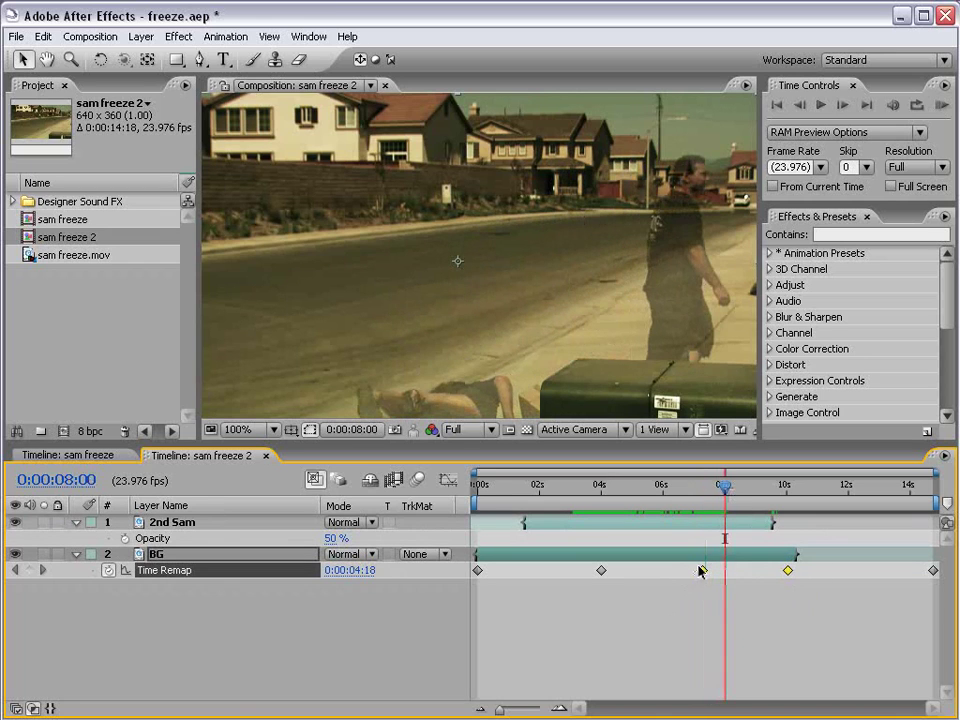
{"action": "left_click_drag", "start_coordinate": [702, 572], "coordinate": [726, 574]}
{"action": "left_click", "coordinate": [699, 615]}
- End the work area at 0:00:09:10 and trim the composition to the work area
{"action": "left_click_drag", "start_coordinate": [543, 486], "coordinate": [768, 490]}
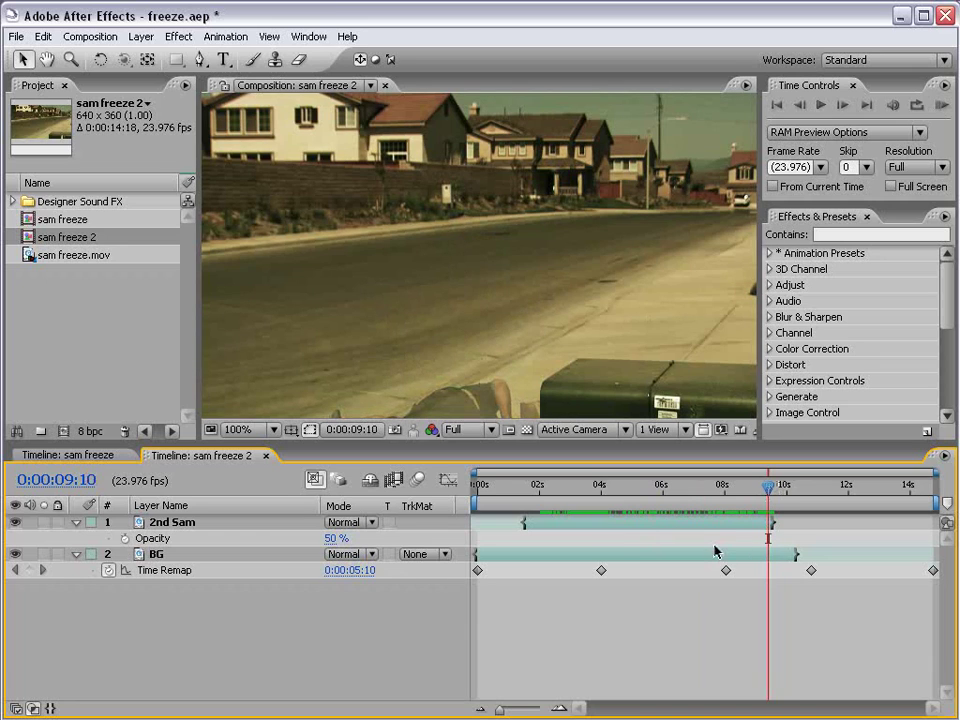
{"action": "key", "text": "n"}
{"action": "right_click", "coordinate": [719, 504]}
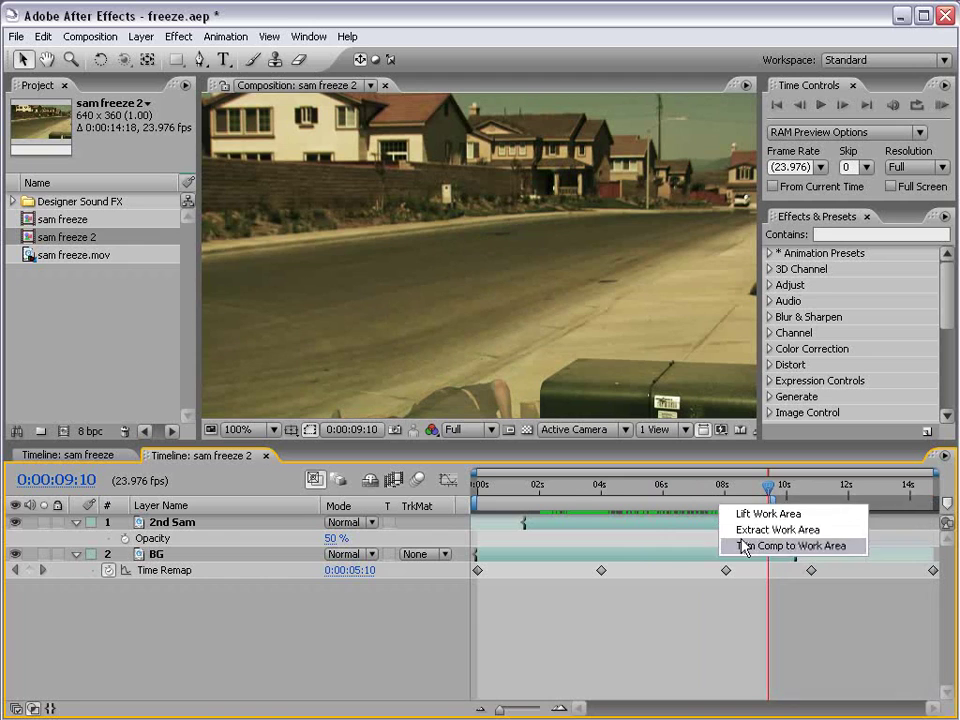
{"action": "left_click", "coordinate": [750, 546]}
- Go to 0:00:06:01, collapse both layers and reveal only the BG layer's keyframed properties
{"action": "left_click_drag", "start_coordinate": [934, 488], "coordinate": [768, 497]}
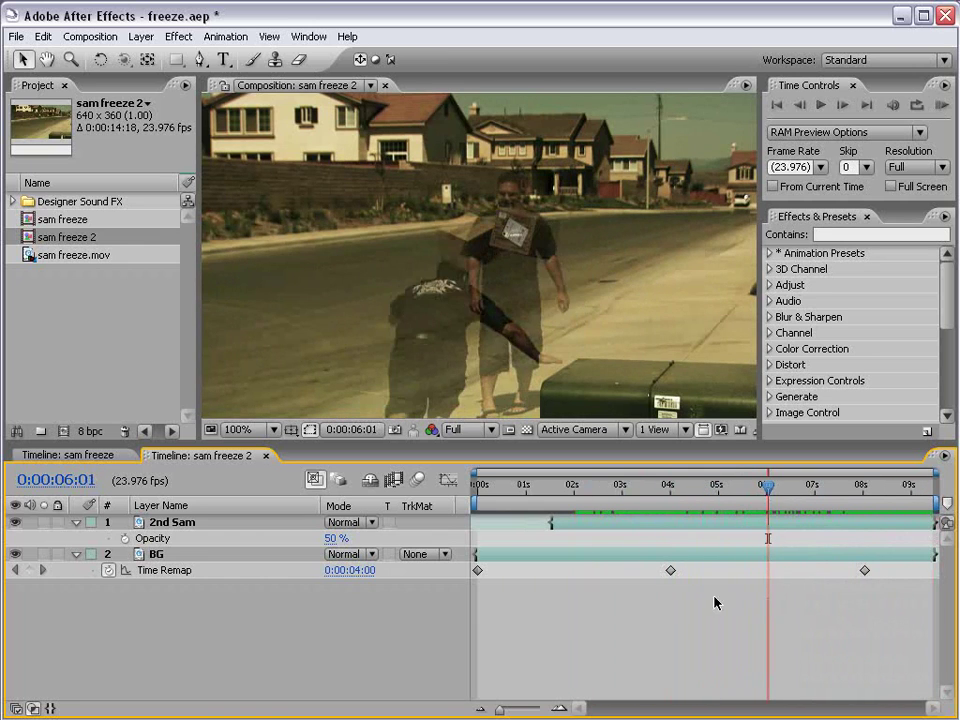
{"action": "left_click", "coordinate": [76, 554]}
{"action": "left_click", "coordinate": [76, 522]}
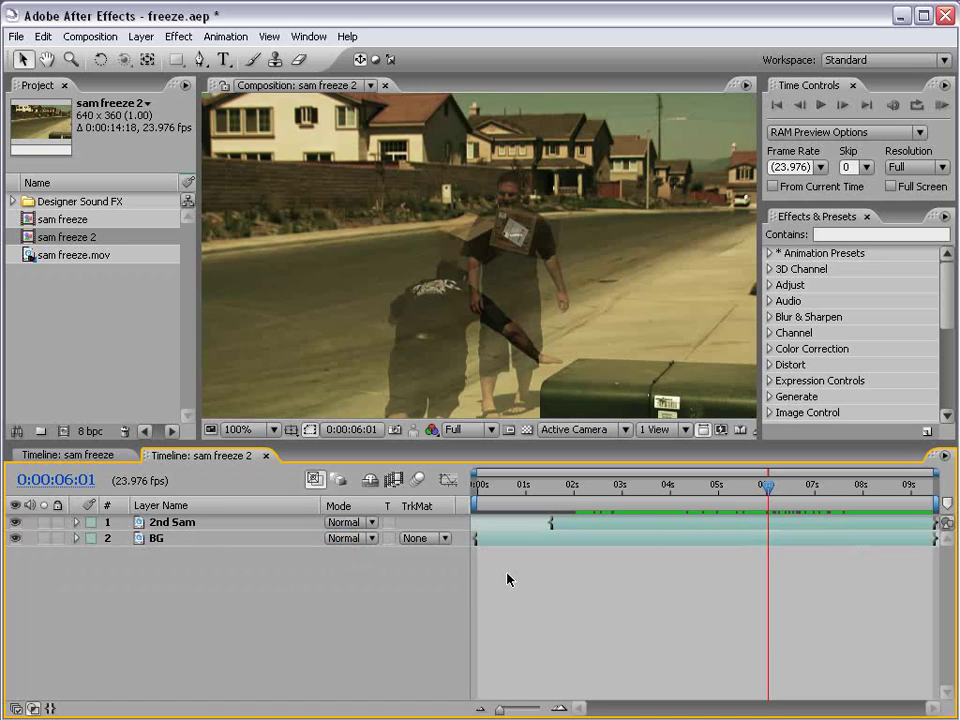
{"action": "left_click", "coordinate": [595, 540]}
{"action": "key", "text": "u"}
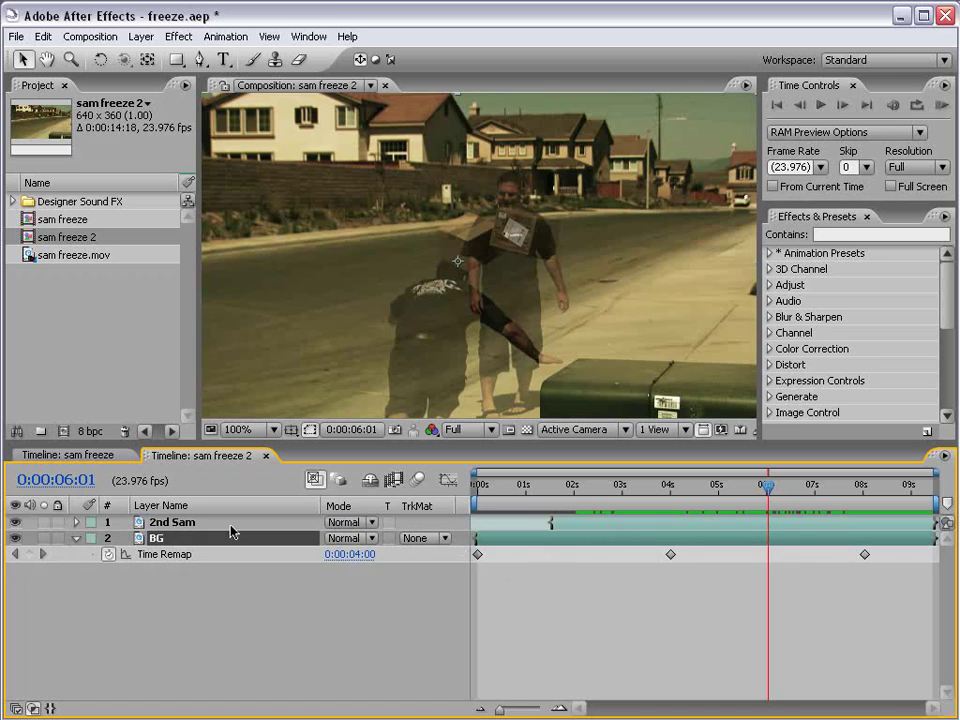
- Duplicate the BG layer as Foreground and place the copy above the 2nd Sam layer
{"action": "key", "text": "ctrl+d"}
{"action": "key", "text": "Return"}
{"action": "type", "text": "F"}
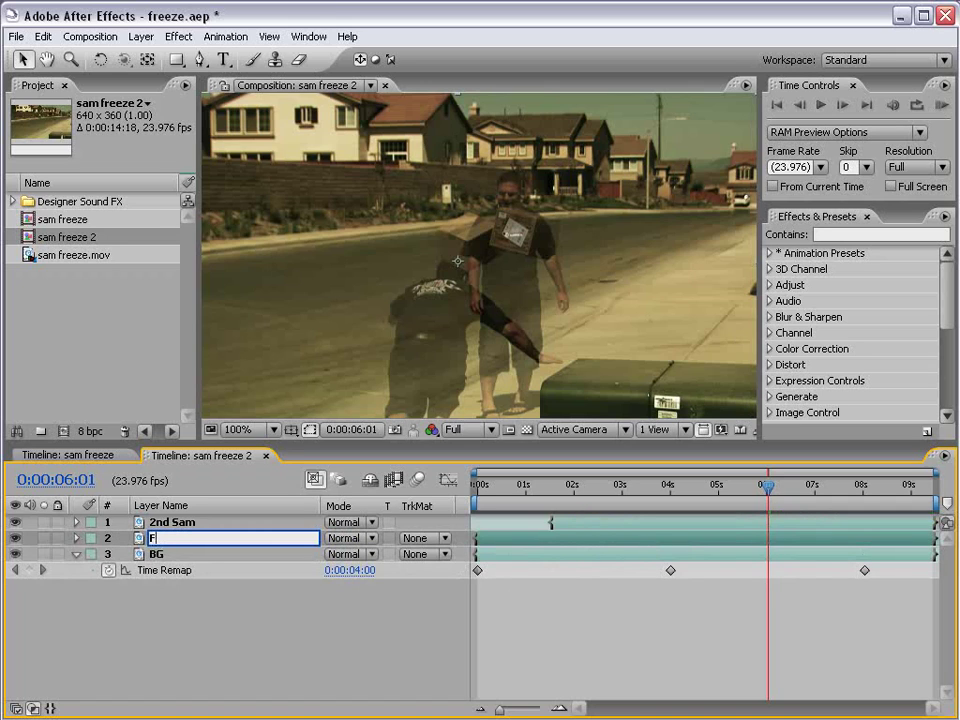
{"action": "type", "text": "oreground"}
{"action": "key", "text": "Return"}
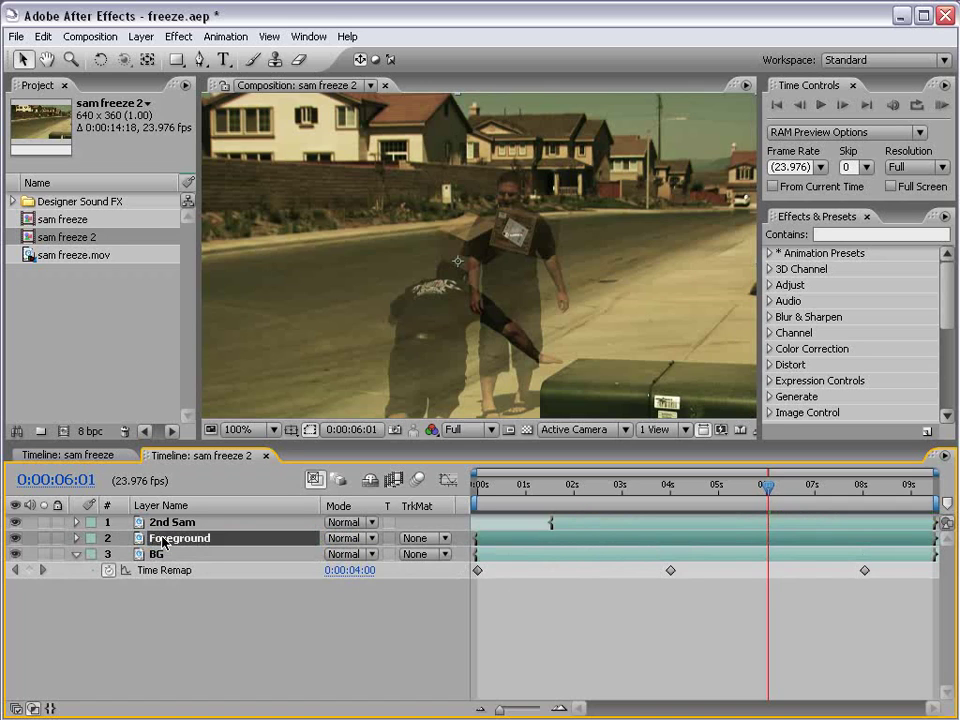
{"action": "left_click", "coordinate": [189, 622]}
{"action": "left_click_drag", "start_coordinate": [173, 540], "coordinate": [176, 518]}
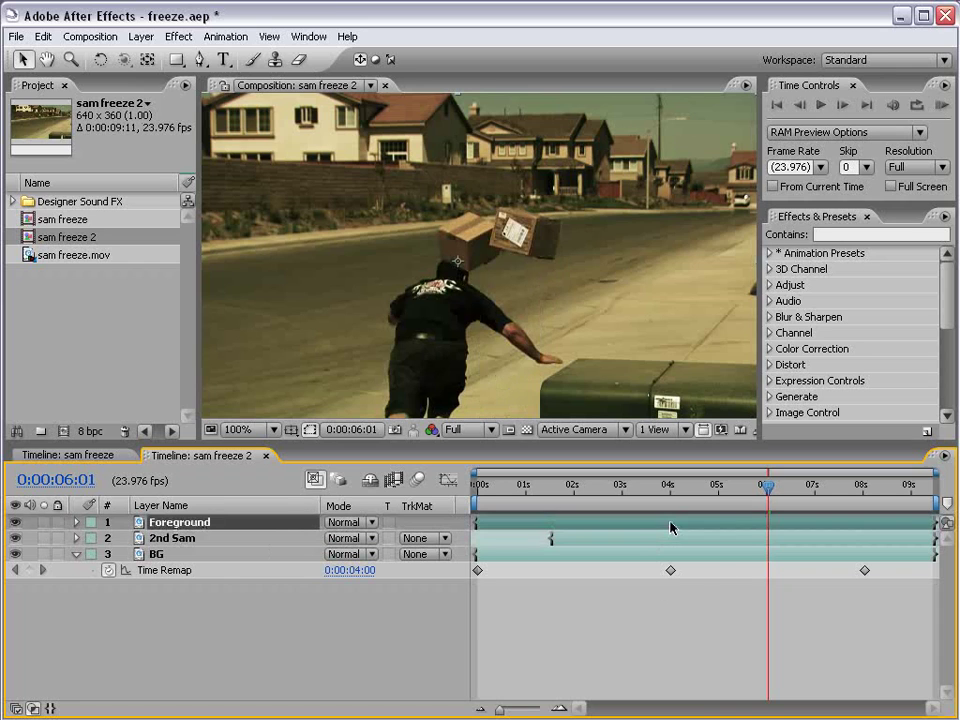
- Start a Pen tool mask on the Foreground layer at 400% magnification, tracing from the right leg up the shorts to the waist
{"action": "left_click", "coordinate": [200, 59]}
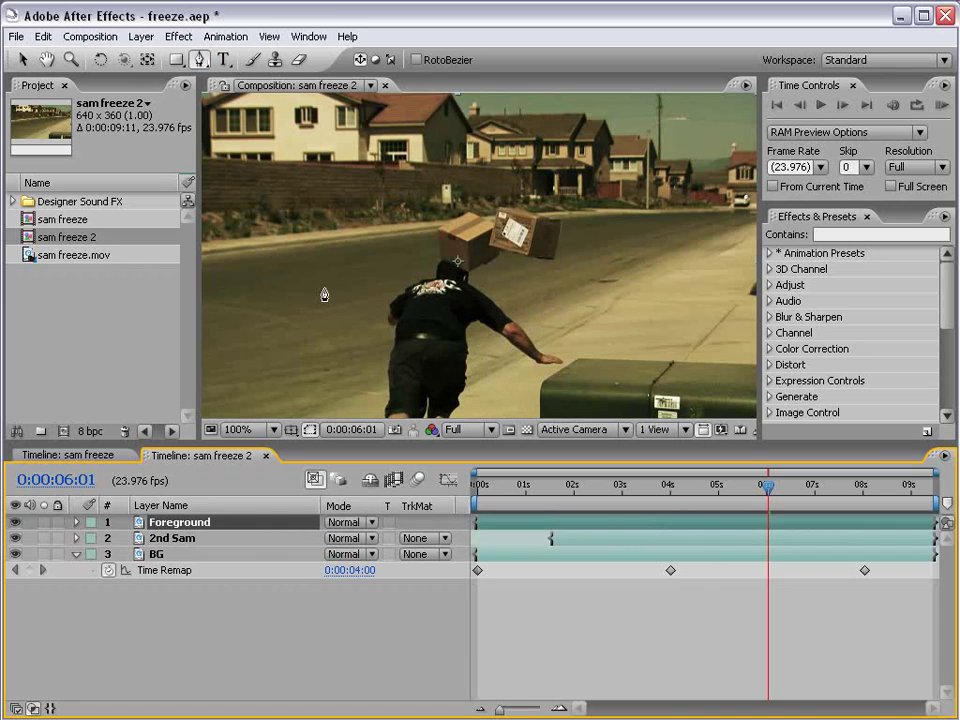
{"action": "key", "text": "grave"}
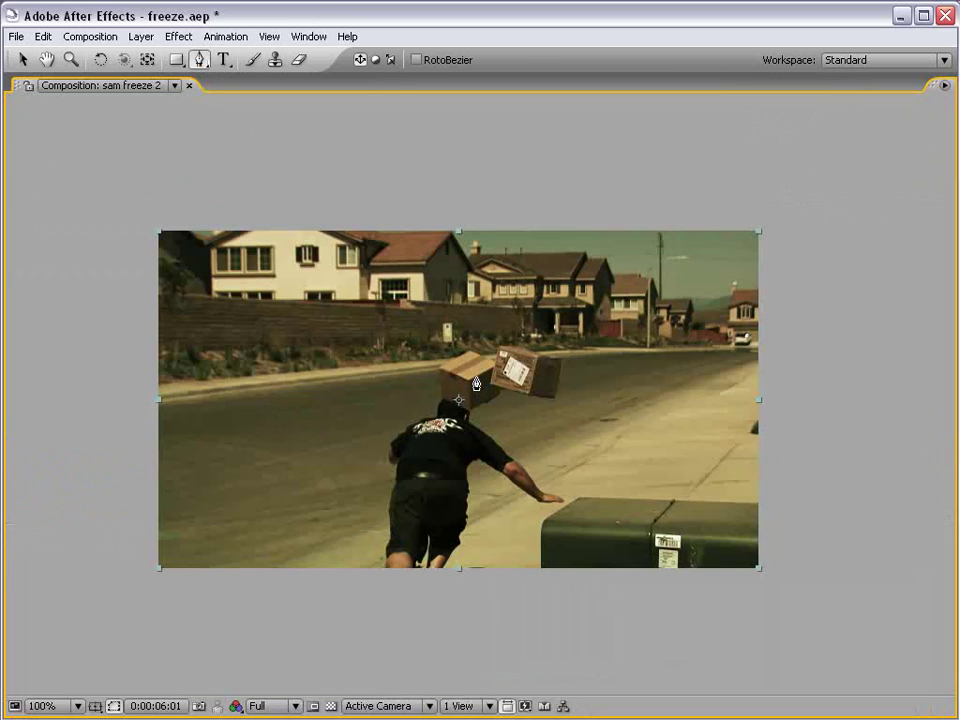
{"action": "key", "text": "space"}
{"action": "left_click_drag", "start_coordinate": [458, 436], "coordinate": [482, 378]}
{"action": "scroll", "coordinate": [470, 408], "scroll_direction": "up", "scroll_amount": 1}
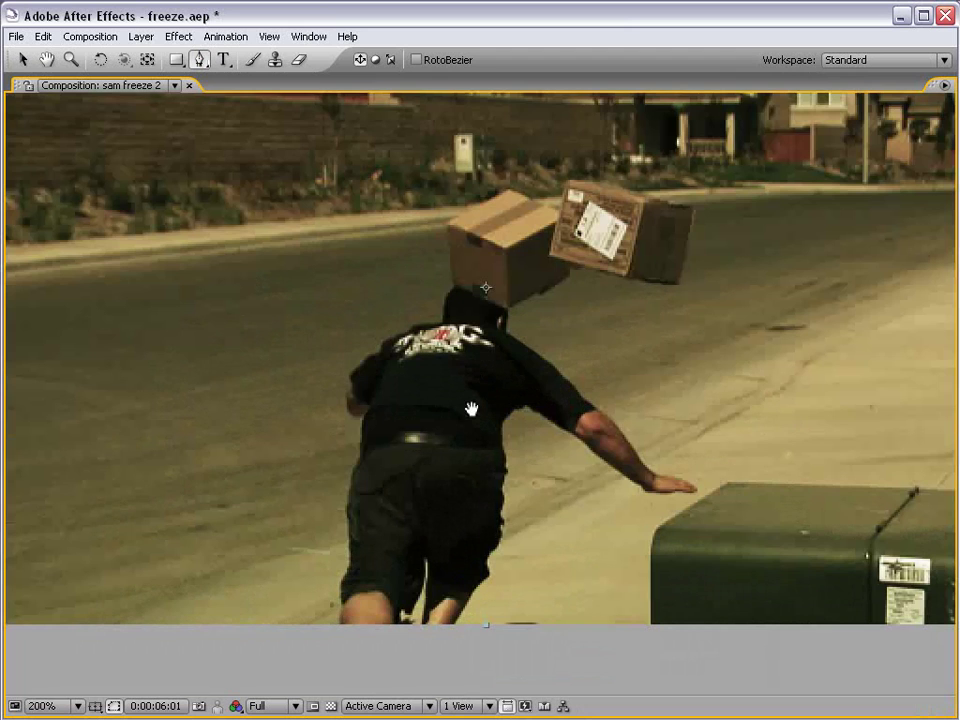
{"action": "left_click_drag", "start_coordinate": [449, 444], "coordinate": [451, 428]}
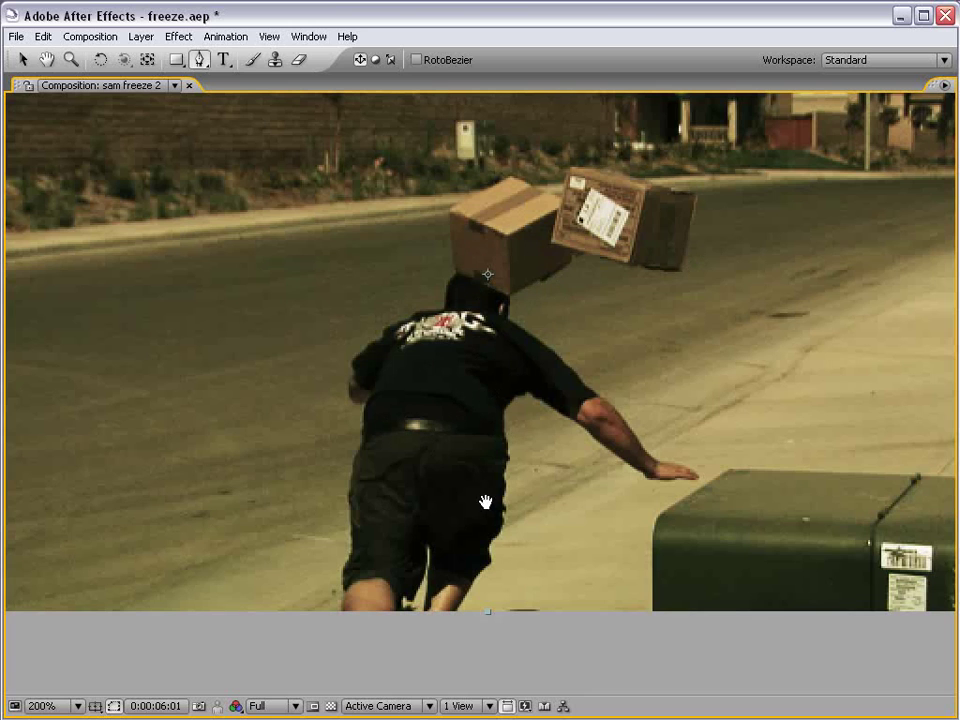
{"action": "scroll", "coordinate": [533, 491], "scroll_direction": "up", "scroll_amount": 1}
{"action": "left_click_drag", "start_coordinate": [472, 556], "coordinate": [453, 348]}
{"action": "scroll", "coordinate": [475, 490], "scroll_direction": "down", "scroll_amount": 1}
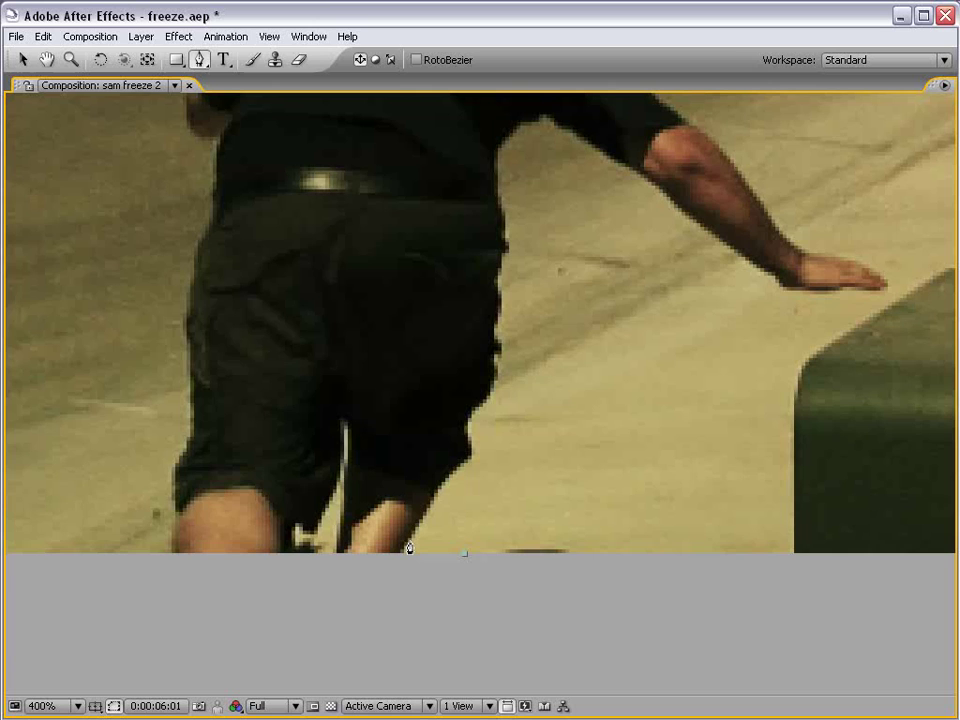
{"action": "left_click_drag", "start_coordinate": [394, 566], "coordinate": [471, 443]}
{"action": "left_click_drag", "start_coordinate": [543, 293], "coordinate": [505, 418]}
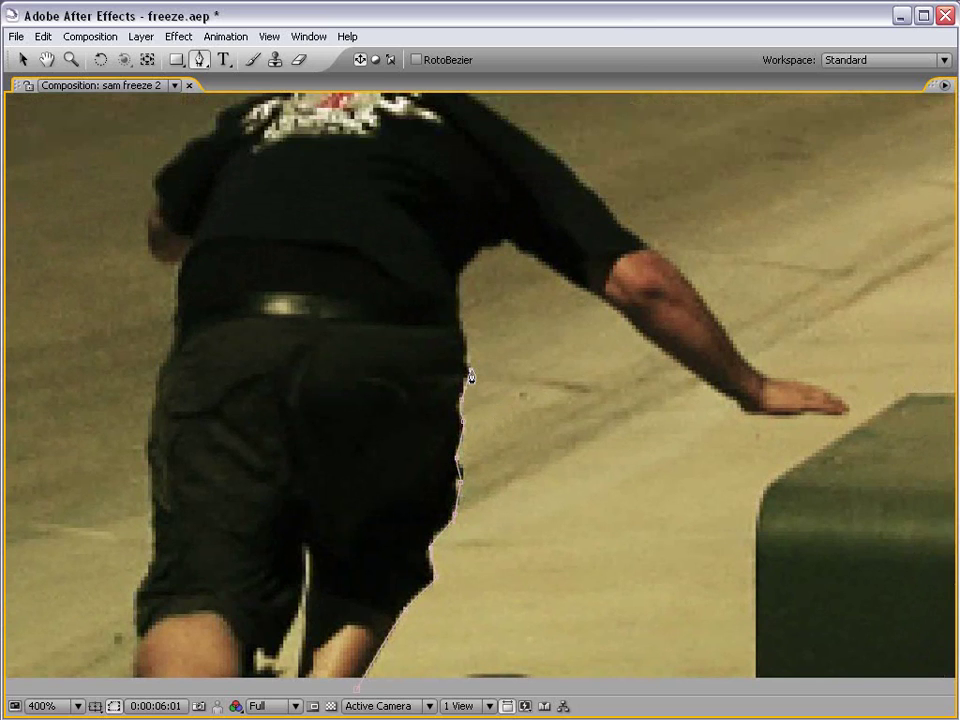
{"action": "left_click_drag", "start_coordinate": [480, 392], "coordinate": [455, 520]}
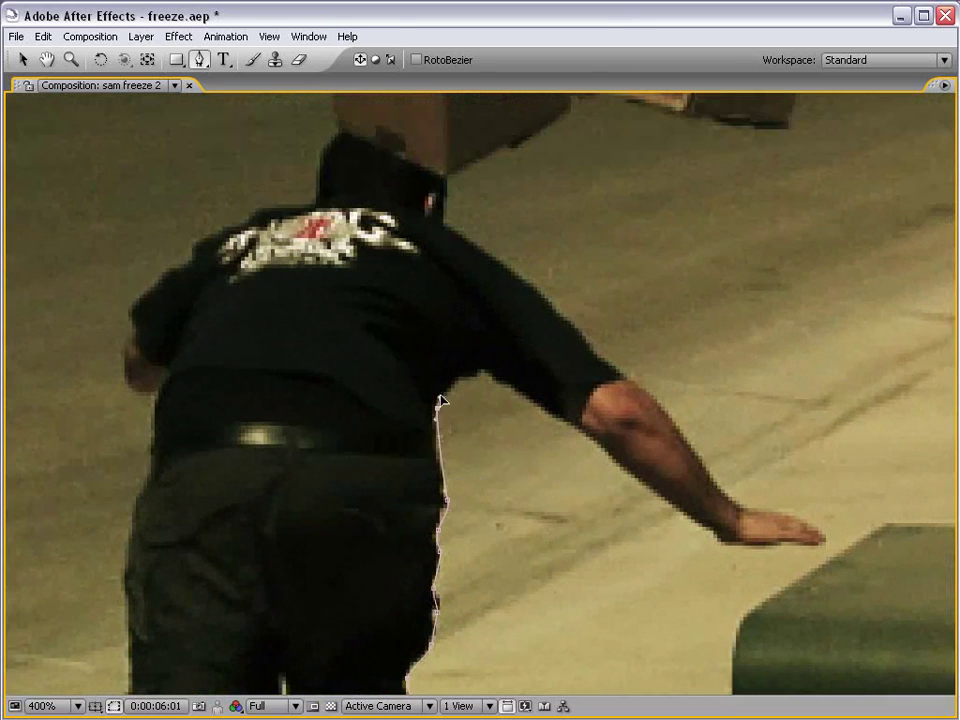
- Continue the mask around the armpit, along the underside of the outstretched arm, around the hand and back up the forearm
{"action": "left_click", "coordinate": [463, 378]}
{"action": "left_click", "coordinate": [470, 373]}
{"action": "left_click", "coordinate": [479, 371]}
{"action": "left_click", "coordinate": [487, 376]}
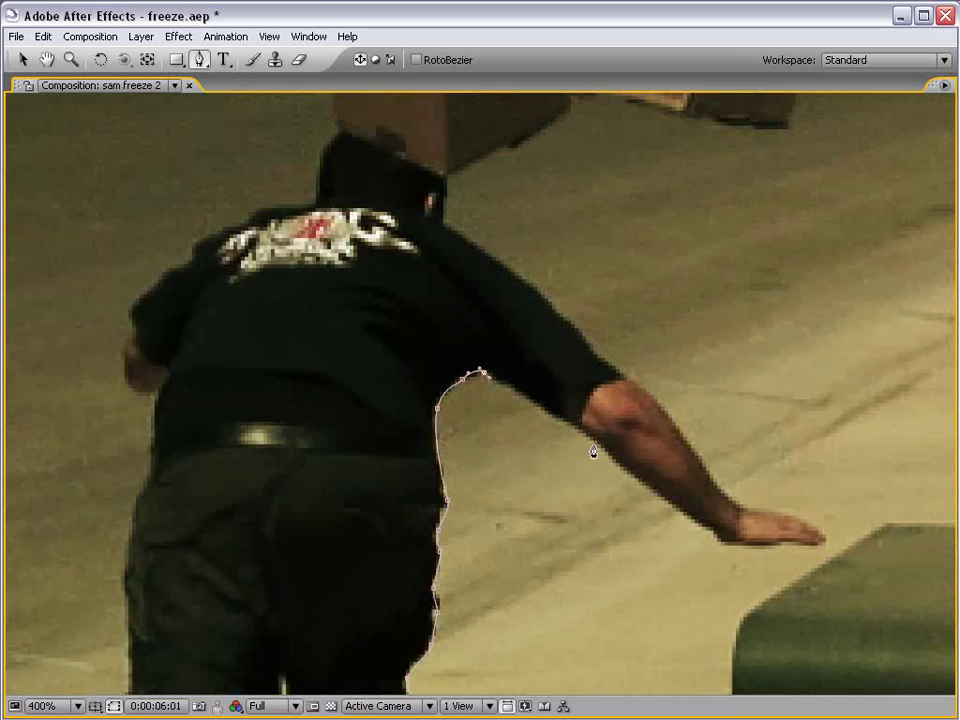
{"action": "left_click", "coordinate": [594, 444]}
{"action": "left_click", "coordinate": [681, 512]}
{"action": "left_click", "coordinate": [716, 540]}
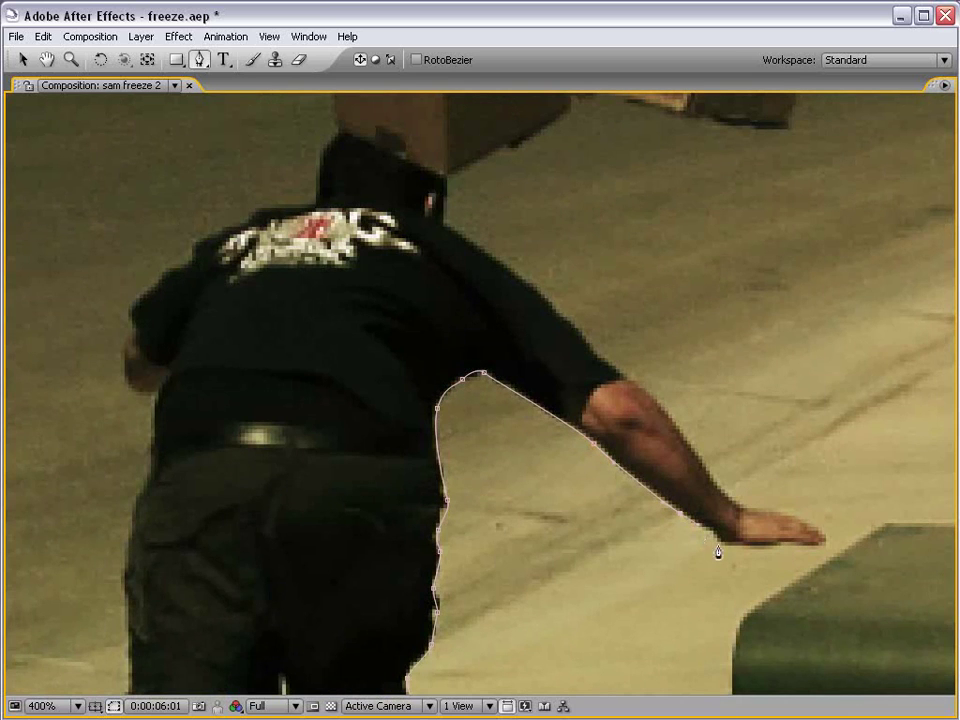
{"action": "left_click_drag", "start_coordinate": [727, 543], "coordinate": [734, 546]}
{"action": "left_click_drag", "start_coordinate": [657, 442], "coordinate": [696, 538]}
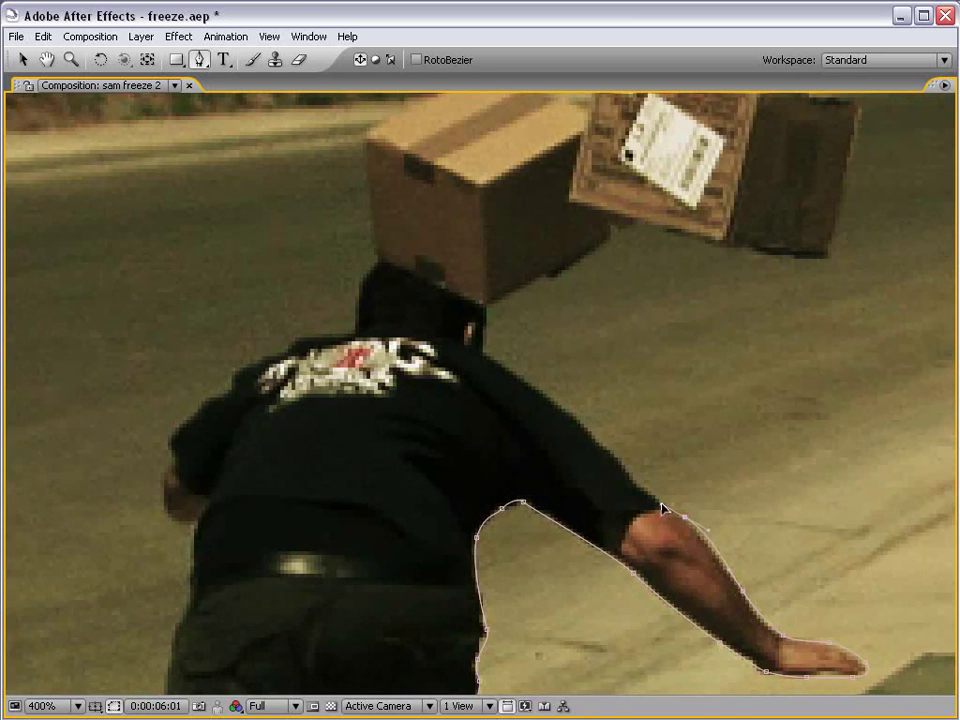
- Trace the mask along the sleeve, shoulder and neck to the lower corner of the nearer box, redoing the misplaced sleeve point
{"action": "scroll", "coordinate": [613, 605], "scroll_direction": "up", "scroll_amount": 3}
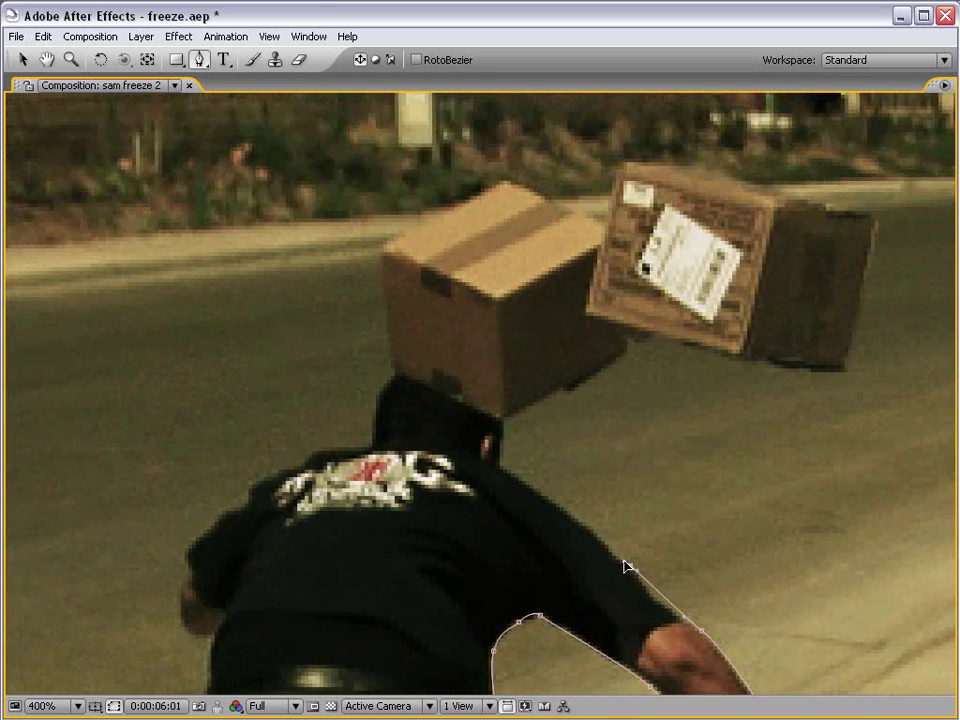
{"action": "left_click_drag", "start_coordinate": [624, 566], "coordinate": [613, 546]}
{"action": "key", "text": "ctrl+z"}
{"action": "left_click_drag", "start_coordinate": [652, 594], "coordinate": [646, 588]}
{"action": "left_click_drag", "start_coordinate": [615, 551], "coordinate": [605, 543]}
{"action": "left_click_drag", "start_coordinate": [559, 506], "coordinate": [549, 497]}
{"action": "left_click", "coordinate": [514, 478]}
{"action": "left_click", "coordinate": [504, 421]}
- Extend the mask along the lower edges of both flying boxes and up the outer side of the right box
{"action": "left_click_drag", "start_coordinate": [612, 374], "coordinate": [469, 457]}
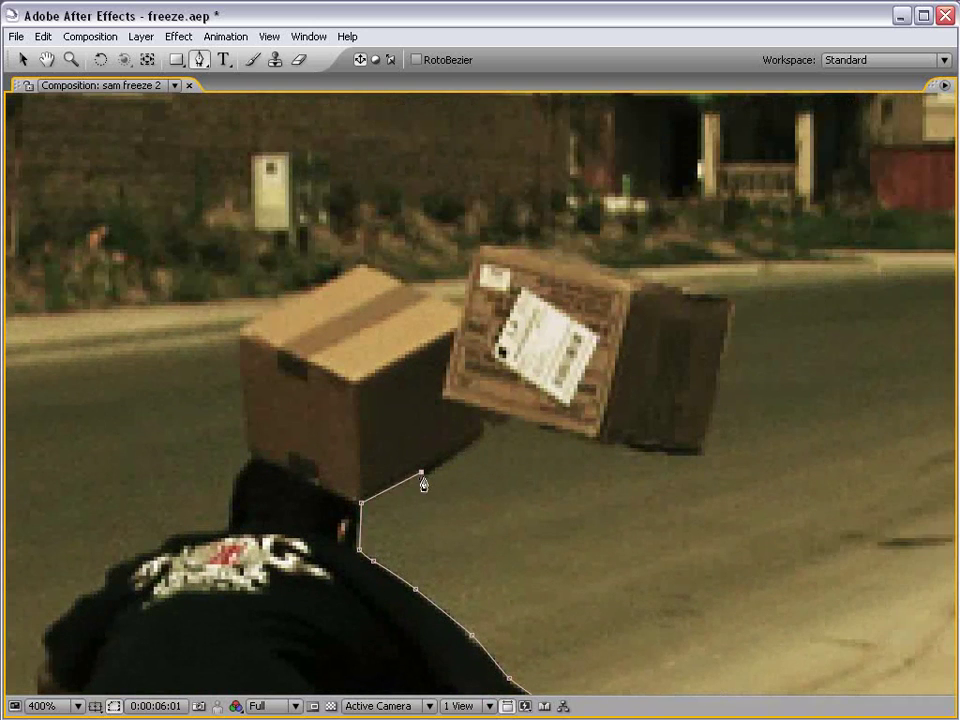
{"action": "left_click", "coordinate": [483, 437]}
{"action": "left_click", "coordinate": [510, 423]}
{"action": "left_click", "coordinate": [590, 444]}
{"action": "left_click", "coordinate": [696, 457]}
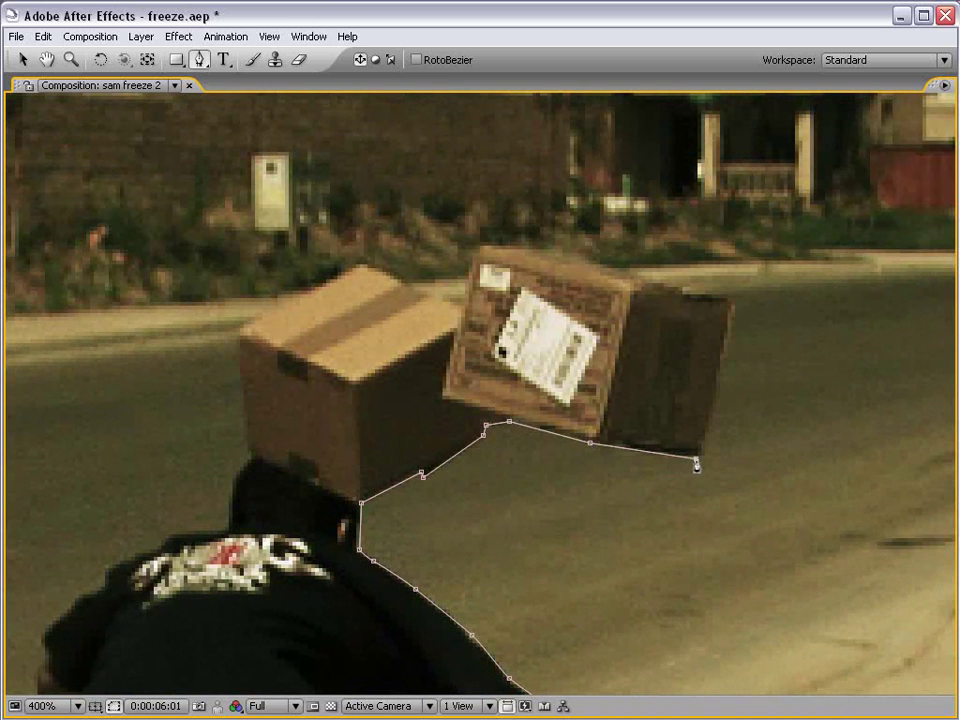
{"action": "left_click_drag", "start_coordinate": [736, 386], "coordinate": [704, 466]}
{"action": "left_click", "coordinate": [704, 381]}
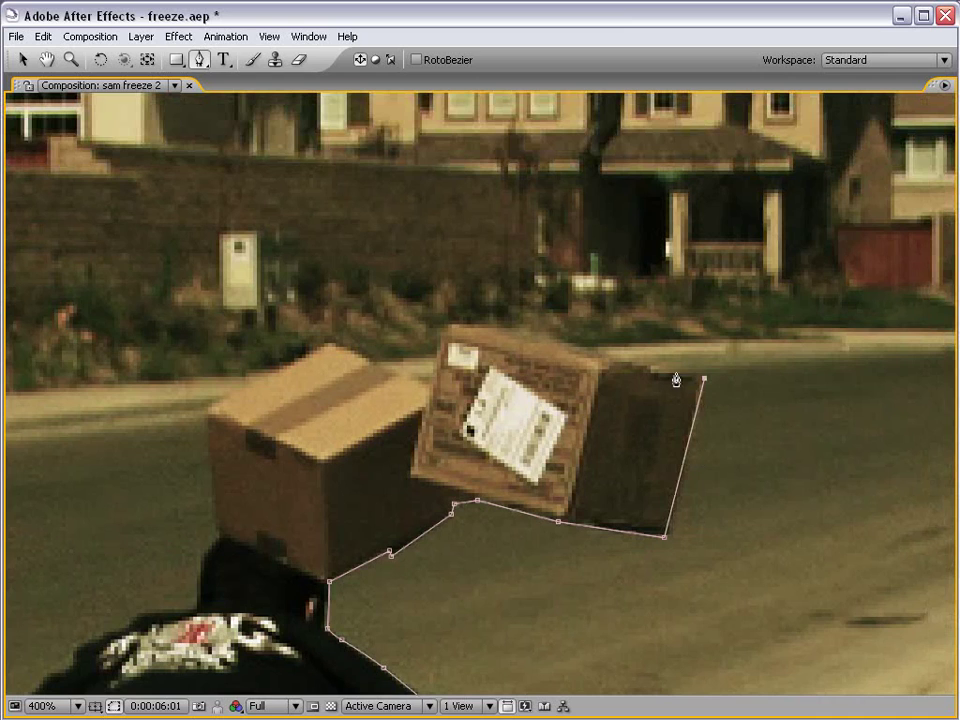
- Trace the mask across the top edges of both boxes to the left box's outer upper corner
{"action": "left_click", "coordinate": [587, 349]}
{"action": "left_click", "coordinate": [541, 336]}
{"action": "left_click", "coordinate": [447, 327]}
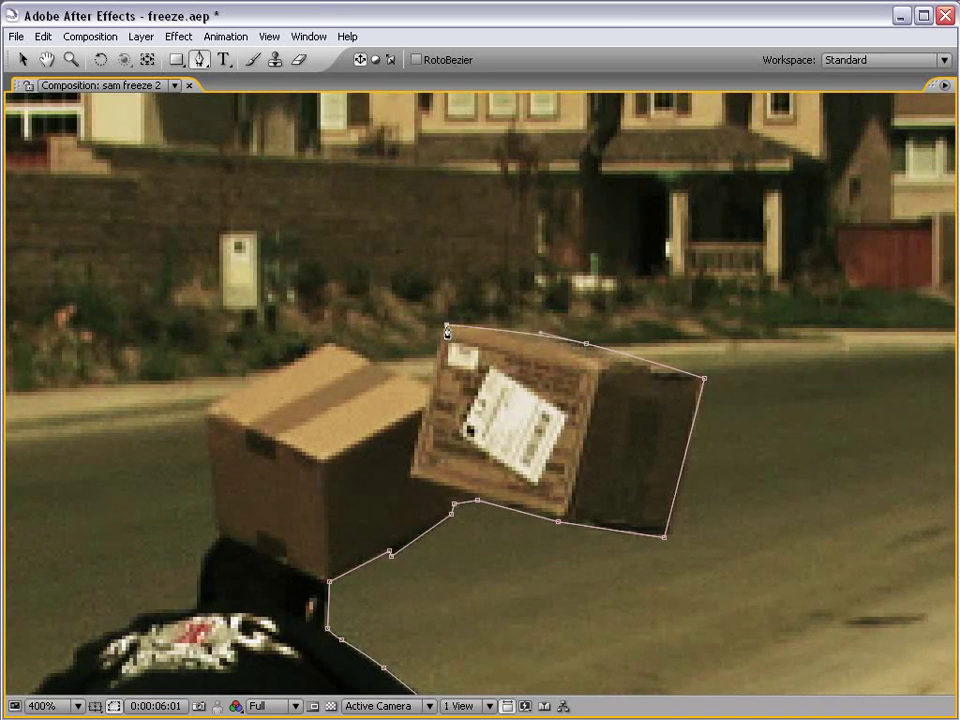
{"action": "left_click", "coordinate": [427, 384]}
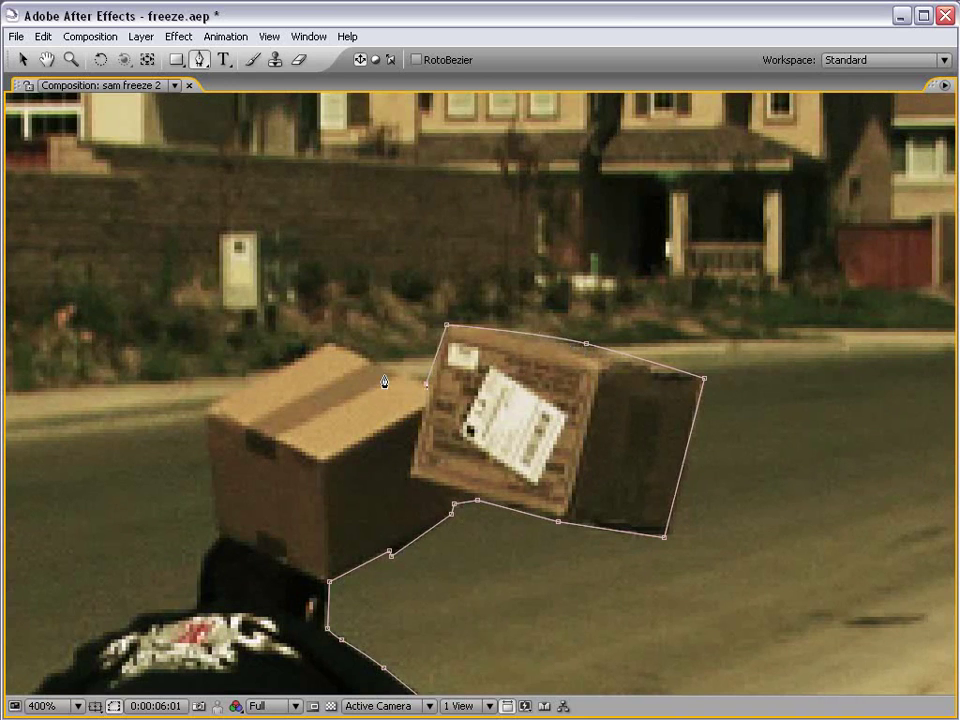
{"action": "left_click", "coordinate": [331, 344]}
{"action": "left_click_drag", "start_coordinate": [282, 416], "coordinate": [424, 408]}
{"action": "left_click", "coordinate": [349, 398]}
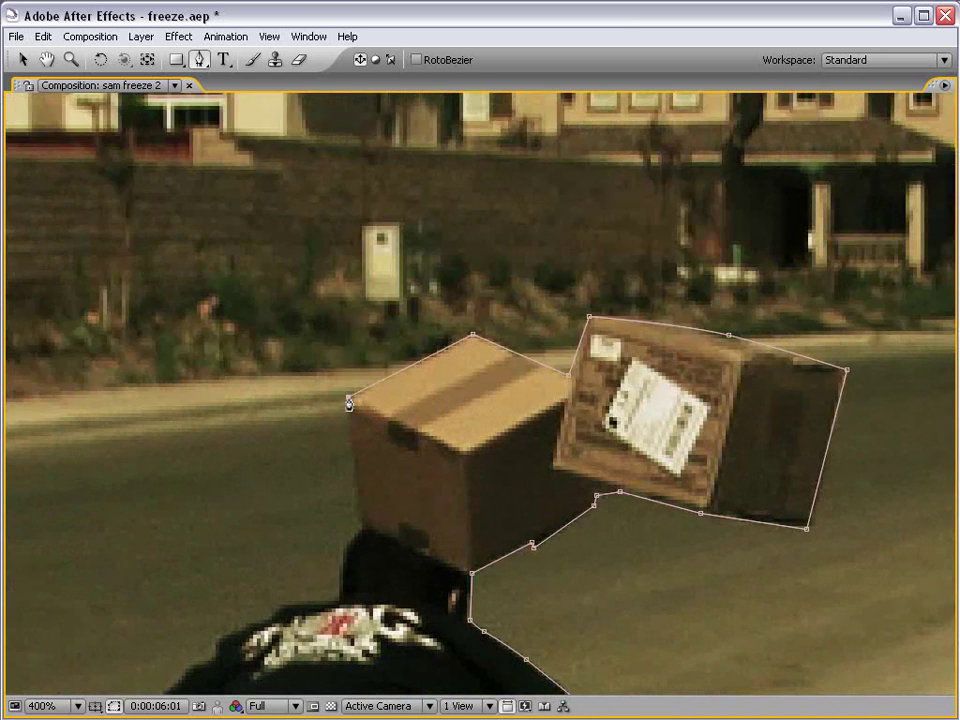
- Continue the mask down the left box's side, past the head and onto the man's left shoulder
{"action": "left_click_drag", "start_coordinate": [410, 490], "coordinate": [465, 426]}
{"action": "left_click", "coordinate": [421, 456]}
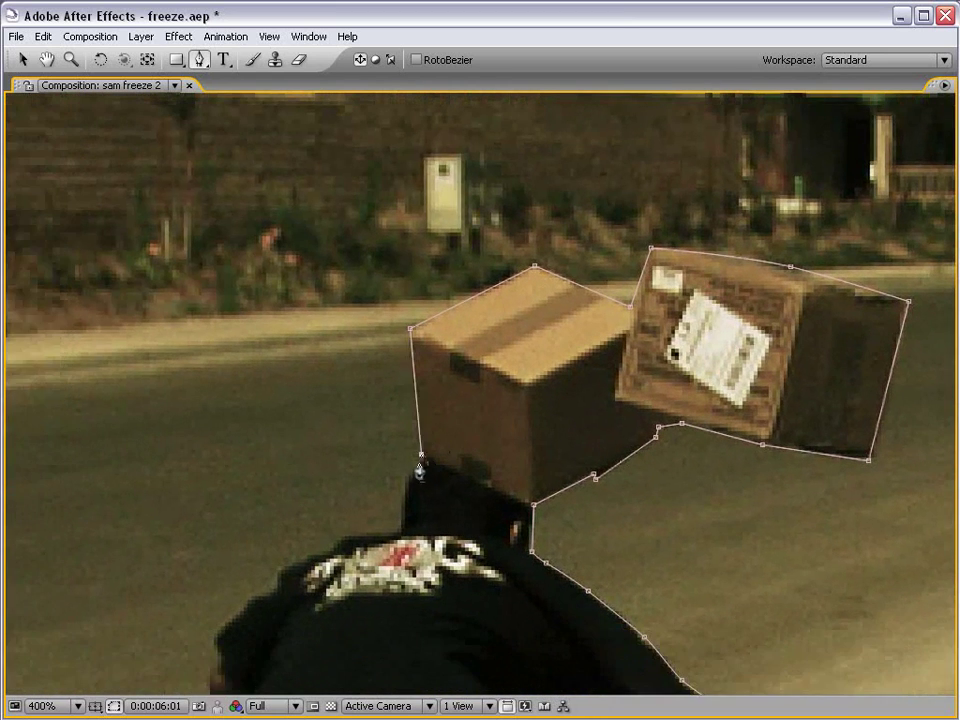
{"action": "left_click_drag", "start_coordinate": [402, 499], "coordinate": [570, 334]}
{"action": "left_click_drag", "start_coordinate": [480, 318], "coordinate": [468, 326]}
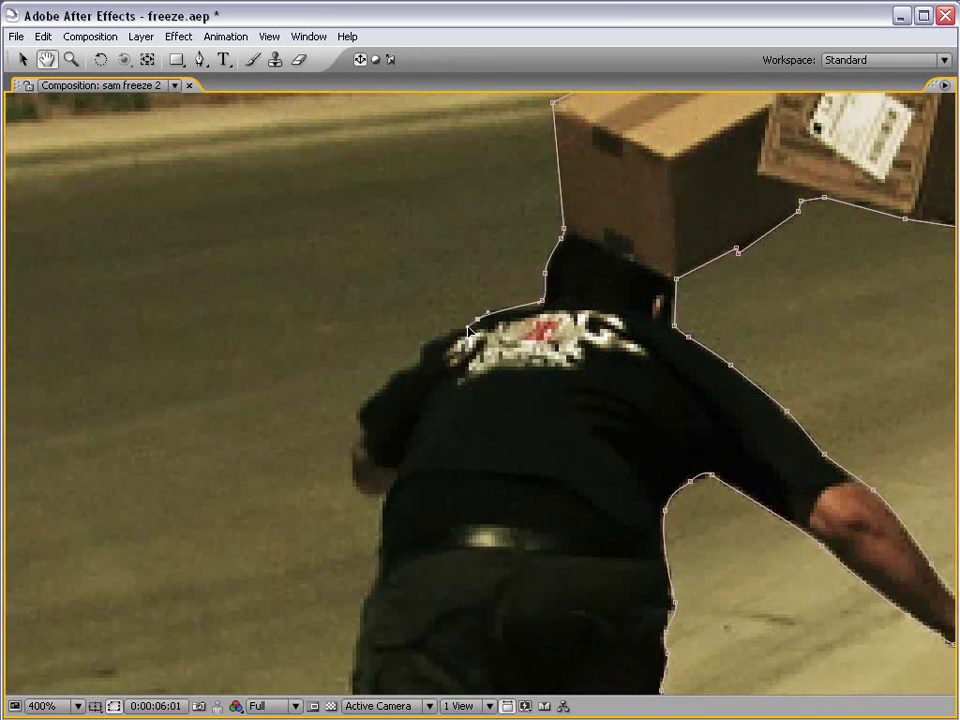
- Run the mask loosely around the man's left arm and leg, and close it below the frame at its starting point
{"action": "key", "text": "comma"}
{"action": "left_click_drag", "start_coordinate": [535, 414], "coordinate": [538, 378]}
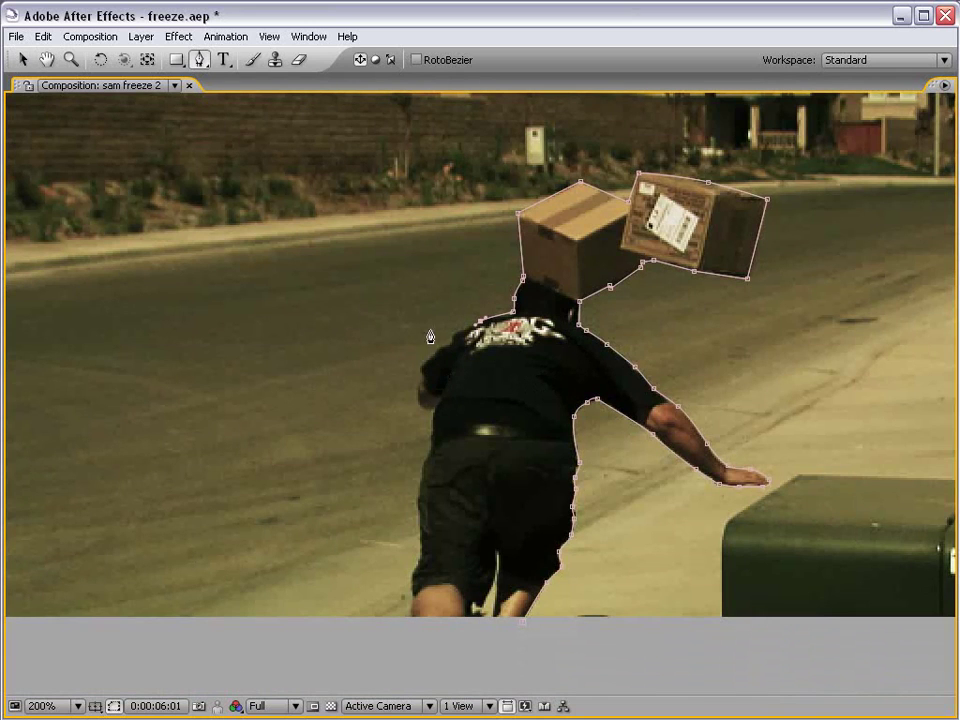
{"action": "left_click_drag", "start_coordinate": [419, 364], "coordinate": [407, 394]}
{"action": "left_click", "coordinate": [406, 473]}
{"action": "left_click", "coordinate": [370, 569]}
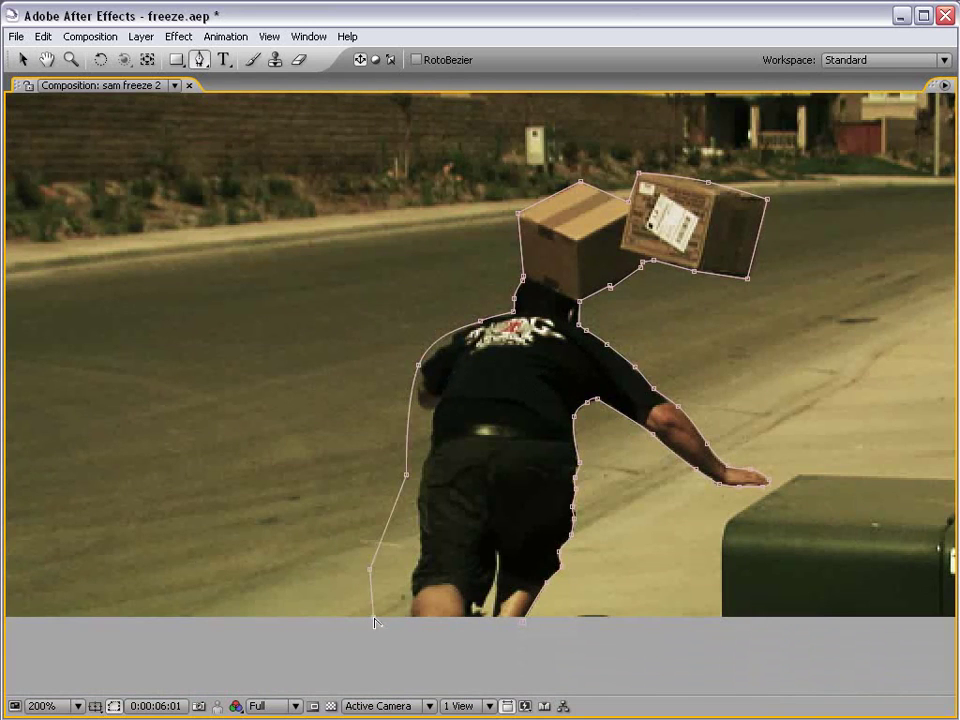
{"action": "left_click", "coordinate": [522, 625]}
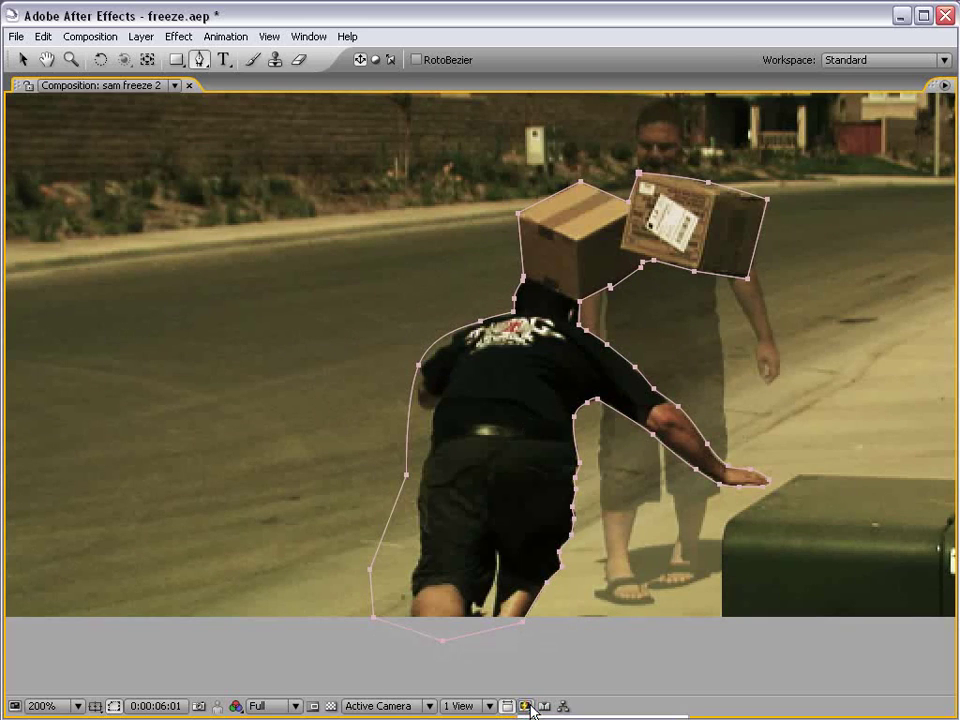
- Restore the full panel layout and set Fast Previews to Off
{"action": "key", "text": "grave"}
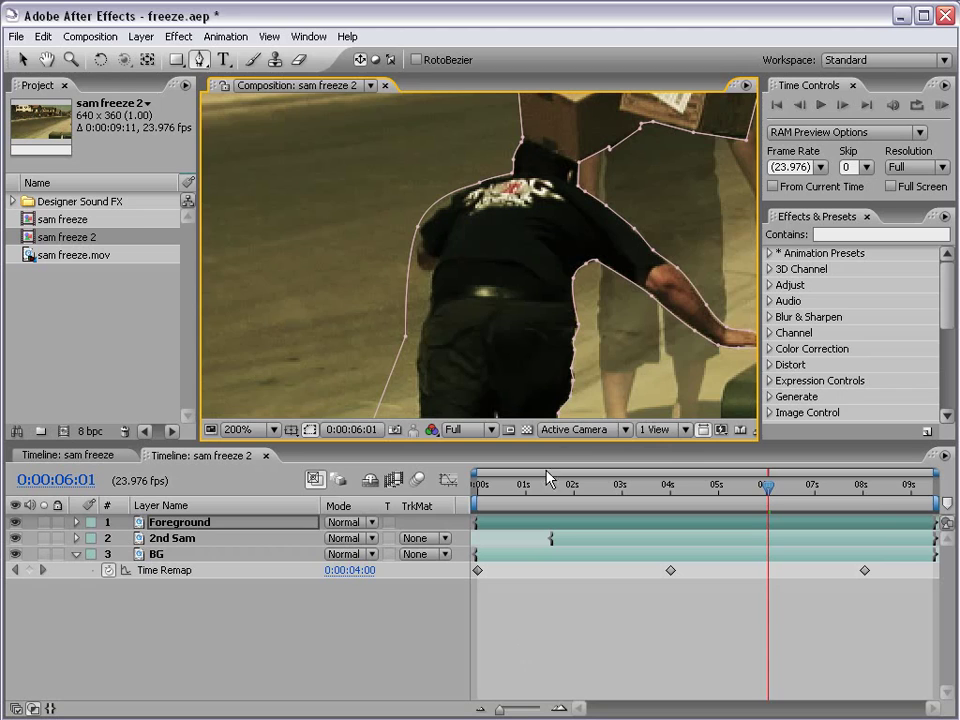
{"action": "left_click", "coordinate": [721, 429]}
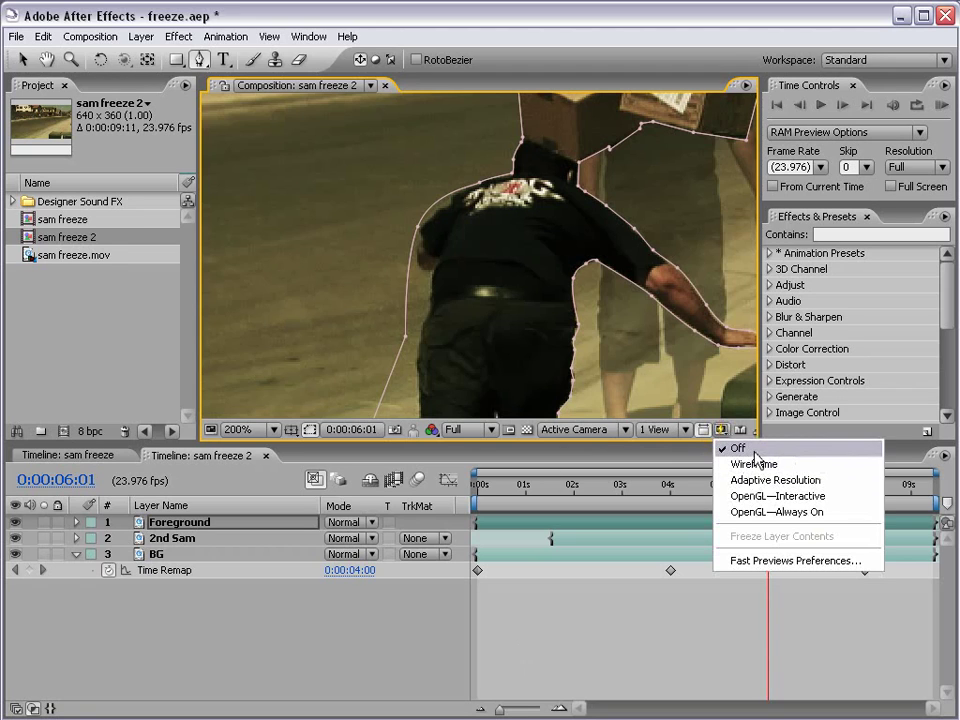
{"action": "left_click", "coordinate": [745, 450]}
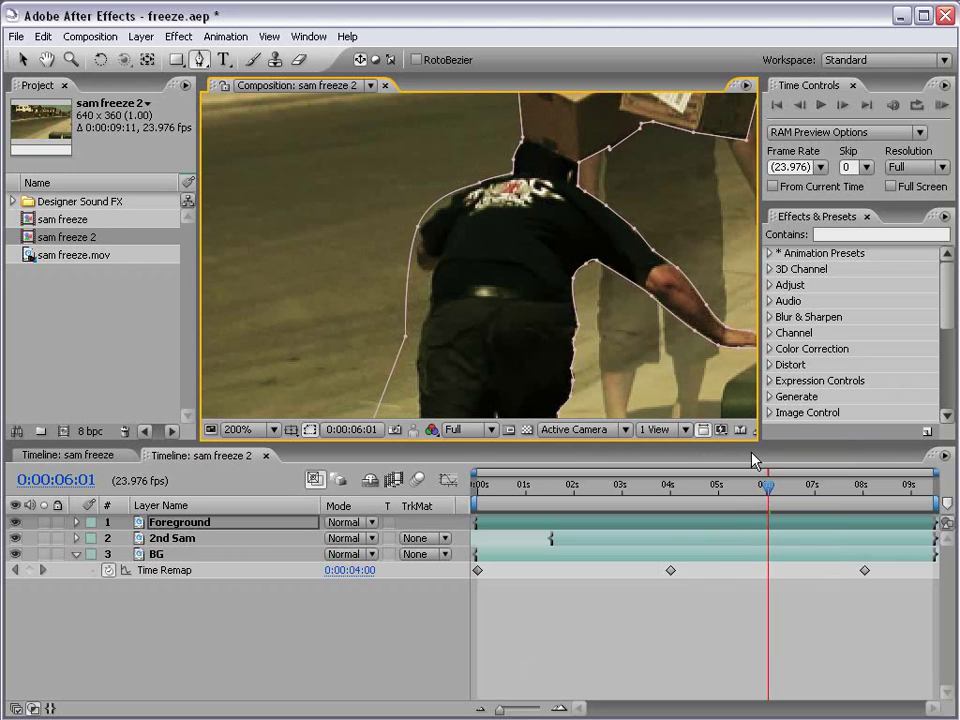
- Solo the Foreground layer to inspect its cutout, solo BG for comparison, and show all layers again
{"action": "scroll", "coordinate": [668, 388], "scroll_direction": "down", "scroll_amount": 2}
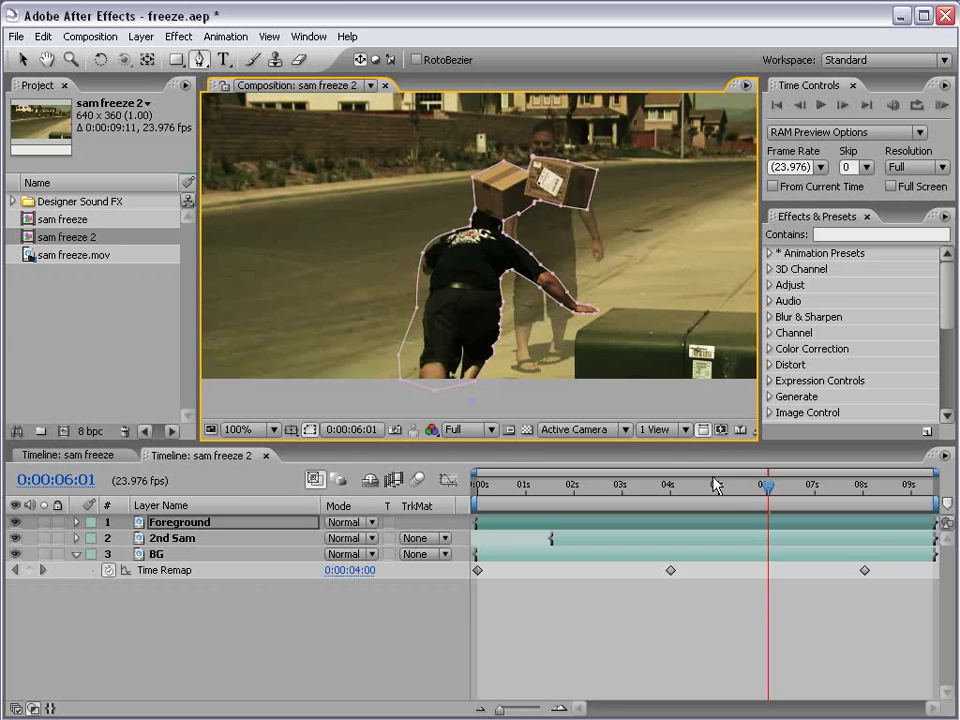
{"action": "left_click", "coordinate": [719, 430]}
{"action": "left_click", "coordinate": [731, 455]}
{"action": "left_click", "coordinate": [239, 520]}
{"action": "left_click", "coordinate": [44, 522]}
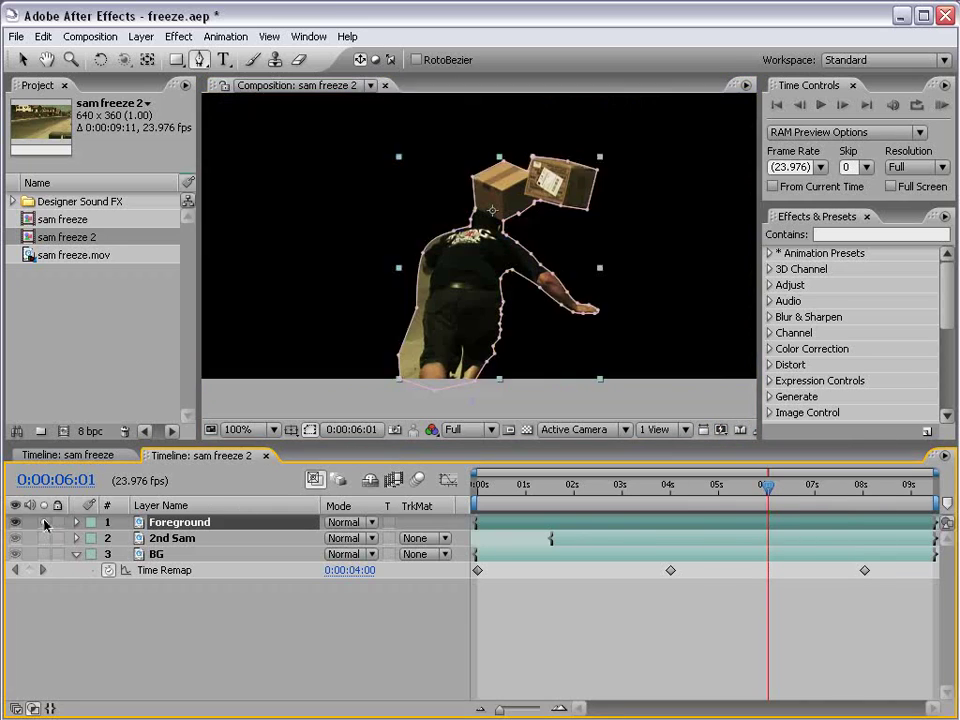
{"action": "left_click", "coordinate": [488, 596]}
{"action": "key", "text": "h"}
{"action": "left_click_drag", "start_coordinate": [496, 226], "coordinate": [489, 257]}
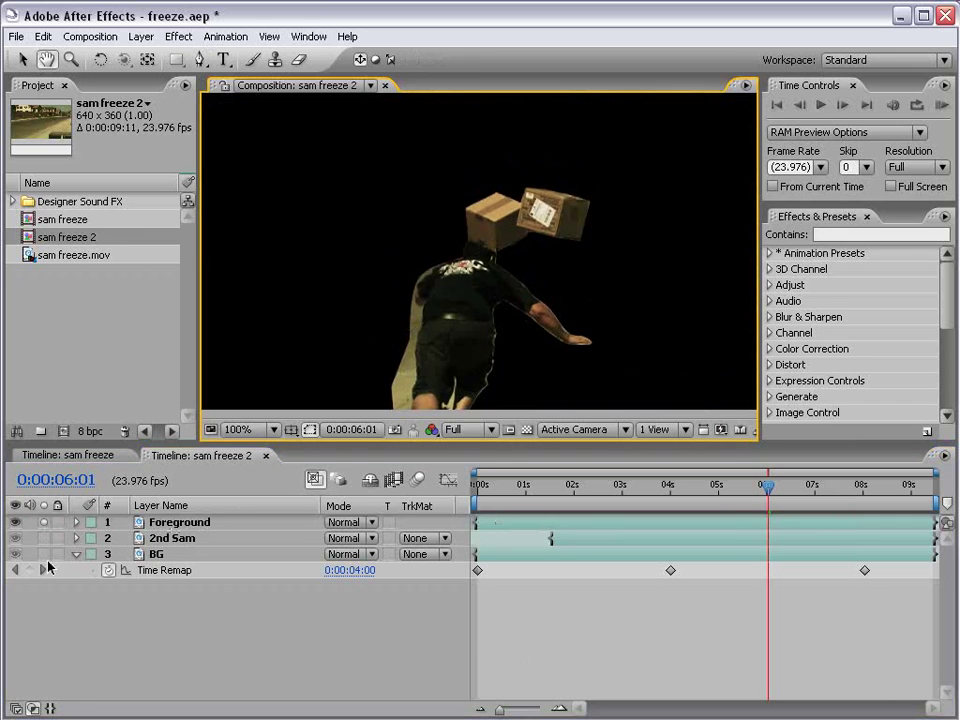
{"action": "left_click", "coordinate": [44, 555]}
{"action": "key", "text": "g"}
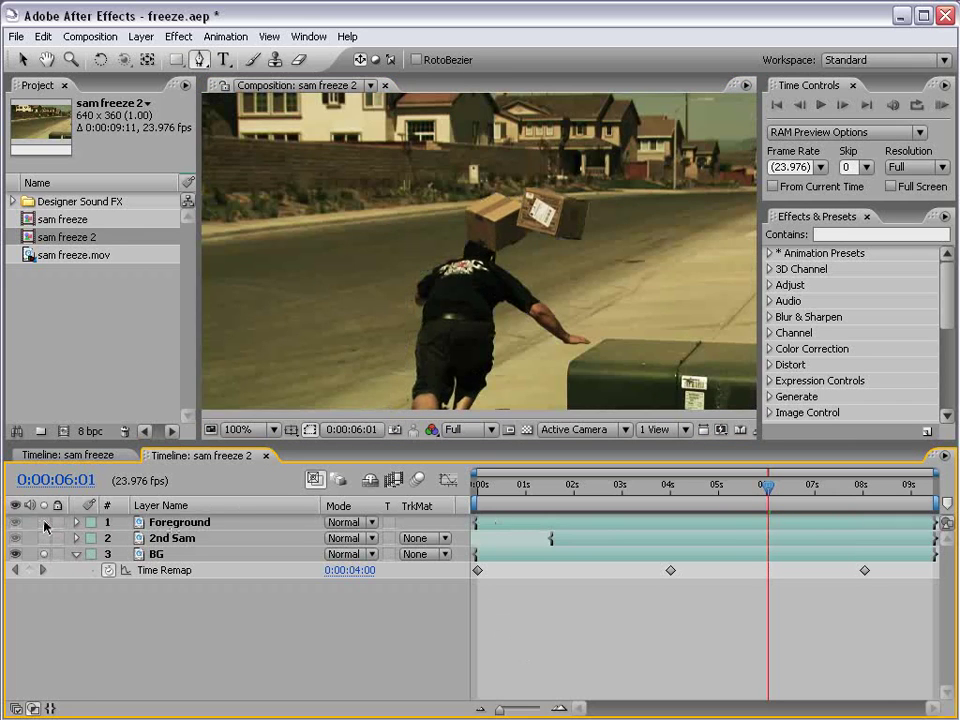
{"action": "left_click", "coordinate": [44, 554]}
{"action": "left_click", "coordinate": [44, 522]}
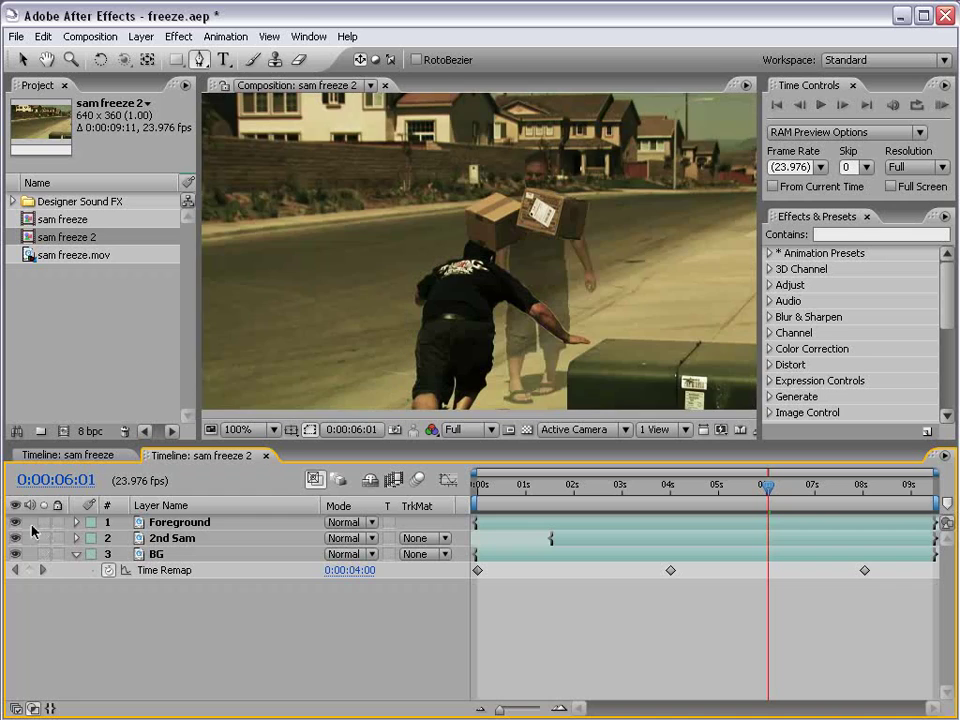
- Reveal the Foreground layer's masks and delete the stray Mask 2
{"action": "left_click", "coordinate": [44, 522]}
{"action": "key", "text": "h"}
{"action": "scroll", "coordinate": [489, 332], "scroll_direction": "up", "scroll_amount": 1}
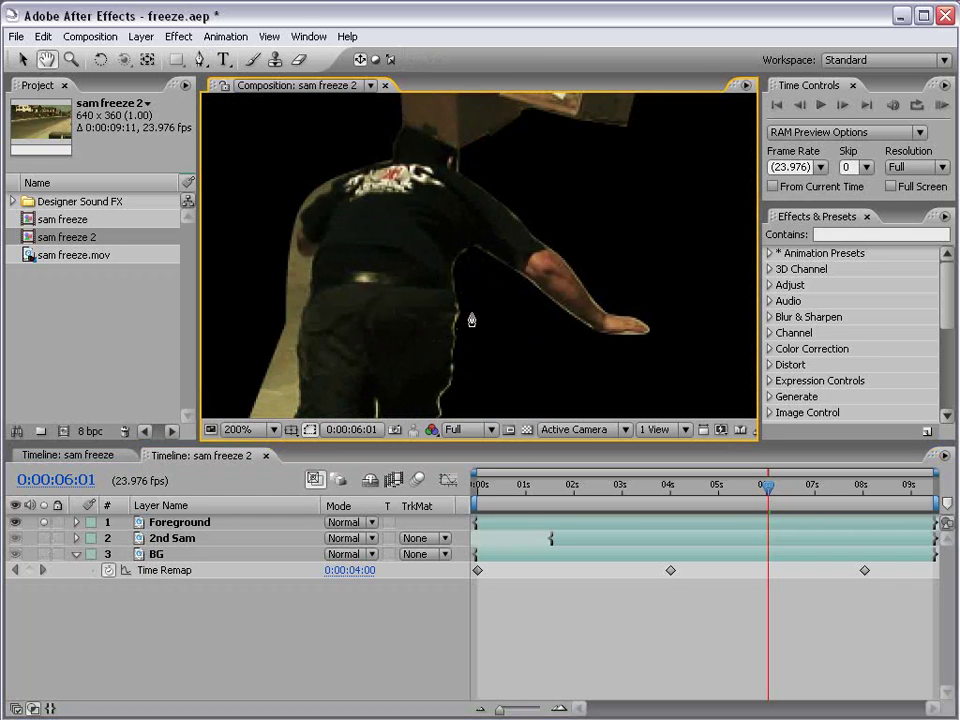
{"action": "left_click", "coordinate": [214, 522]}
{"action": "key", "text": "g"}
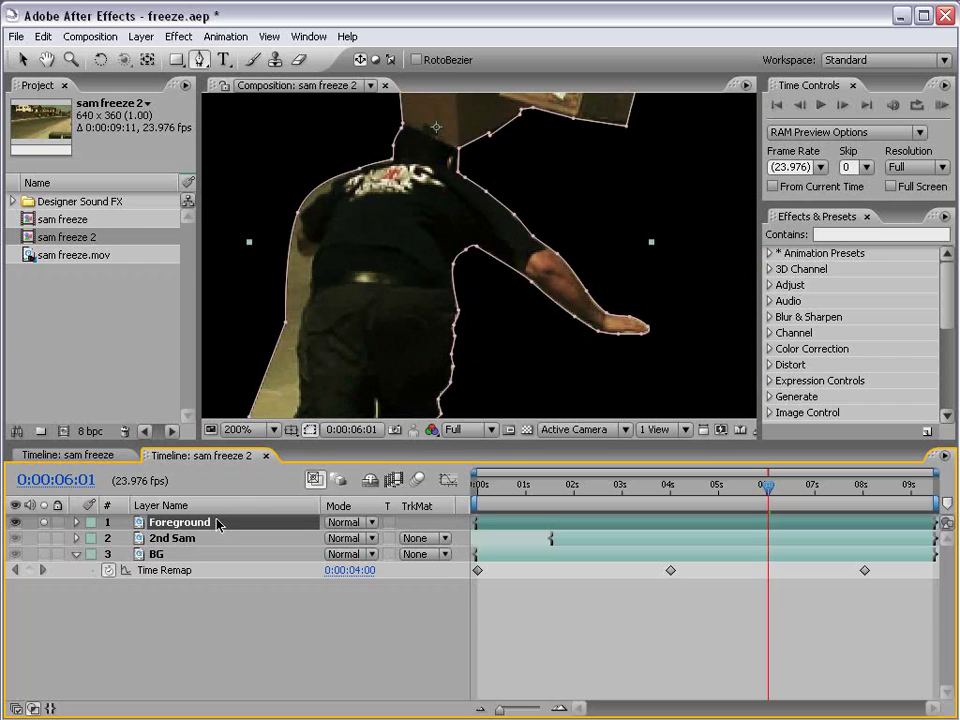
{"action": "key", "text": "m"}
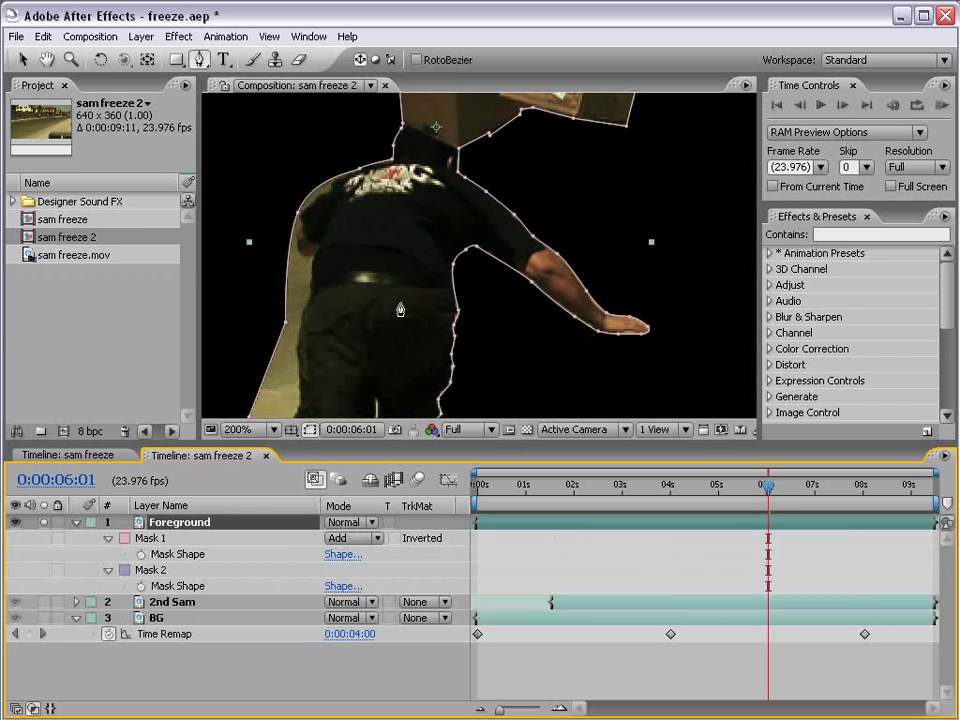
{"action": "scroll", "coordinate": [400, 310], "scroll_direction": "down", "scroll_amount": 1}
{"action": "key", "text": "h"}
{"action": "left_click", "coordinate": [167, 541]}
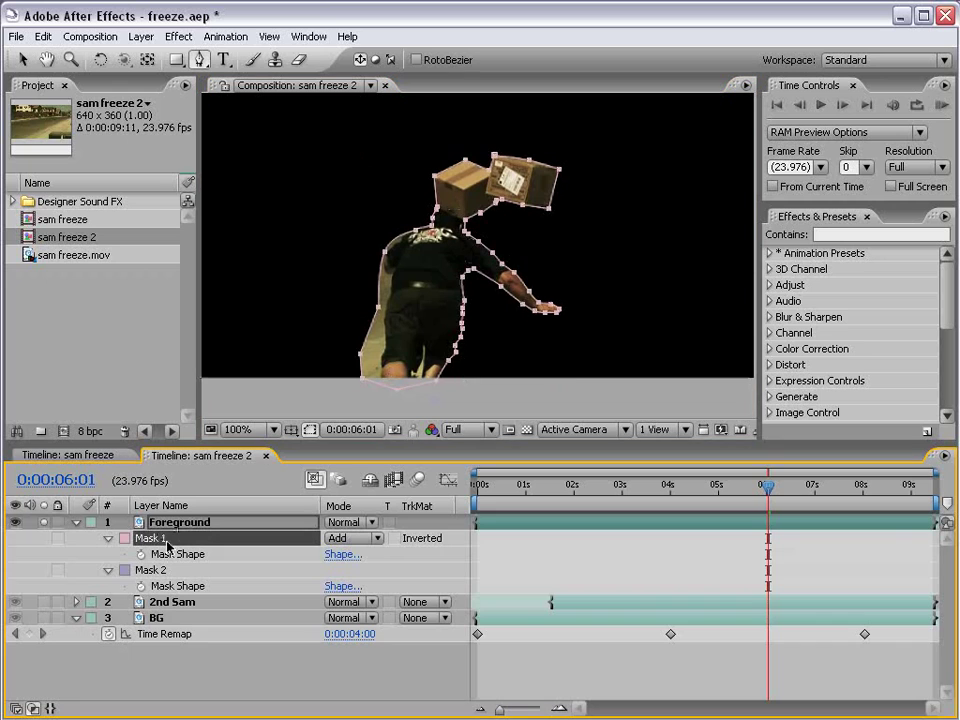
{"action": "left_click", "coordinate": [160, 572]}
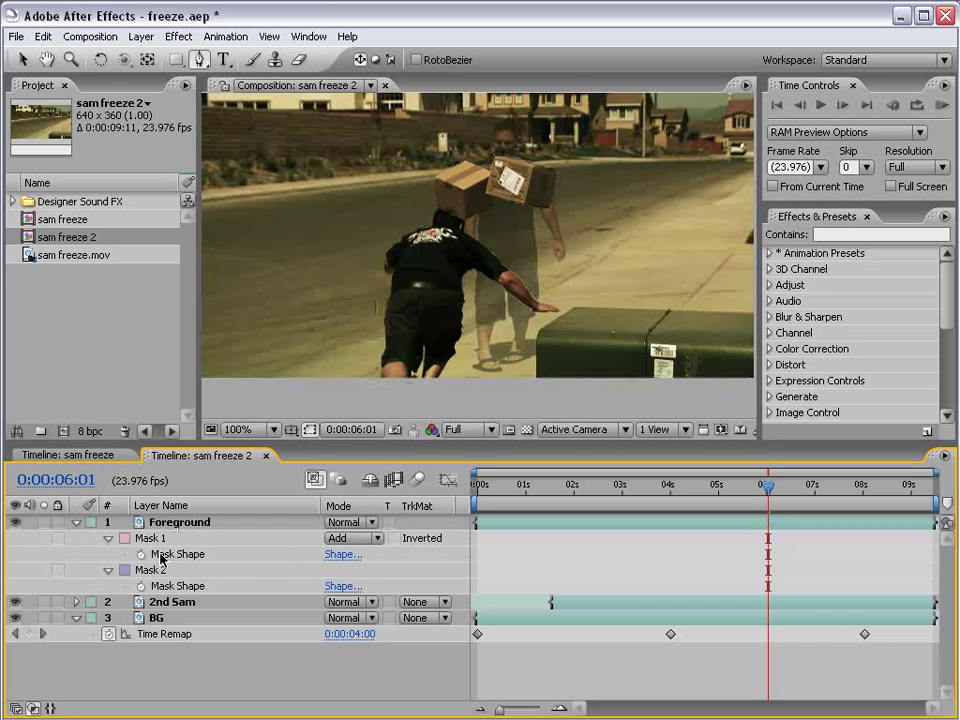
{"action": "key", "text": "Delete"}
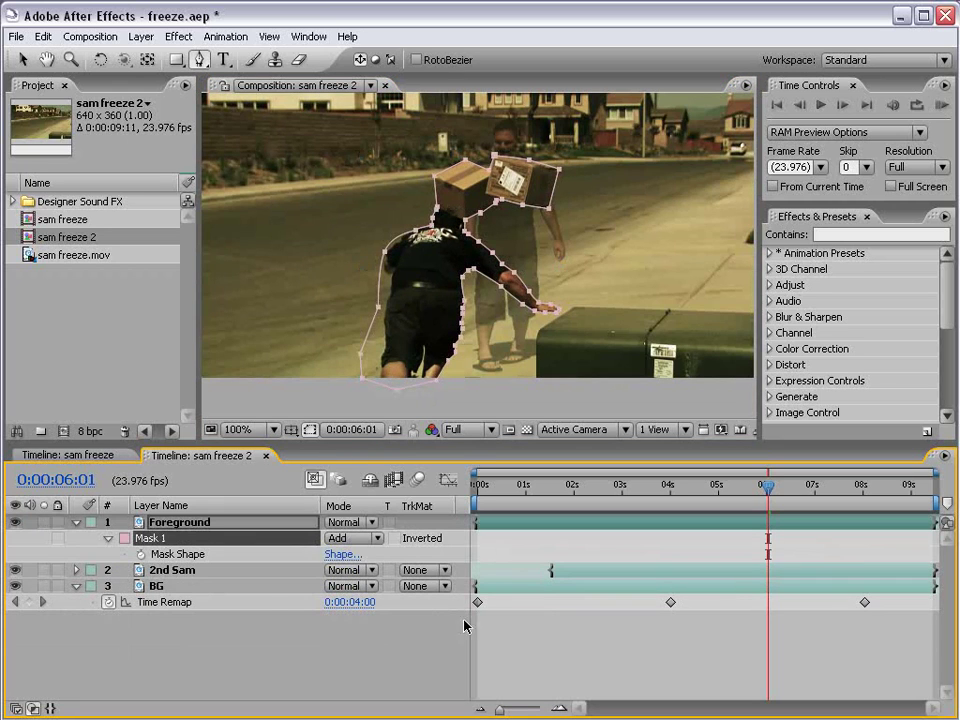
- Solo the Foreground layer and set Mask 1's Mask Expansion to -0.5 pixels
{"action": "key", "text": "m"}
{"action": "key", "text": "m"}
{"action": "key", "text": "m"}
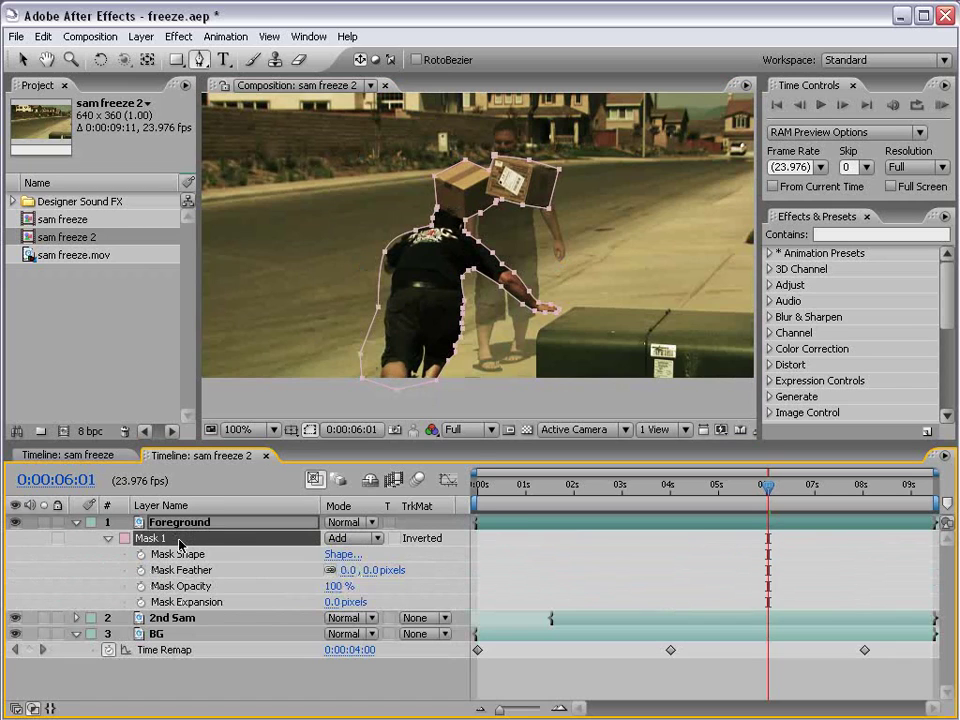
{"action": "left_click", "coordinate": [331, 602]}
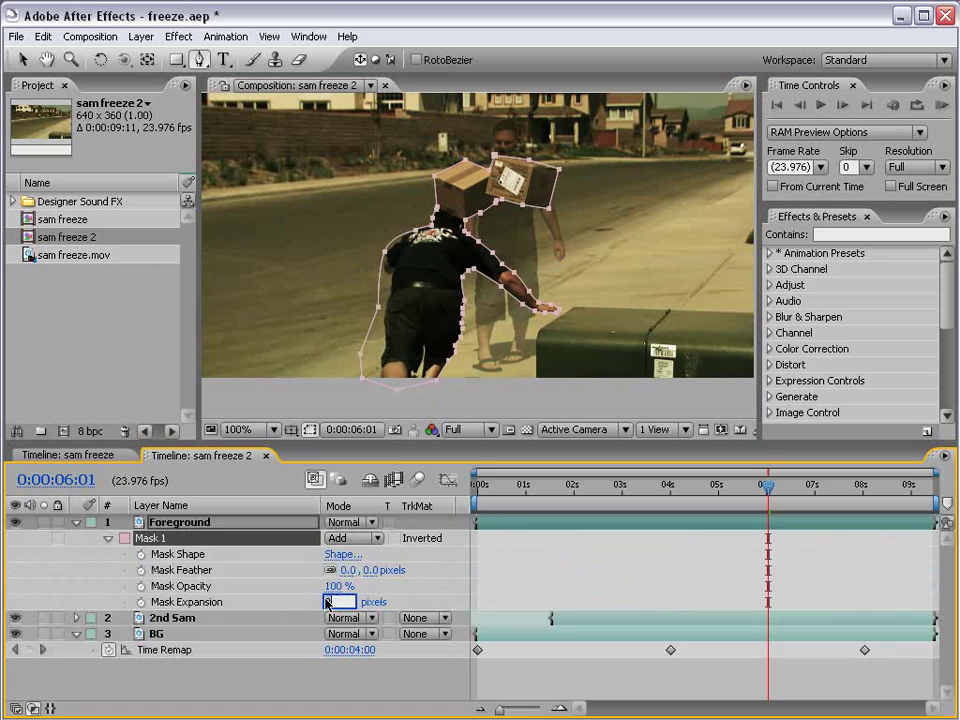
{"action": "left_click", "coordinate": [43, 522]}
{"action": "mouse_move", "coordinate": [343, 604]}
{"action": "left_mouse_down"}
{"action": "mouse_move", "coordinate": [364, 604]}
{"action": "mouse_move", "coordinate": [343, 604]}
{"action": "left_mouse_up"}
{"action": "left_click", "coordinate": [340, 604]}
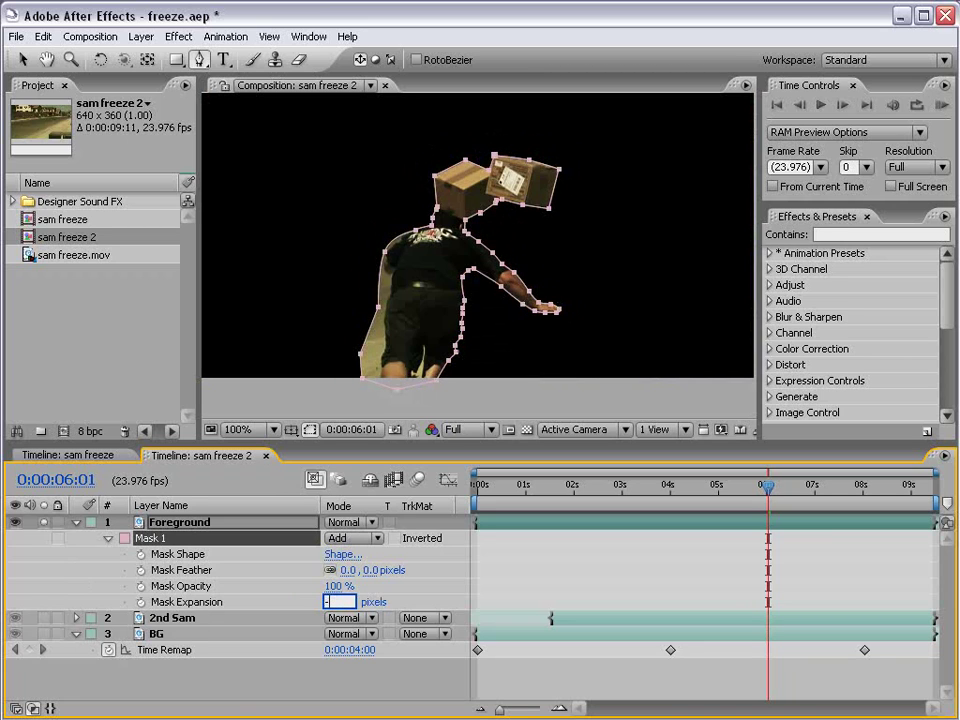
{"action": "type", "text": "-0.5"}
{"action": "key", "text": "Return"}
{"action": "left_click", "coordinate": [402, 558]}
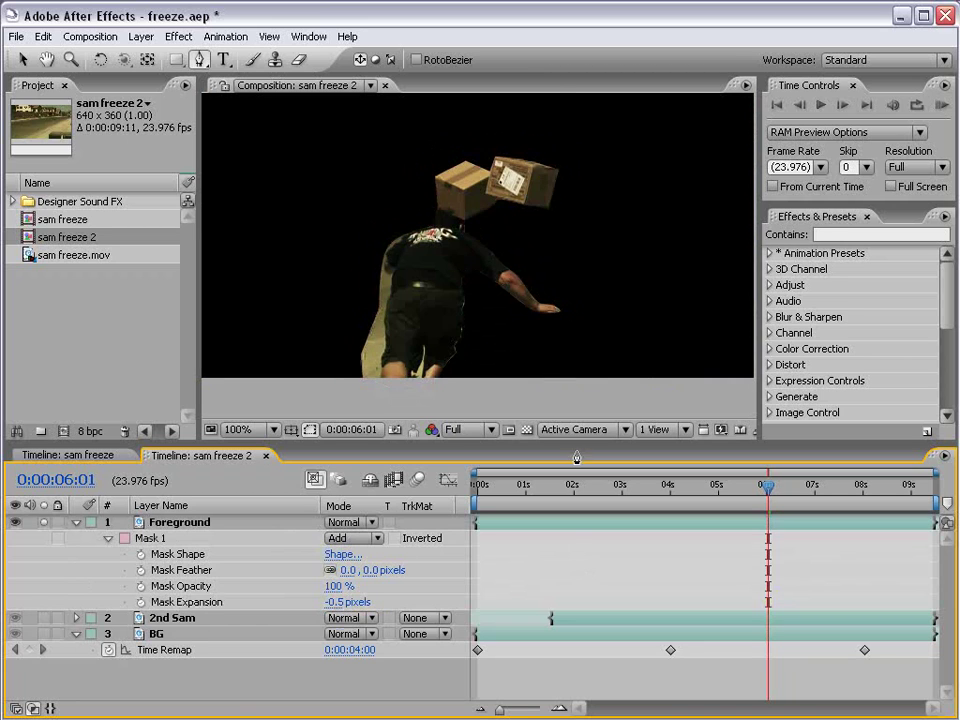
- Nudge the mask point on the upper edge of the man's outstretched sleeve slightly inward to tighten the cutout
{"action": "key", "text": "."}
{"action": "key", "text": "space"}
{"action": "left_click_drag", "start_coordinate": [538, 328], "coordinate": [519, 294]}
{"action": "left_click", "coordinate": [619, 522]}
{"action": "key", "text": "g"}
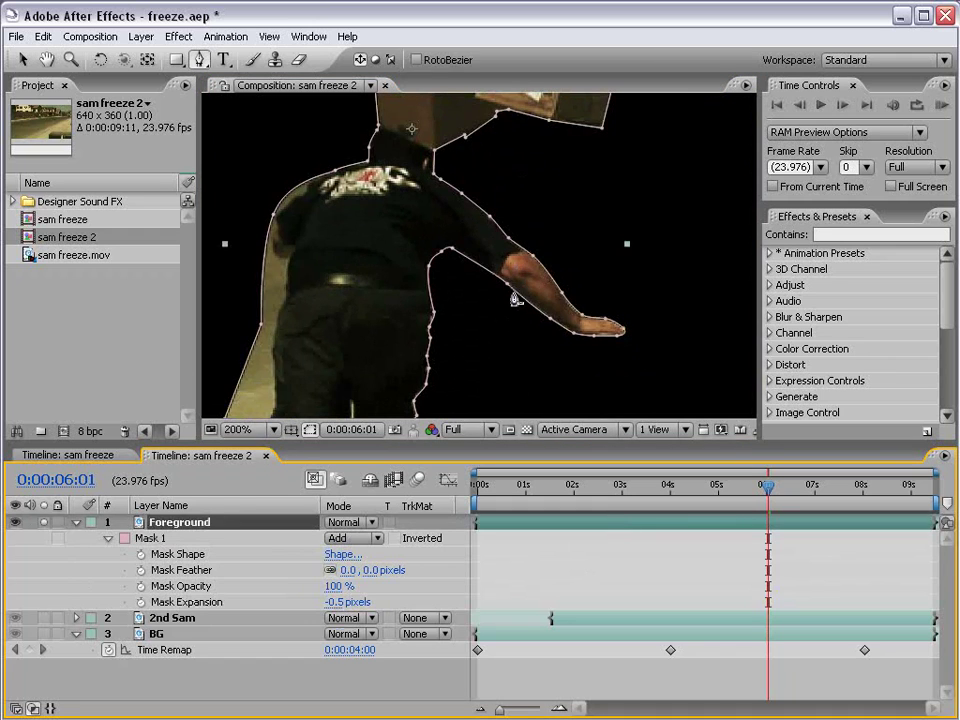
{"action": "key", "text": "v"}
{"action": "left_click", "coordinate": [587, 543]}
{"action": "key", "text": "space"}
{"action": "scroll", "coordinate": [536, 318], "scroll_direction": "up", "scroll_amount": 2}
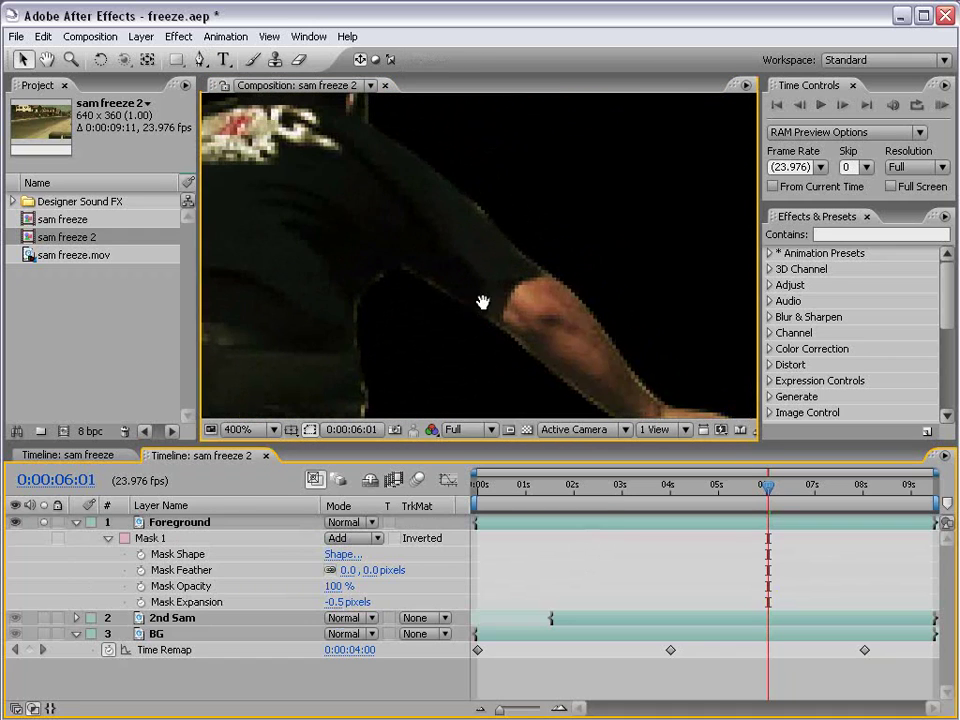
{"action": "left_click", "coordinate": [623, 530]}
{"action": "left_click", "coordinate": [483, 212]}
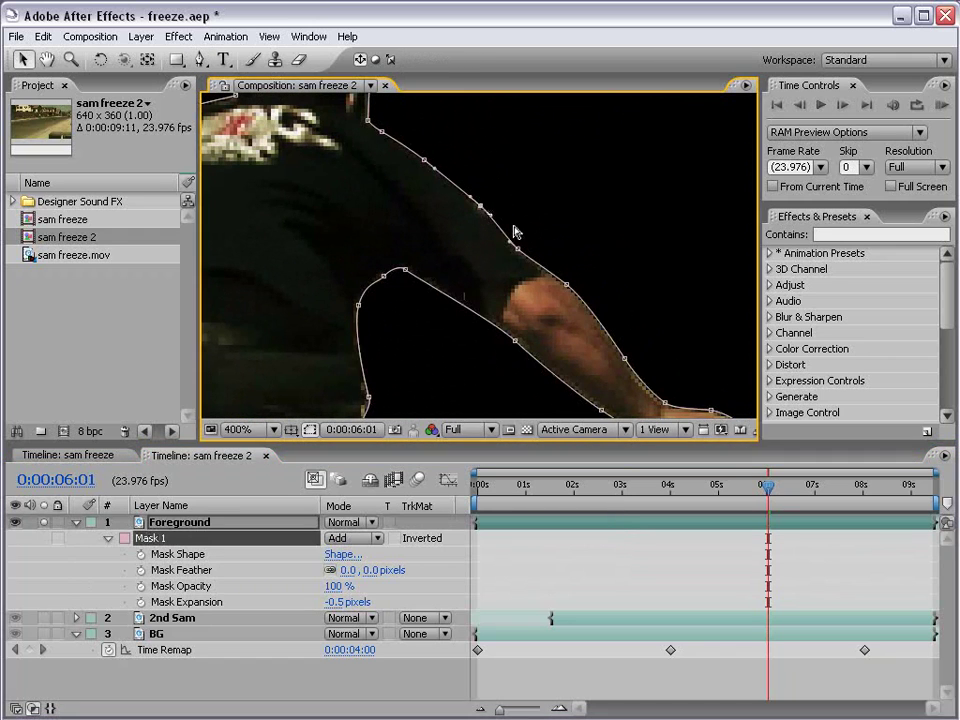
{"action": "key", "text": "Left"}
{"action": "key", "text": "Left"}
{"action": "left_click", "coordinate": [535, 557]}
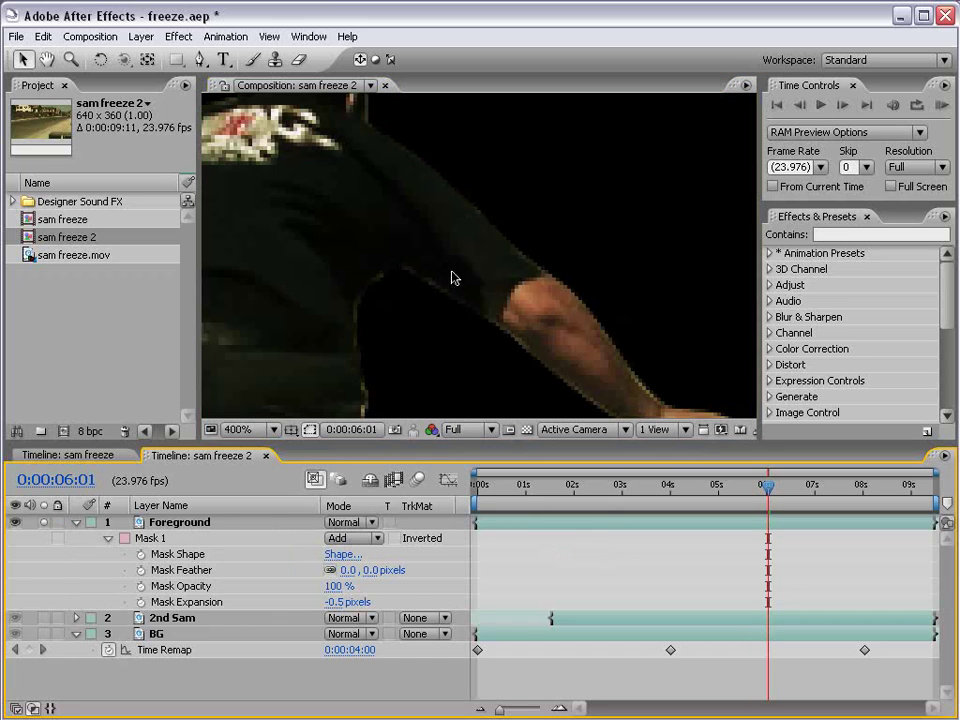
- Turn off solo on the Foreground layer and collapse the Foreground and BG properties
{"action": "scroll", "coordinate": [432, 205], "scroll_direction": "down", "scroll_amount": 2}
{"action": "key", "text": "h"}
{"action": "left_click_drag", "start_coordinate": [437, 304], "coordinate": [443, 310]}
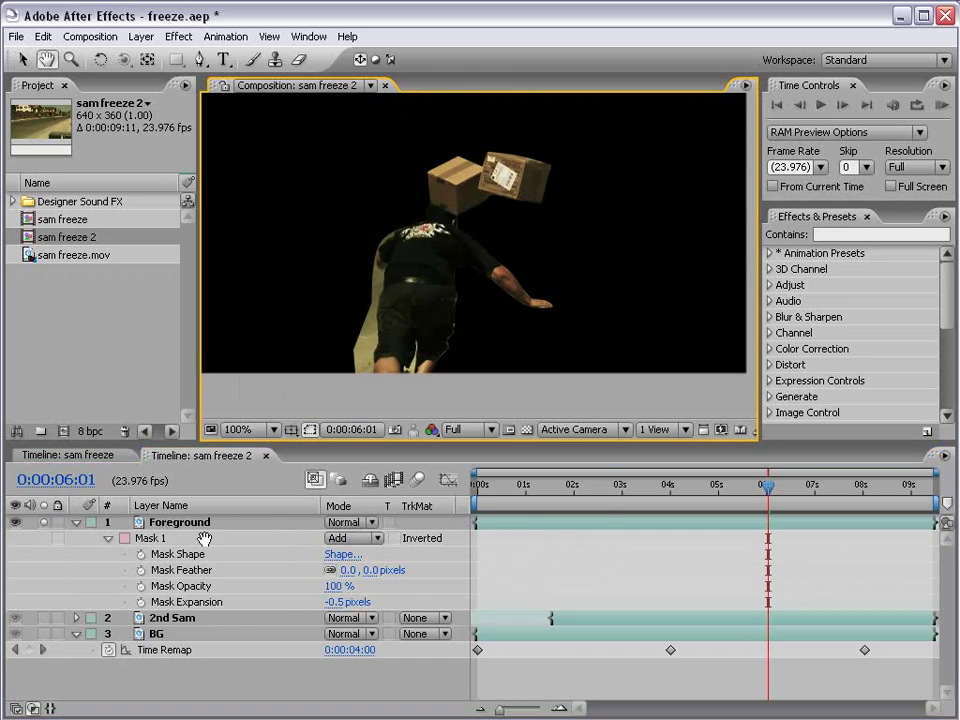
{"action": "key", "text": "v"}
{"action": "left_click", "coordinate": [44, 522]}
{"action": "left_click", "coordinate": [76, 522]}
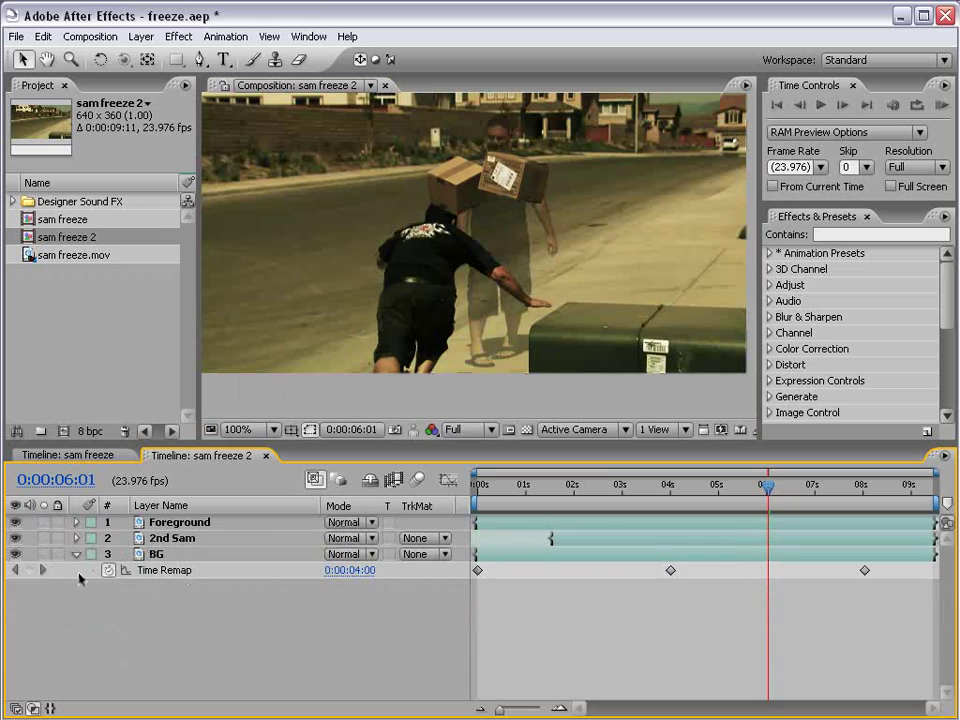
{"action": "left_click", "coordinate": [76, 554]}
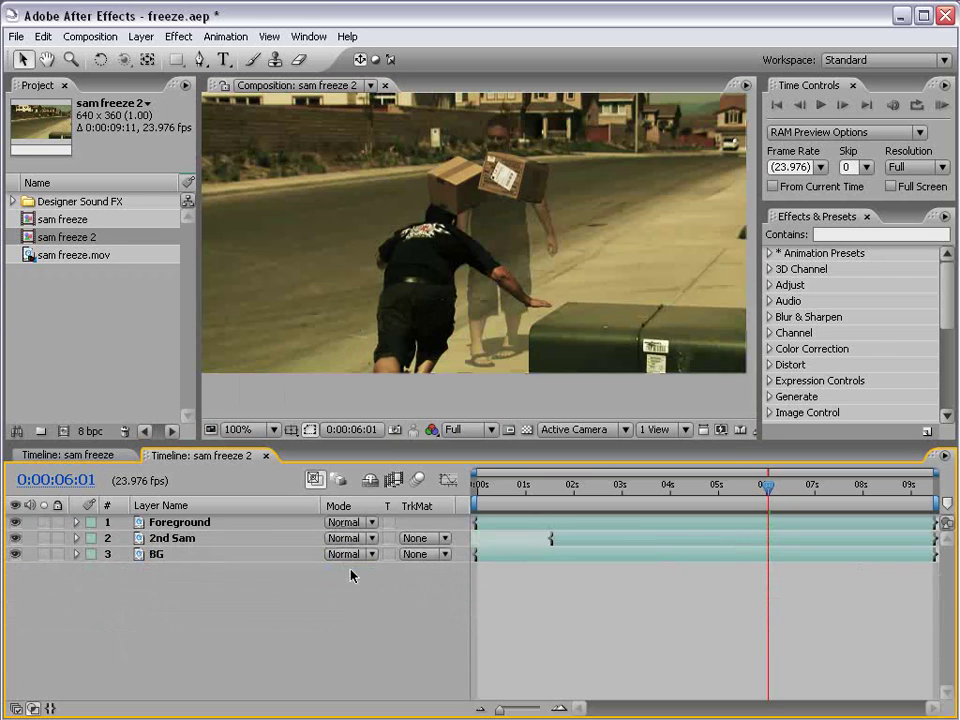
- Reveal BG's Time Remap keyframes and trim the Foreground layer's start to the freeze keyframe at 0:00:04:00
{"action": "left_click_drag", "start_coordinate": [540, 486], "coordinate": [668, 497]}
{"action": "left_click", "coordinate": [588, 555]}
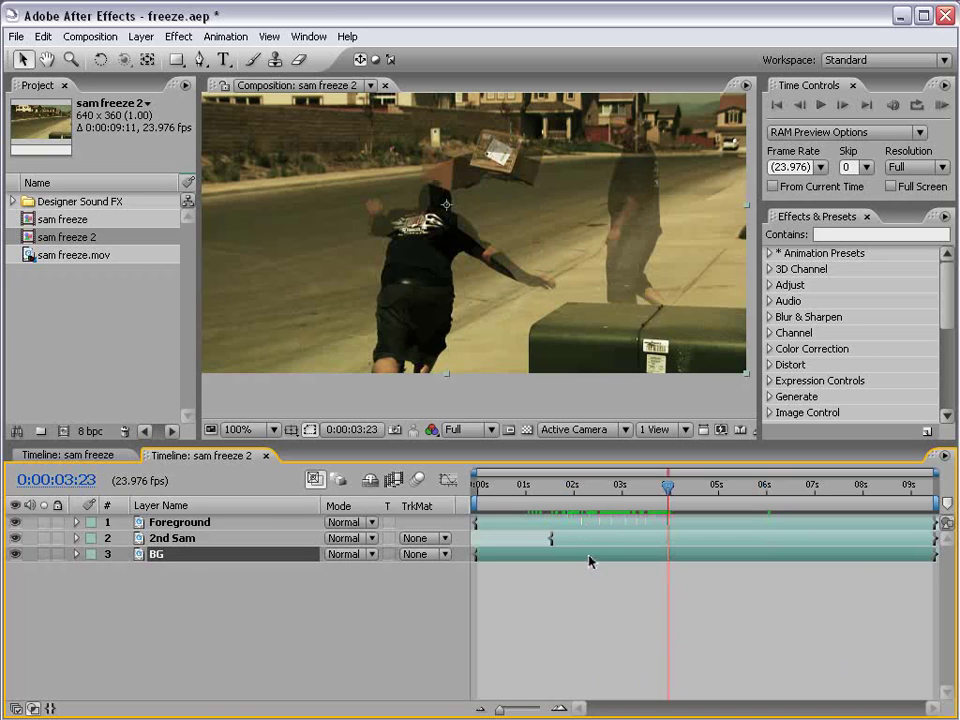
{"action": "key", "text": "u"}
{"action": "left_click_drag", "start_coordinate": [668, 489], "coordinate": [670, 486]}
{"action": "left_click", "coordinate": [286, 526]}
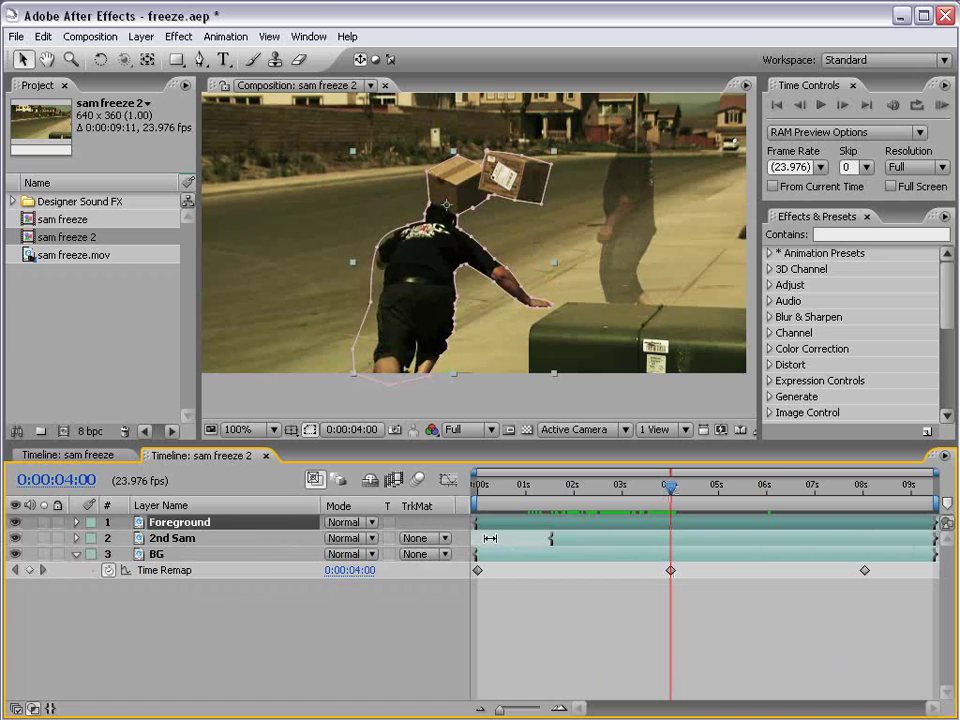
{"action": "left_click_drag", "start_coordinate": [477, 524], "coordinate": [864, 506]}
- Trim the Foreground layer's end at 0:00:08:00, one frame before the last Time Remap keyframe, and check the following frame
{"action": "key", "text": "Page_Up"}
{"action": "left_click", "coordinate": [743, 646]}
{"action": "key", "text": "Page_Up"}
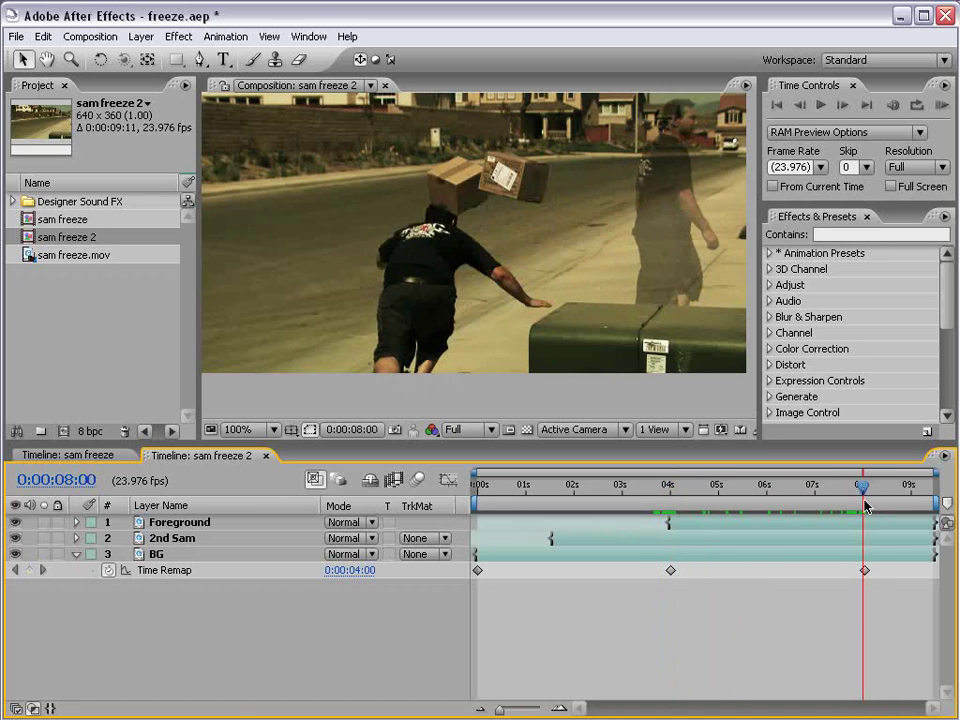
{"action": "key", "text": "="}
{"action": "key", "text": "="}
{"action": "key", "text": "="}
{"action": "left_click", "coordinate": [718, 526]}
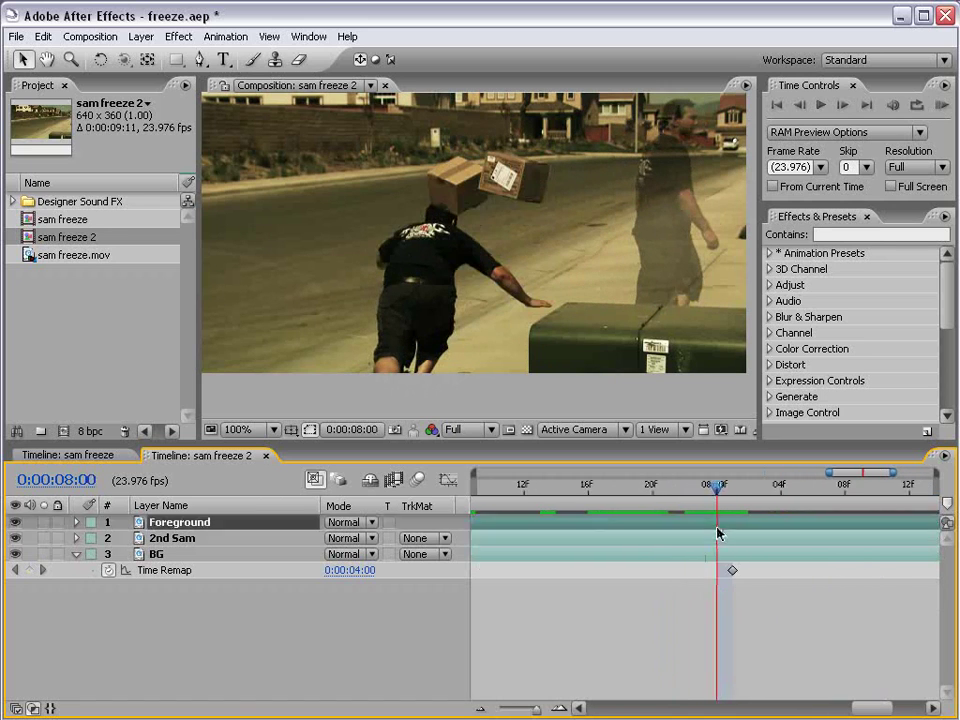
{"action": "key", "text": "alt+]"}
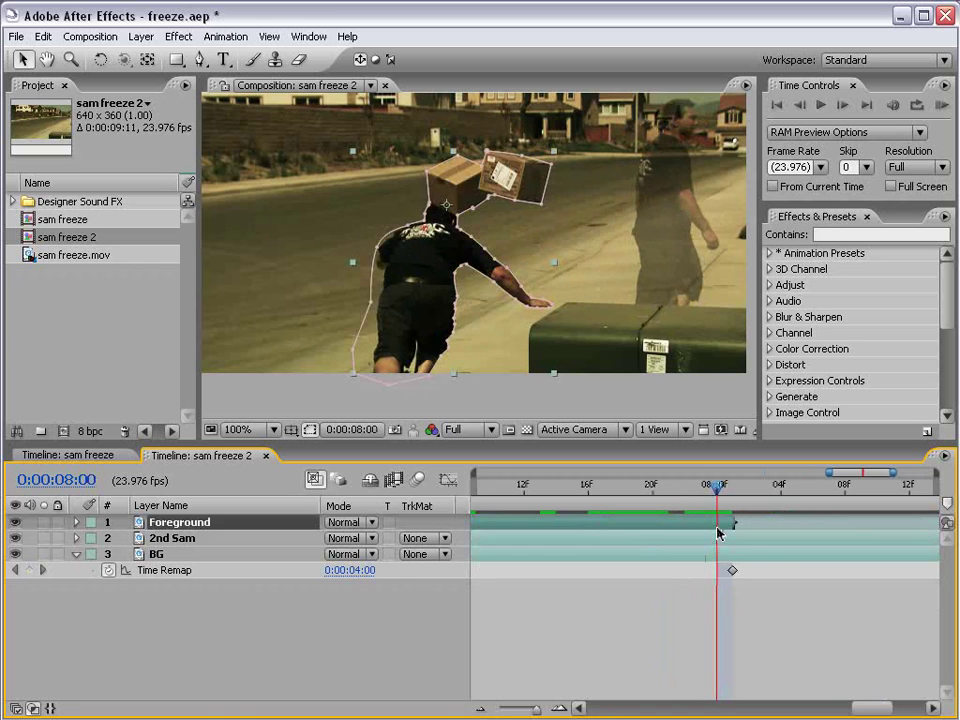
{"action": "key", "text": "Page_Down"}
{"action": "left_click", "coordinate": [690, 572]}
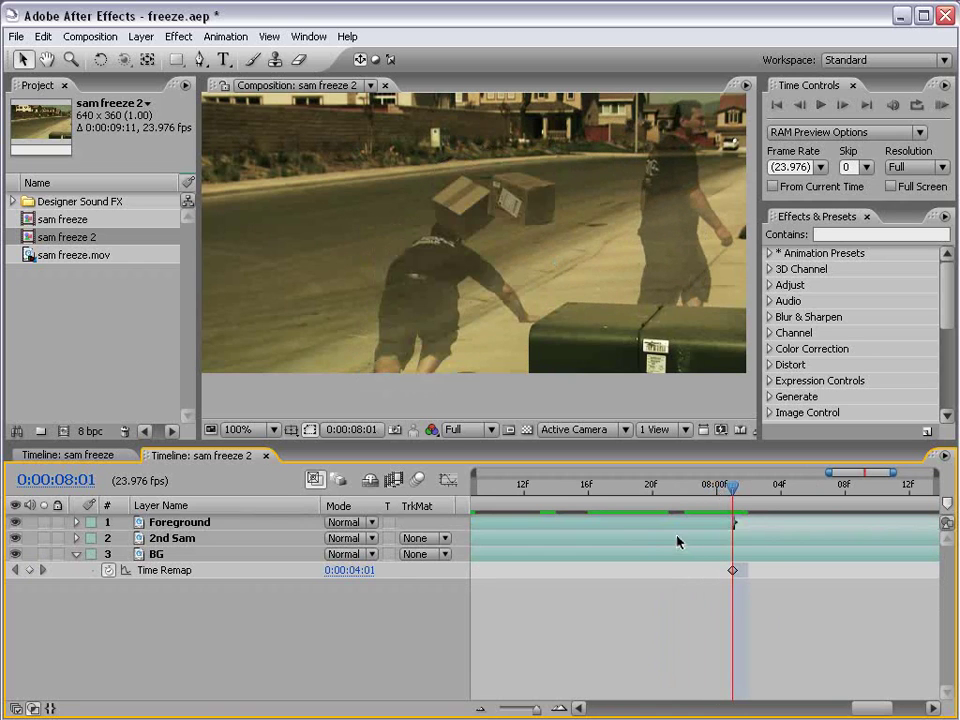
{"action": "key", "text": "minus"}
{"action": "key", "text": "minus"}
{"action": "key", "text": "minus"}
- Set the 2nd Sam layer's opacity to 100% and scrub through the freeze to check the composite
{"action": "left_click_drag", "start_coordinate": [610, 486], "coordinate": [558, 525]}
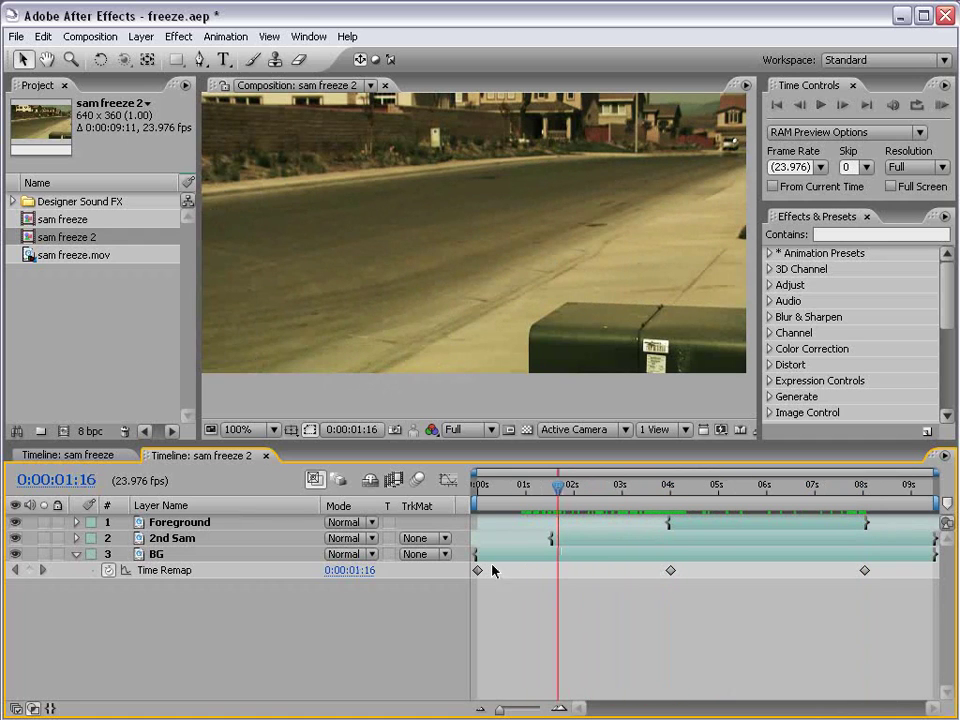
{"action": "left_click", "coordinate": [592, 541]}
{"action": "key", "text": "t"}
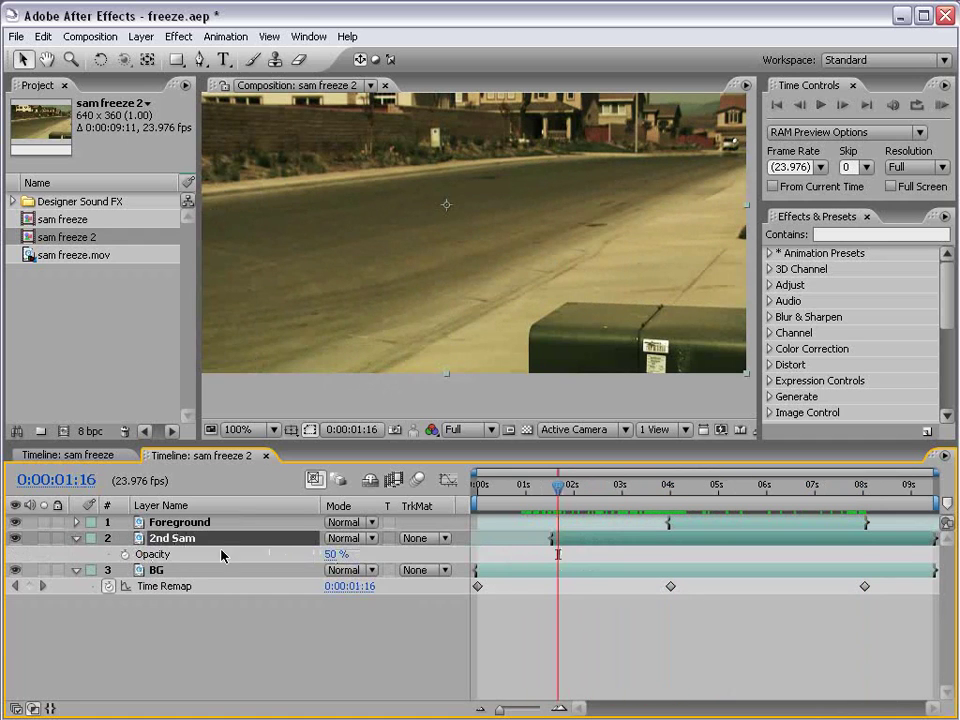
{"action": "left_click_drag", "start_coordinate": [330, 555], "coordinate": [370, 557]}
{"action": "left_click_drag", "start_coordinate": [632, 491], "coordinate": [773, 499]}
{"action": "scroll", "coordinate": [512, 328], "scroll_direction": "down", "scroll_amount": 1}
{"action": "key", "text": "space"}
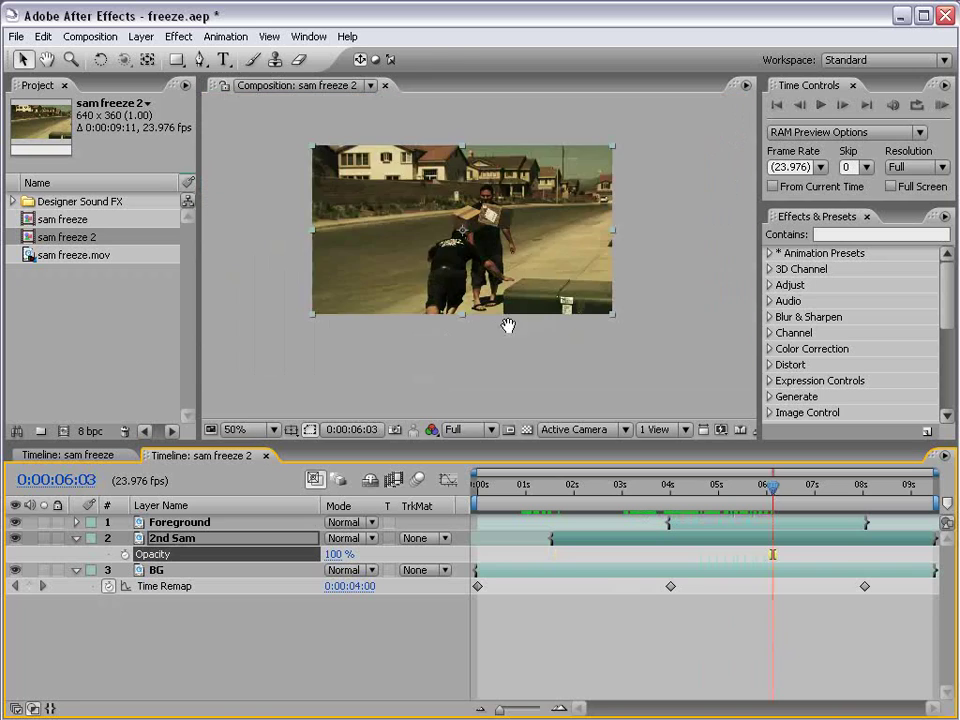
{"action": "left_click_drag", "start_coordinate": [523, 254], "coordinate": [534, 275]}
{"action": "scroll", "coordinate": [533, 276], "scroll_direction": "up", "scroll_amount": 2}
{"action": "left_click_drag", "start_coordinate": [638, 490], "coordinate": [582, 508]}
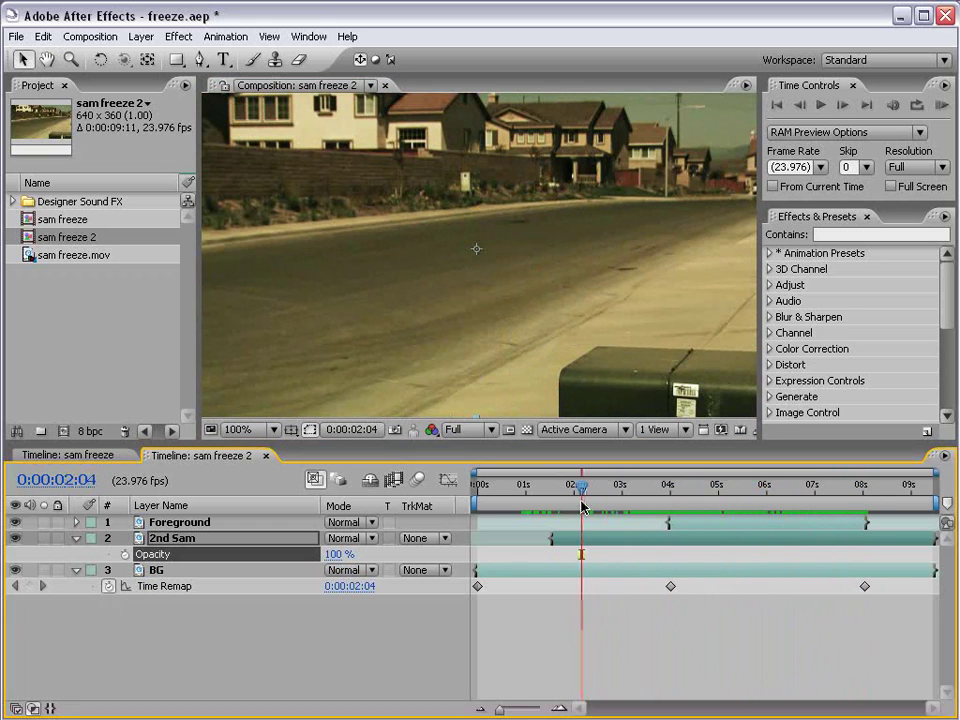
- Solo the 2nd Sam layer and draw a tall rectangular mask over the frame's right edge at 0:00:02:23
{"action": "left_click", "coordinate": [172, 538]}
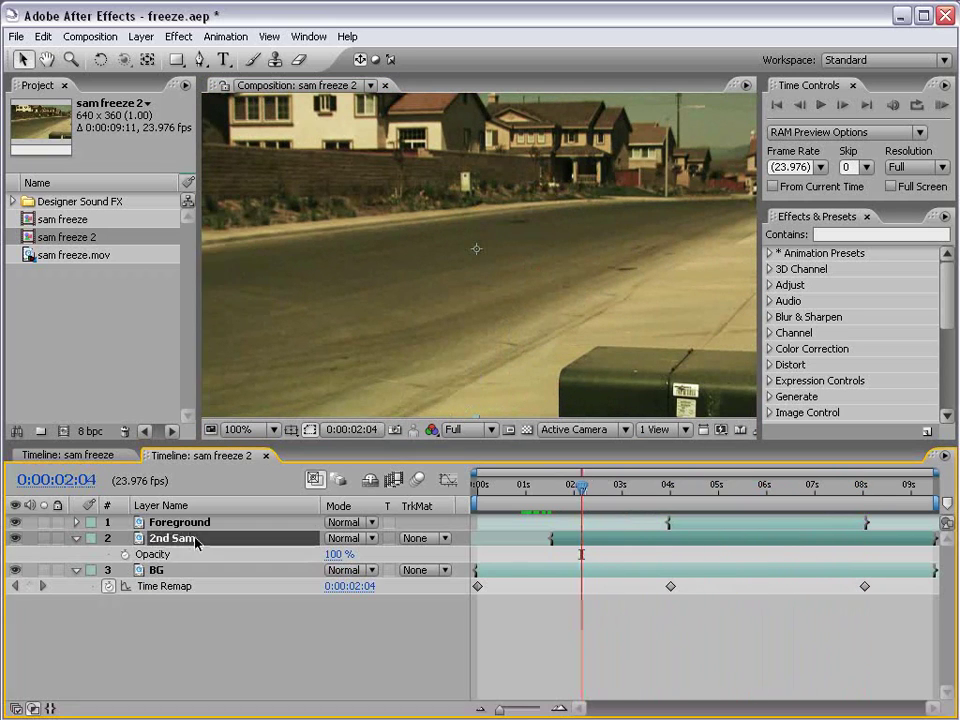
{"action": "scroll", "coordinate": [510, 225], "scroll_direction": "down", "scroll_amount": 2}
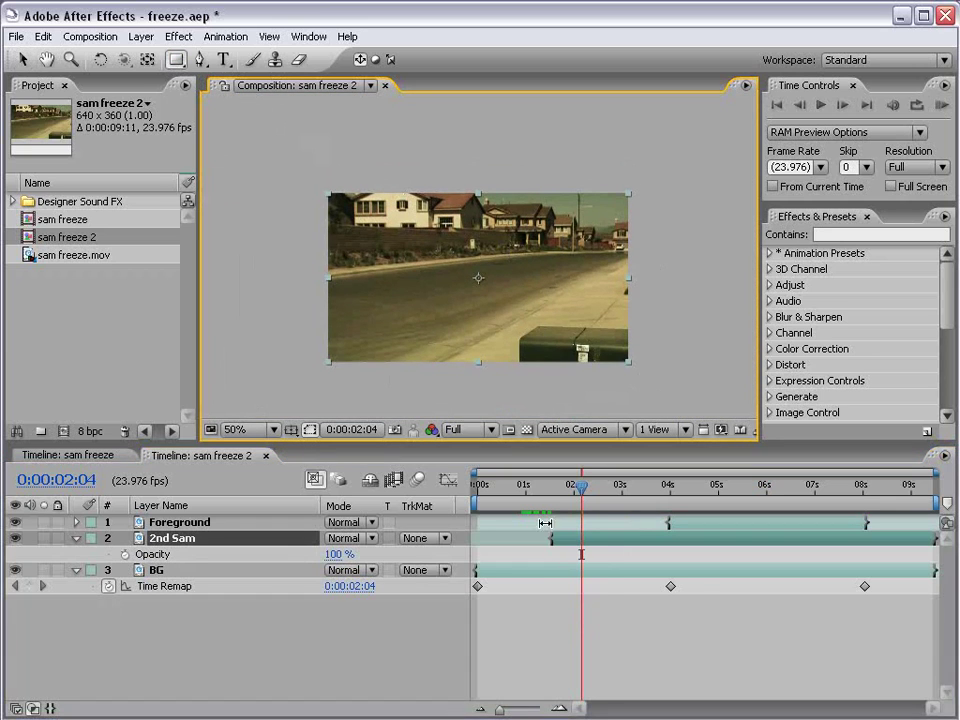
{"action": "left_click_drag", "start_coordinate": [581, 486], "coordinate": [630, 487]}
{"action": "left_click", "coordinate": [44, 538]}
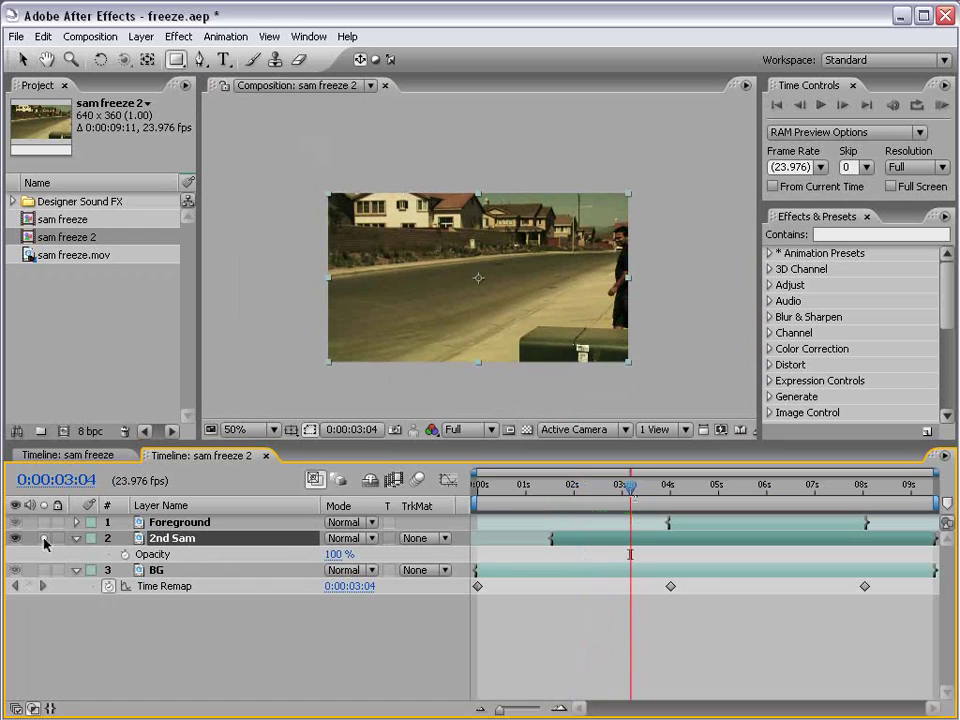
{"action": "key", "text": "space"}
{"action": "left_click_drag", "start_coordinate": [572, 292], "coordinate": [508, 290]}
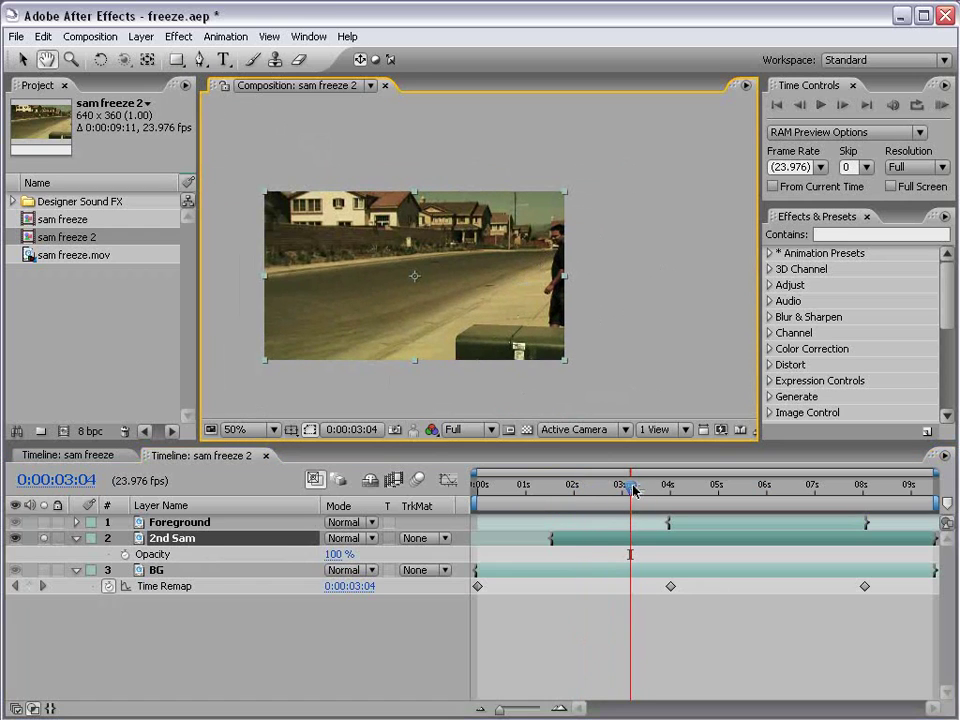
{"action": "left_click_drag", "start_coordinate": [633, 489], "coordinate": [621, 489]}
{"action": "key", "text": "q"}
{"action": "mouse_move", "coordinate": [495, 152]}
{"action": "left_mouse_down"}
{"action": "mouse_move", "coordinate": [603, 381]}
{"action": "mouse_move", "coordinate": [652, 388]}
{"action": "left_mouse_up"}
- Start keyframing Mask 1's Mask Shape at 0:00:02:23 and shift the mask left at 0:00:05:05 to enclose the walking figure
{"action": "key", "text": "m"}
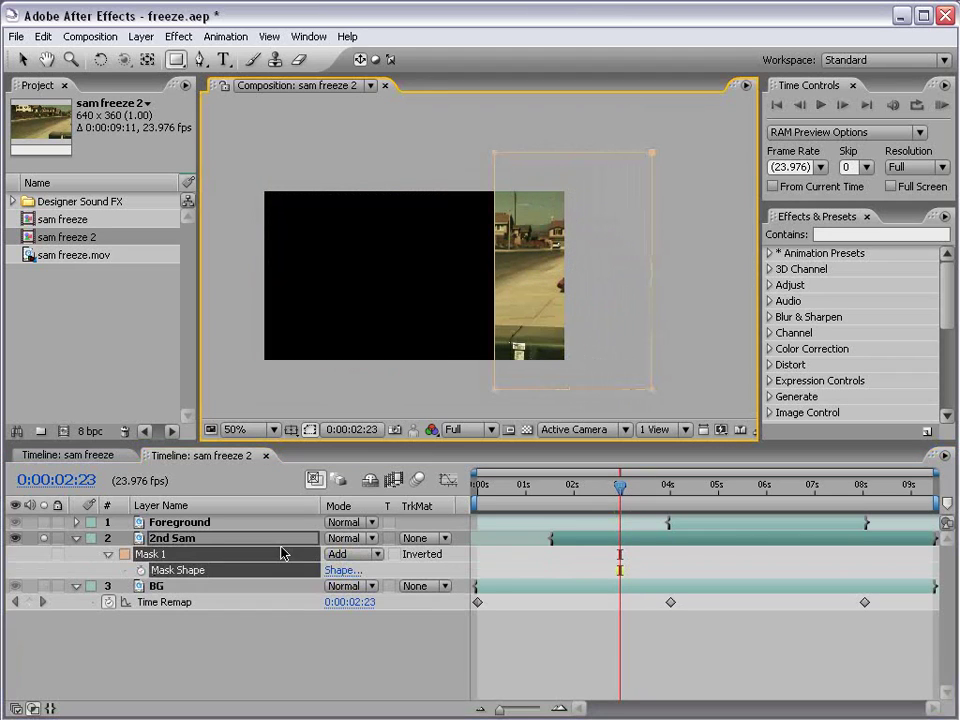
{"action": "left_click", "coordinate": [141, 571]}
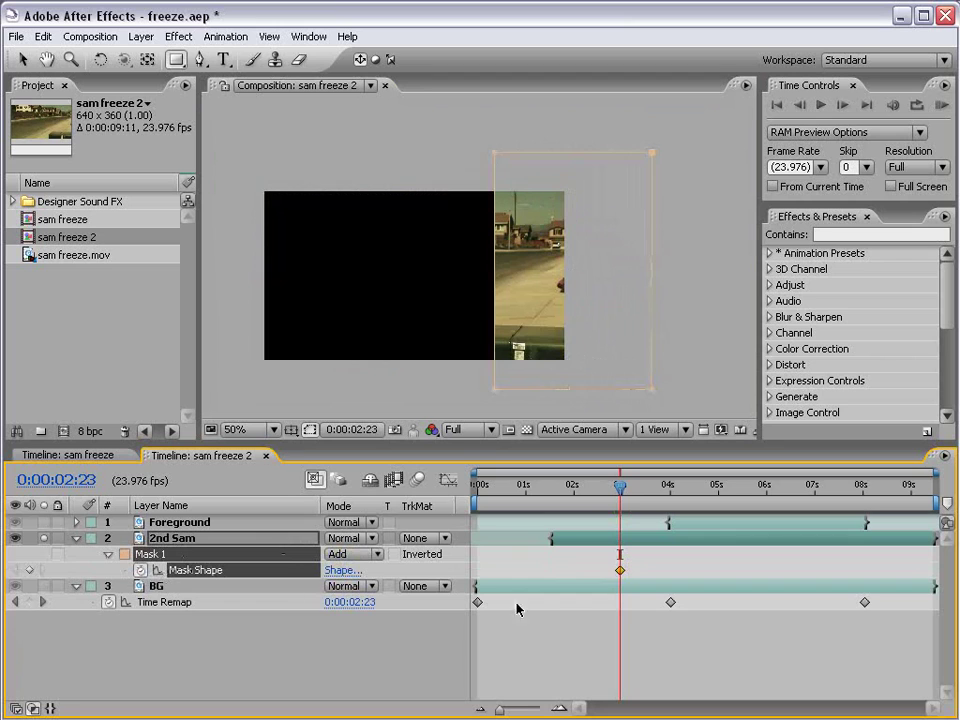
{"action": "left_click_drag", "start_coordinate": [620, 487], "coordinate": [728, 489]}
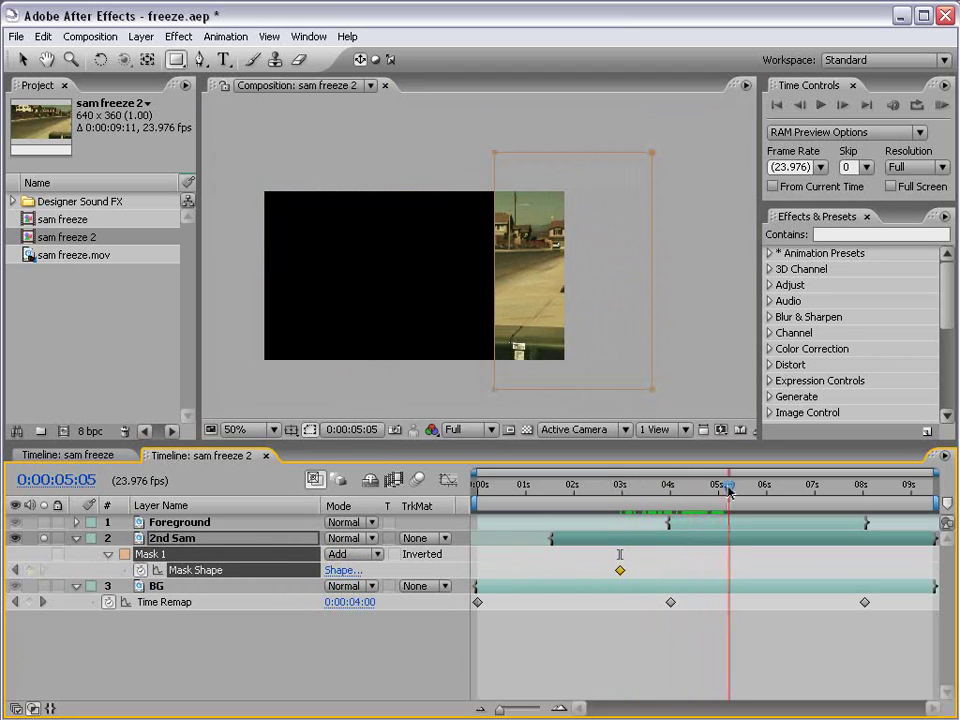
{"action": "key", "text": "v"}
{"action": "left_click_drag", "start_coordinate": [495, 392], "coordinate": [424, 394]}
{"action": "key", "text": "period"}
{"action": "key", "text": "space"}
{"action": "left_click_drag", "start_coordinate": [422, 332], "coordinate": [461, 304]}
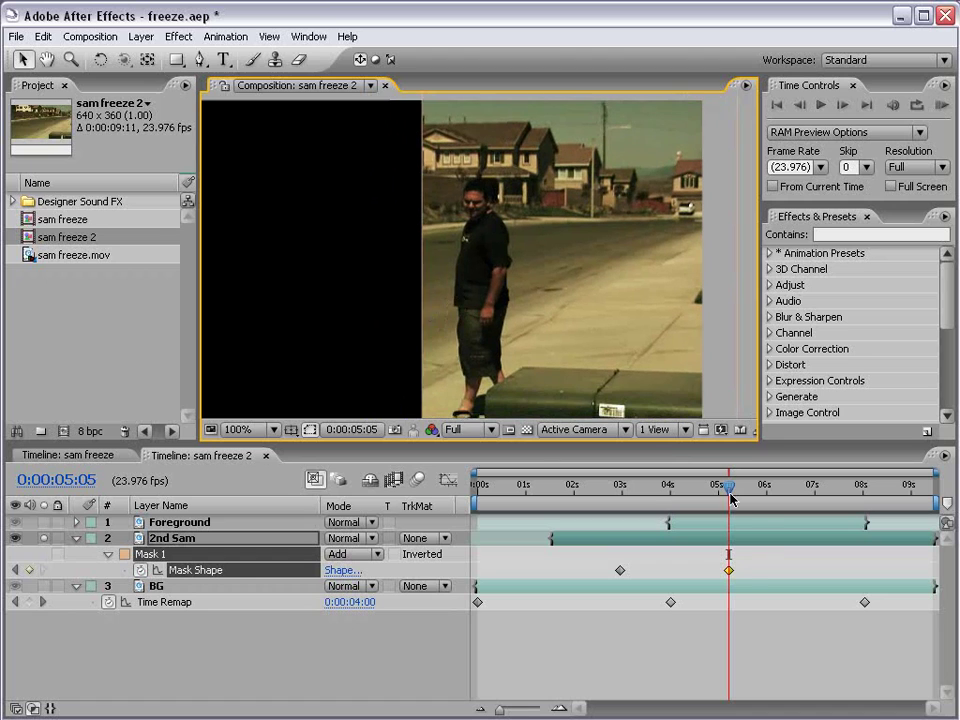
- Reposition the 2nd Sam mask around the walking figure at 0:00:05:16 and at 0:00:07:06
{"action": "left_click_drag", "start_coordinate": [728, 489], "coordinate": [750, 489]}
{"action": "scroll", "coordinate": [467, 358], "scroll_direction": "down", "scroll_amount": 1}
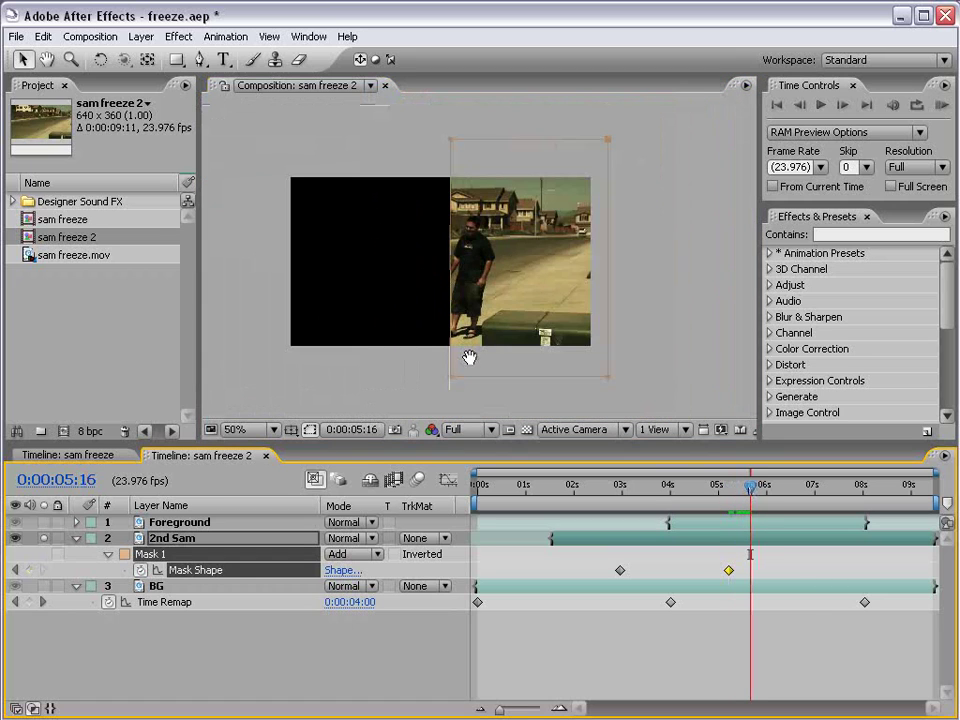
{"action": "left_click_drag", "start_coordinate": [450, 382], "coordinate": [435, 382]}
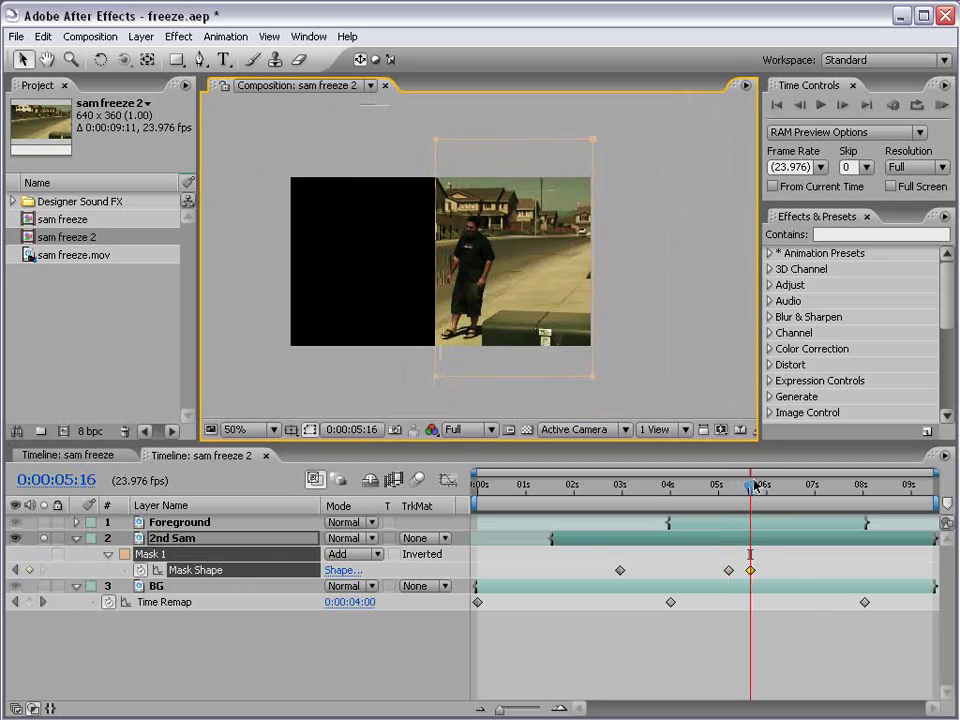
{"action": "left_click_drag", "start_coordinate": [755, 486], "coordinate": [832, 487]}
{"action": "left_click_drag", "start_coordinate": [440, 378], "coordinate": [441, 379]}
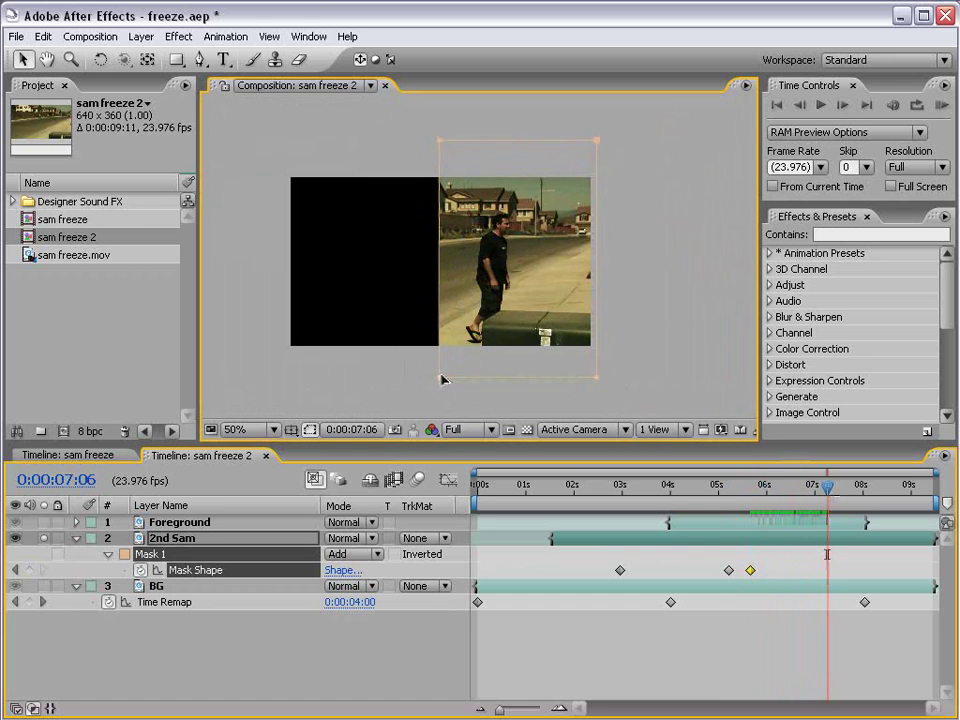
- Move the mask right with the departing figure at 0:00:07:21 and past the frame's right edge at 0:00:08:20
{"action": "left_click_drag", "start_coordinate": [827, 487], "coordinate": [857, 488]}
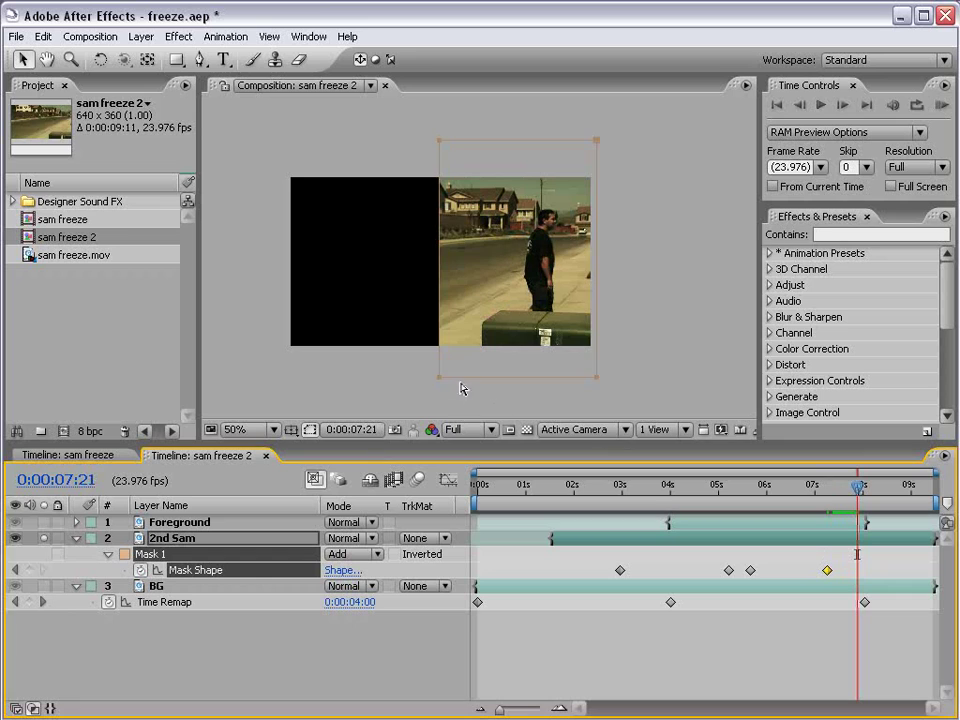
{"action": "left_click_drag", "start_coordinate": [440, 380], "coordinate": [501, 381]}
{"action": "left_click_drag", "start_coordinate": [857, 487], "coordinate": [905, 489]}
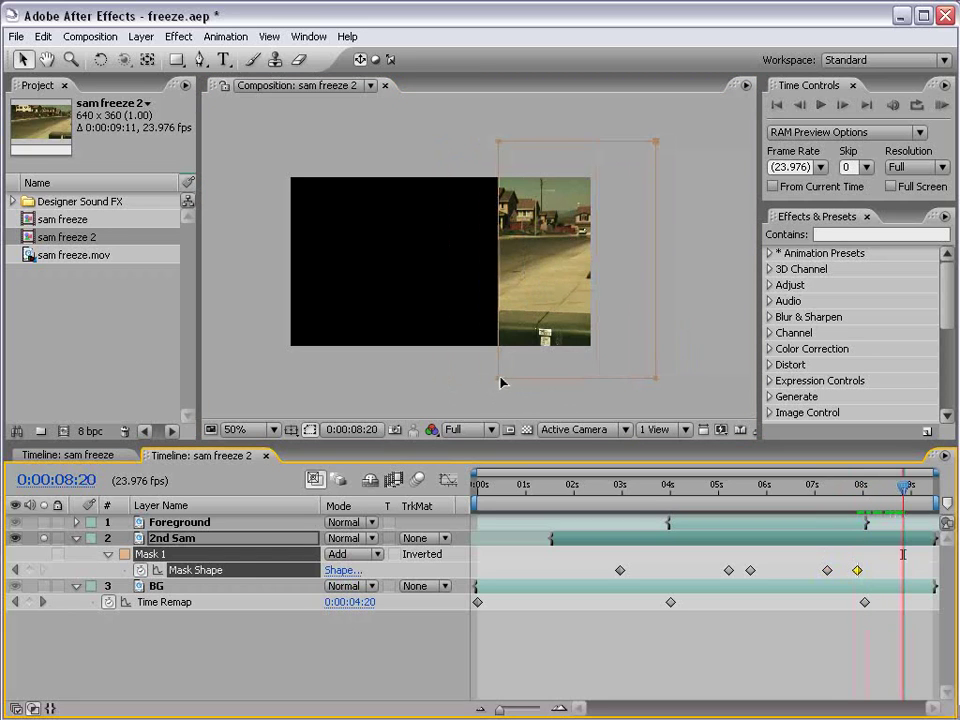
{"action": "left_click_drag", "start_coordinate": [502, 382], "coordinate": [603, 377]}
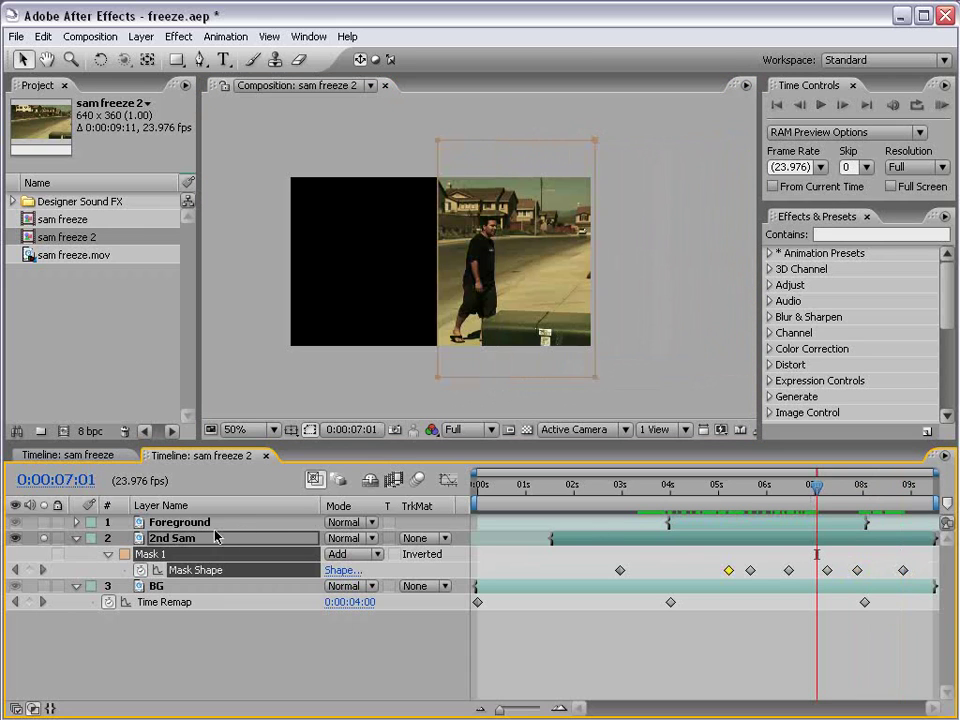
- Set Mask 1's expansion to 15 pixels and its feather to 25 pixels, and check the softened edge around the figure
{"action": "key", "text": "m"}
{"action": "key", "text": "m"}
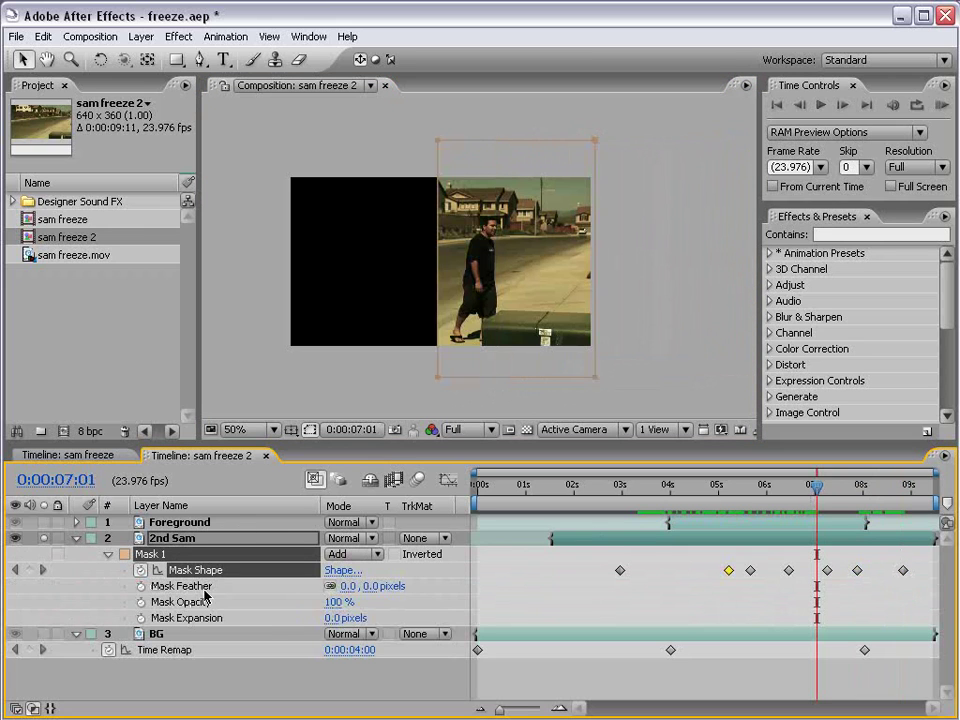
{"action": "left_click_drag", "start_coordinate": [330, 618], "coordinate": [343, 618]}
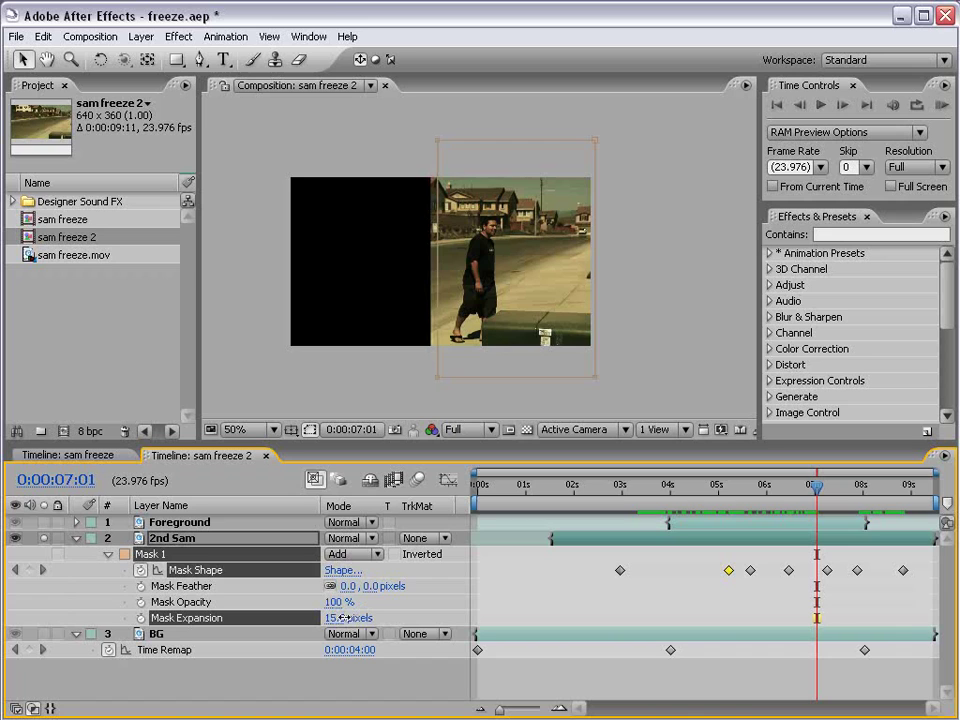
{"action": "left_click", "coordinate": [368, 586]}
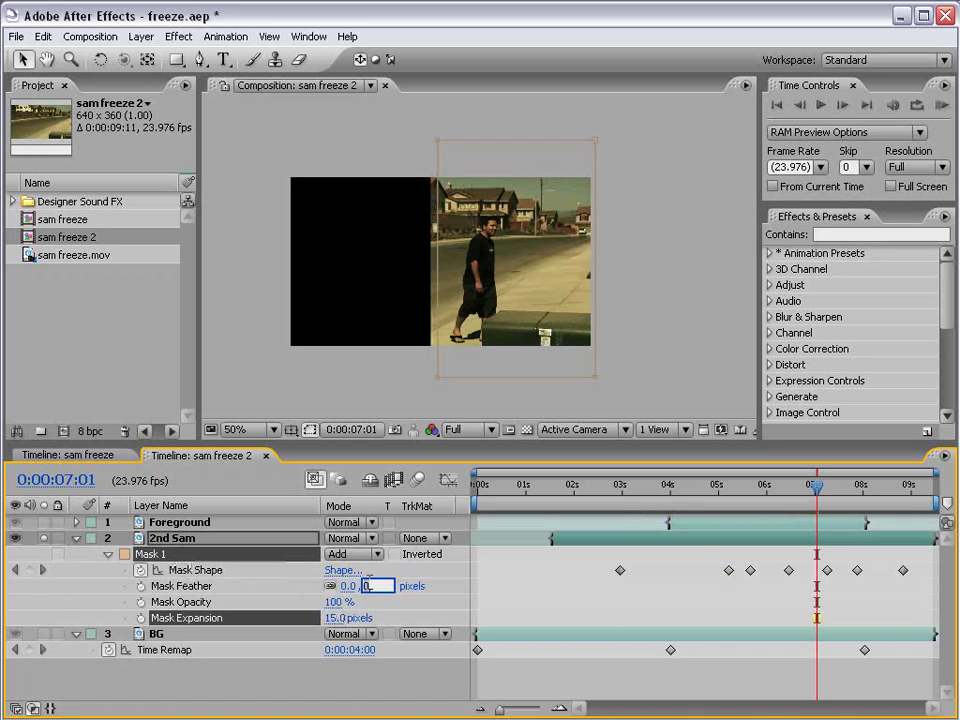
{"action": "type", "text": "25"}
{"action": "key", "text": "Return"}
{"action": "left_click", "coordinate": [587, 574]}
{"action": "key", "text": "period"}
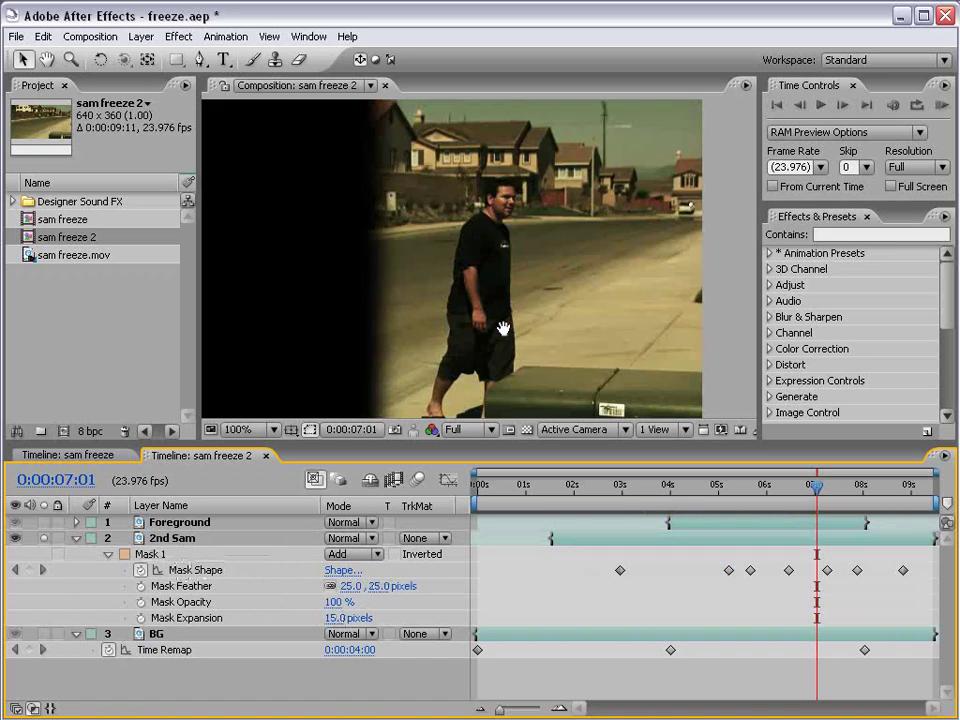
{"action": "left_click_drag", "start_coordinate": [387, 270], "coordinate": [413, 271]}
{"action": "left_click_drag", "start_coordinate": [753, 484], "coordinate": [714, 484]}
{"action": "key", "text": "v"}
{"action": "key", "text": "comma"}
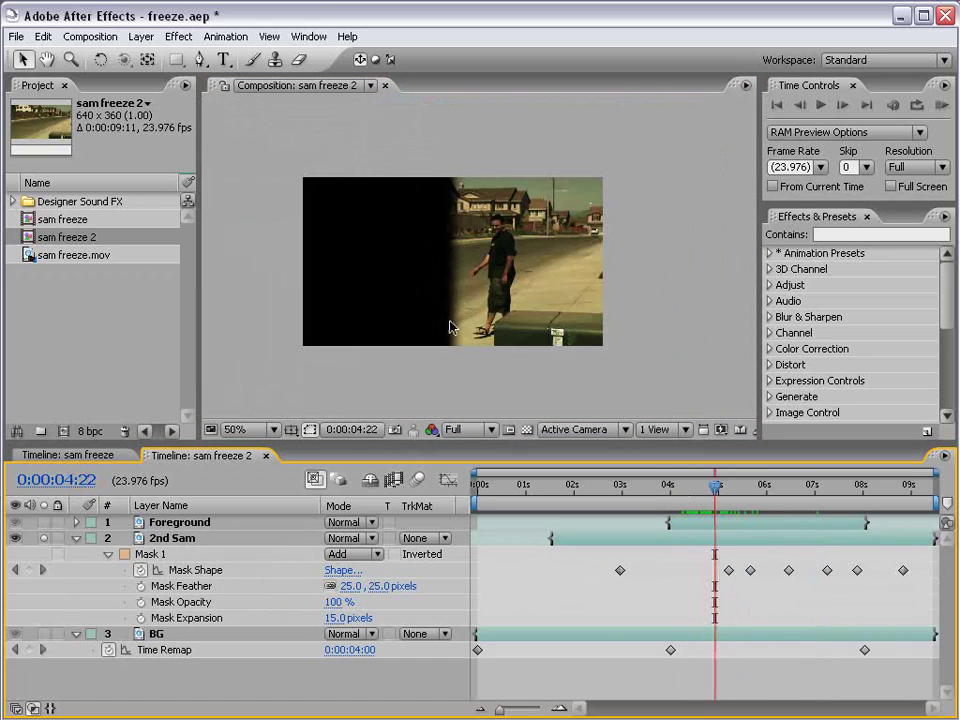
- Collapse the 2nd Sam and BG layer properties and turn off solo on the 2nd Sam layer
{"action": "left_click", "coordinate": [76, 538]}
{"action": "left_click", "coordinate": [76, 553]}
{"action": "left_click", "coordinate": [157, 554]}
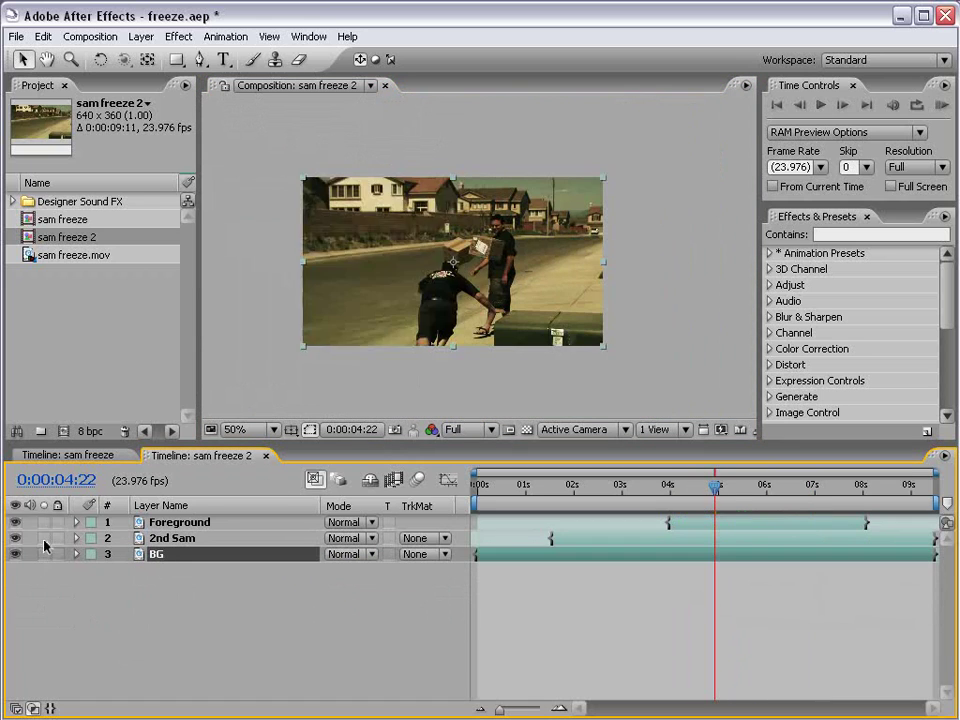
- Toggle solo on the BG layer and scrub up to the freeze near 0:00:04:00 to examine where the two figures meet
{"action": "left_click", "coordinate": [44, 553]}
{"action": "left_click", "coordinate": [44, 553]}
{"action": "left_click", "coordinate": [44, 553]}
{"action": "left_click", "coordinate": [44, 553]}
{"action": "left_click", "coordinate": [628, 562]}
{"action": "left_click_drag", "start_coordinate": [516, 505], "coordinate": [669, 508]}
{"action": "scroll", "coordinate": [576, 305], "scroll_direction": "up", "scroll_amount": 1}
{"action": "key", "text": "space"}
{"action": "left_click_drag", "start_coordinate": [433, 352], "coordinate": [450, 312]}
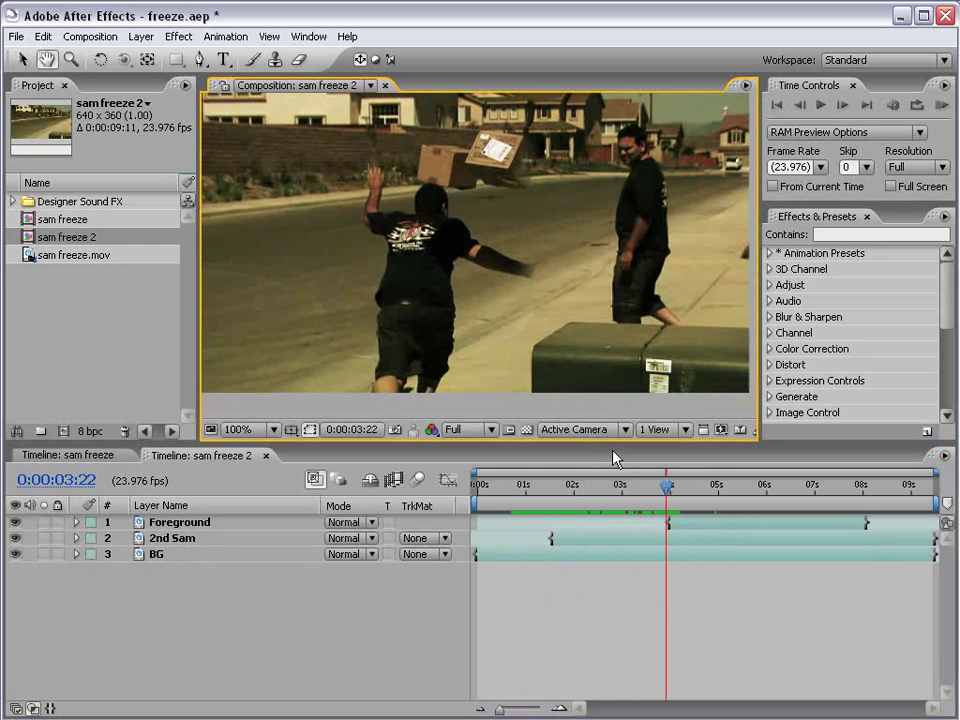
{"action": "mouse_move", "coordinate": [675, 493]}
{"action": "left_mouse_down"}
{"action": "mouse_move", "coordinate": [687, 495]}
{"action": "mouse_move", "coordinate": [658, 498]}
{"action": "left_mouse_up"}
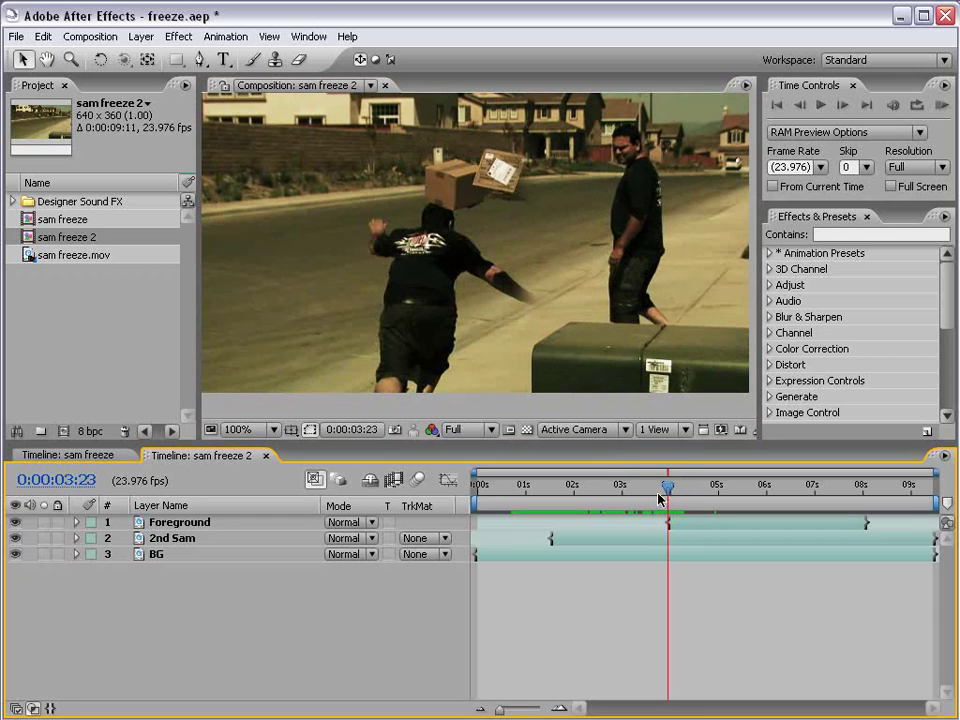
- Move the 2nd Sam mask's lower-left corner clear of the falling man's hand at 0:00:03:23 and 0:00:04:01
{"action": "left_click", "coordinate": [692, 541]}
{"action": "scroll", "coordinate": [456, 279], "scroll_direction": "down", "scroll_amount": 1}
{"action": "key", "text": "space"}
{"action": "left_click_drag", "start_coordinate": [524, 286], "coordinate": [516, 289]}
{"action": "scroll", "coordinate": [516, 289], "scroll_direction": "up", "scroll_amount": 1}
{"action": "left_click_drag", "start_coordinate": [463, 380], "coordinate": [448, 312]}
{"action": "left_click_drag", "start_coordinate": [508, 390], "coordinate": [570, 364]}
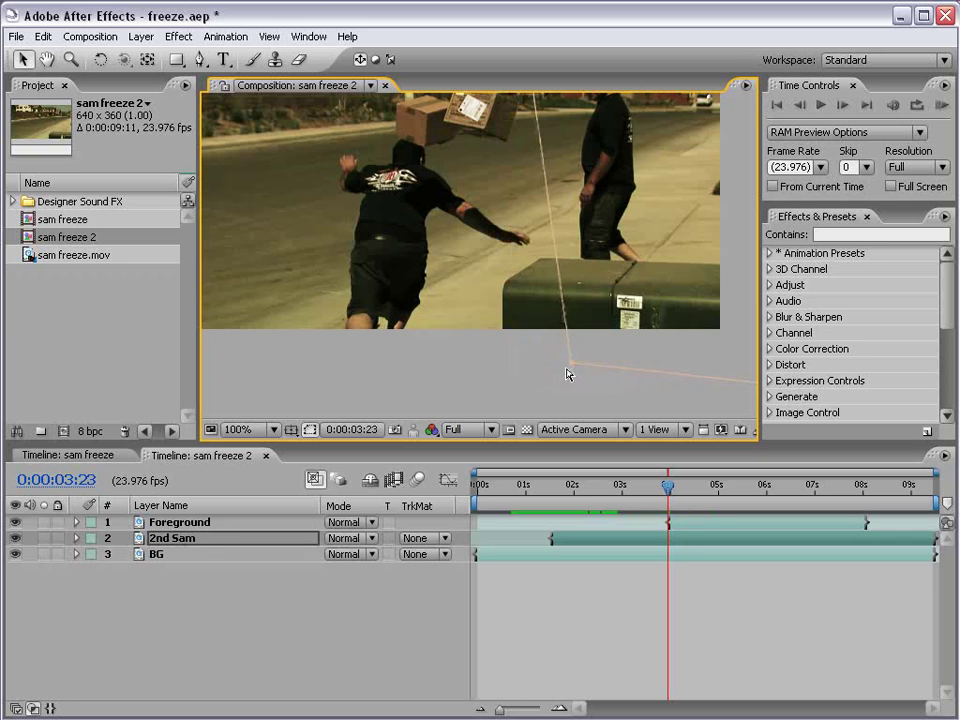
{"action": "key", "text": "Page_Down"}
{"action": "key", "text": "Page_Down"}
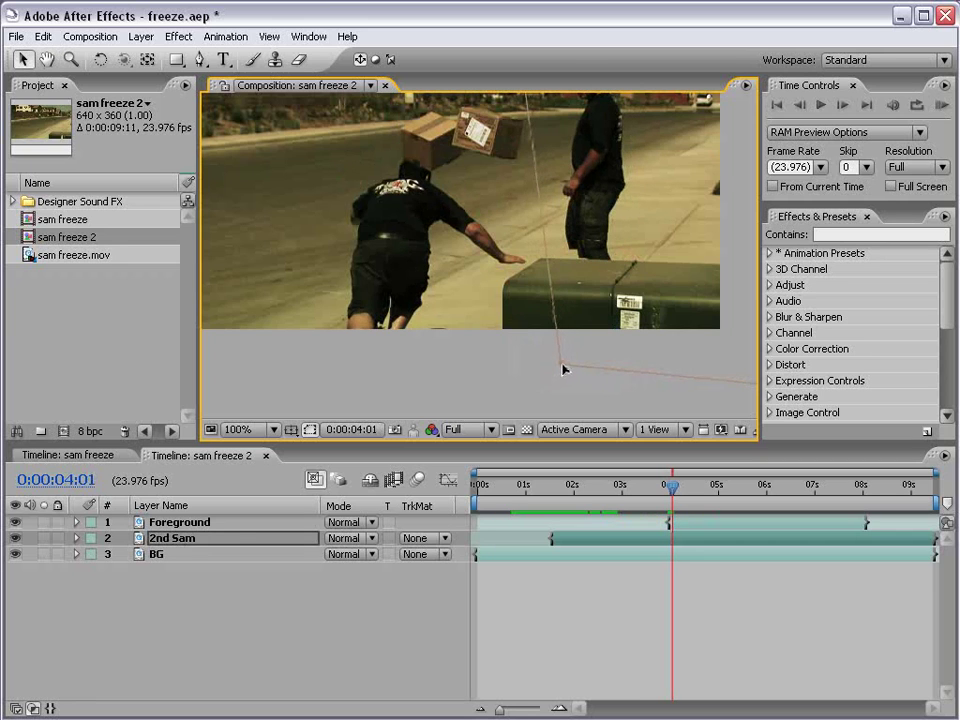
- Step back frame by frame to 0:00:03:14 to check the adjusted mask, and reveal the 2nd Sam layer's Mask Shape keyframes
{"action": "key", "text": "Page_Up"}
{"action": "key", "text": "Page_Up"}
{"action": "key", "text": "Page_Up"}
{"action": "key", "text": "Page_Up"}
{"action": "key", "text": "Page_Up"}
{"action": "key", "text": "Page_Up"}
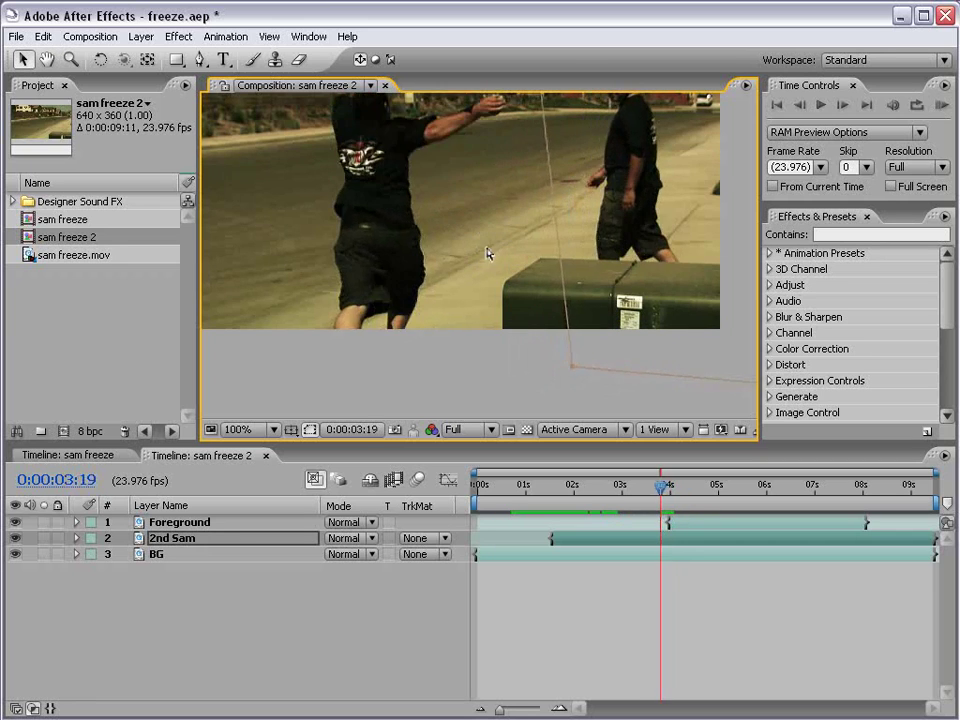
{"action": "key", "text": "Page_Up"}
{"action": "scroll", "coordinate": [485, 265], "scroll_direction": "down", "scroll_amount": 2}
{"action": "left_click_drag", "start_coordinate": [478, 254], "coordinate": [471, 294]}
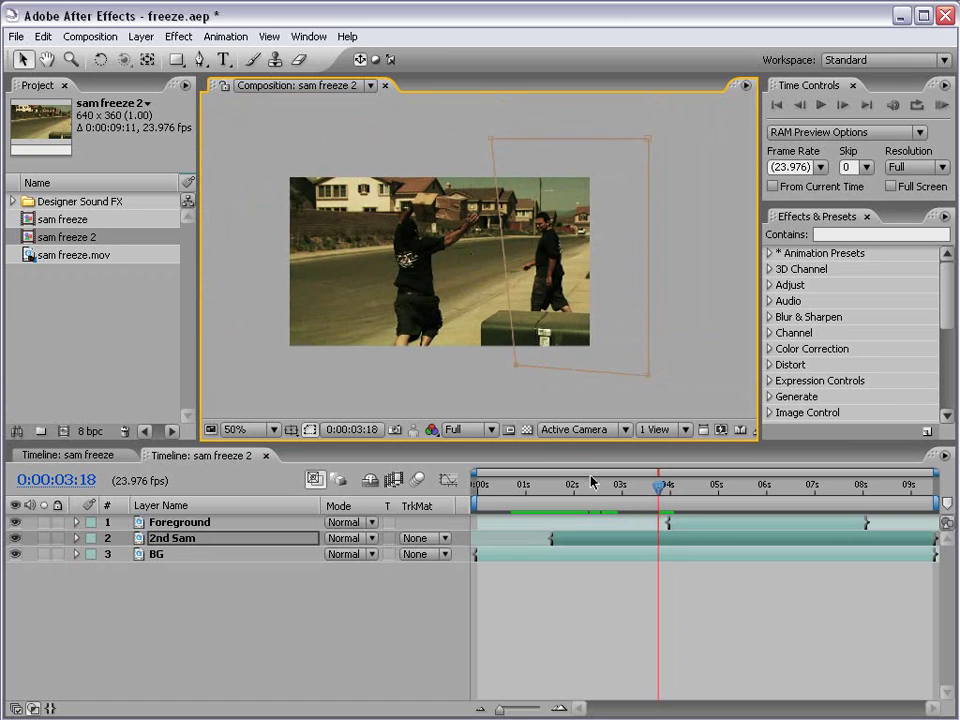
{"action": "key", "text": "Page_Up"}
{"action": "key", "text": "Page_Up"}
{"action": "key", "text": "Page_Up"}
{"action": "key", "text": "Page_Up"}
{"action": "key", "text": "m"}
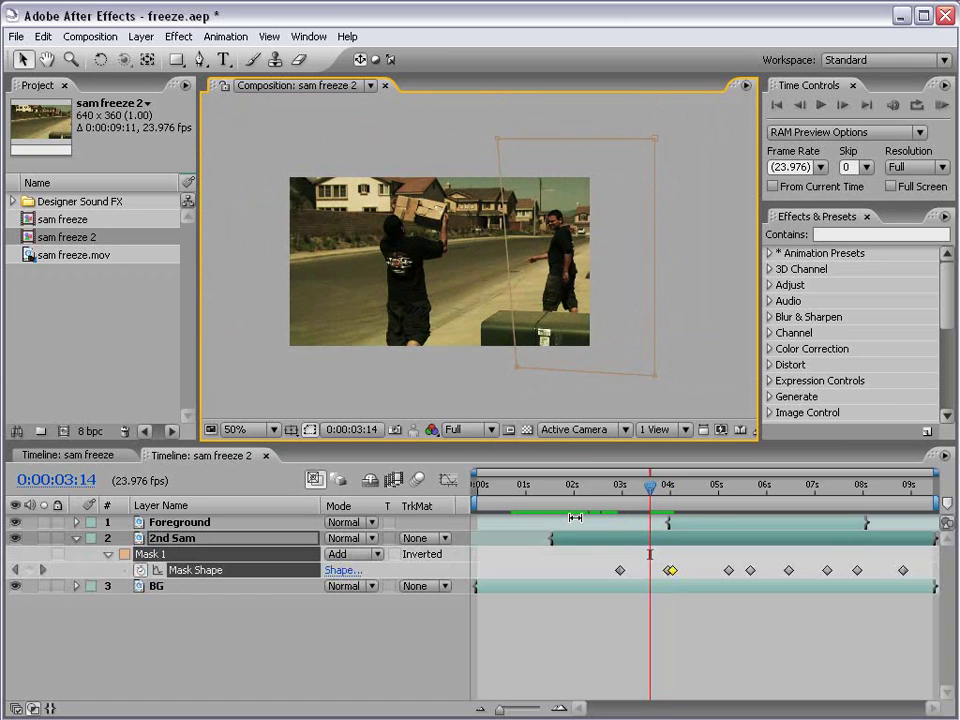
- Scrub through the freeze to about 0:00:08:04 to check the mask edge as motion resumes, and deselect the mask
{"action": "left_click_drag", "start_coordinate": [651, 487], "coordinate": [860, 487]}
{"action": "scroll", "coordinate": [447, 305], "scroll_direction": "up", "scroll_amount": 2}
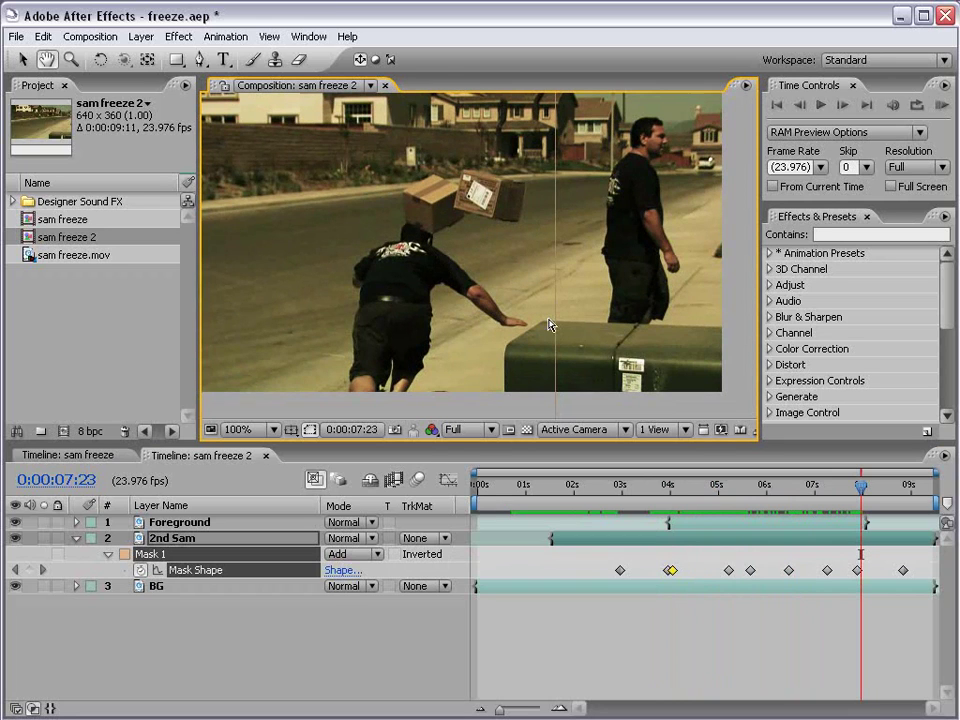
{"action": "scroll", "coordinate": [508, 318], "scroll_direction": "down", "scroll_amount": 2}
{"action": "key", "text": "space"}
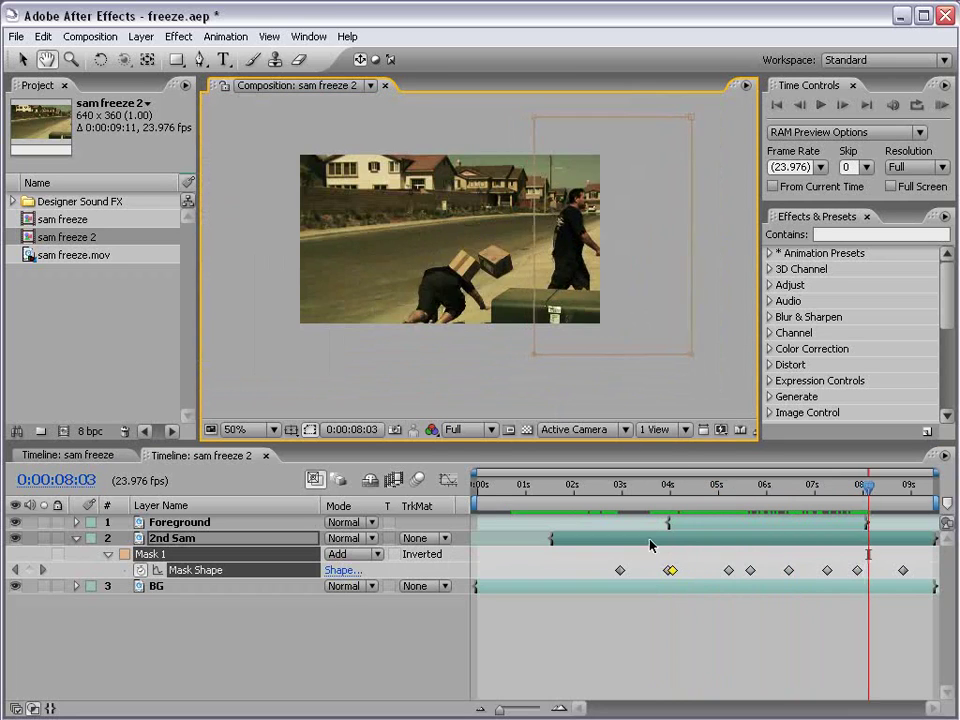
{"action": "left_click", "coordinate": [645, 610]}
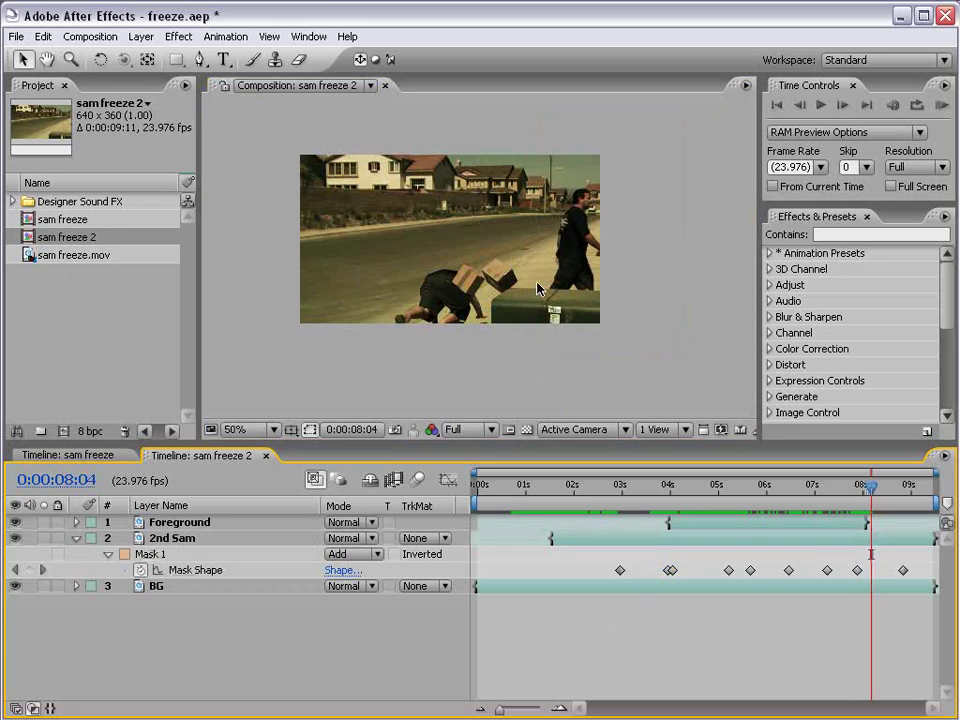
- Go back to 0:00:00:13 and preview the whole composite at 100% magnification
{"action": "left_click_drag", "start_coordinate": [540, 493], "coordinate": [503, 490]}
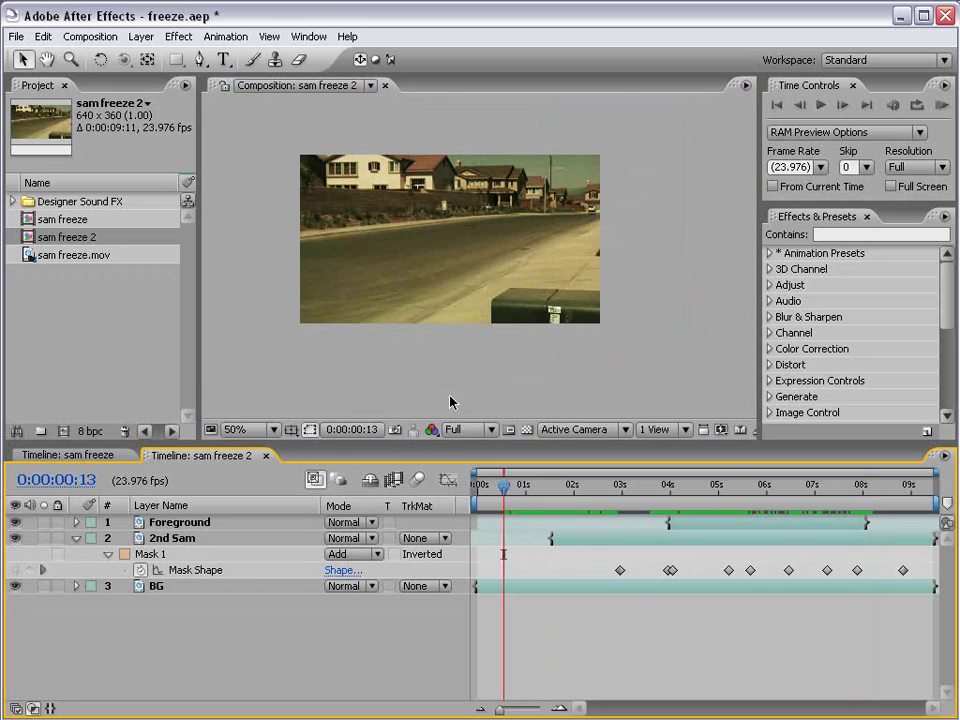
{"action": "scroll", "coordinate": [474, 336], "scroll_direction": "up", "scroll_amount": 2}
{"action": "left_click_drag", "start_coordinate": [450, 240], "coordinate": [497, 272]}
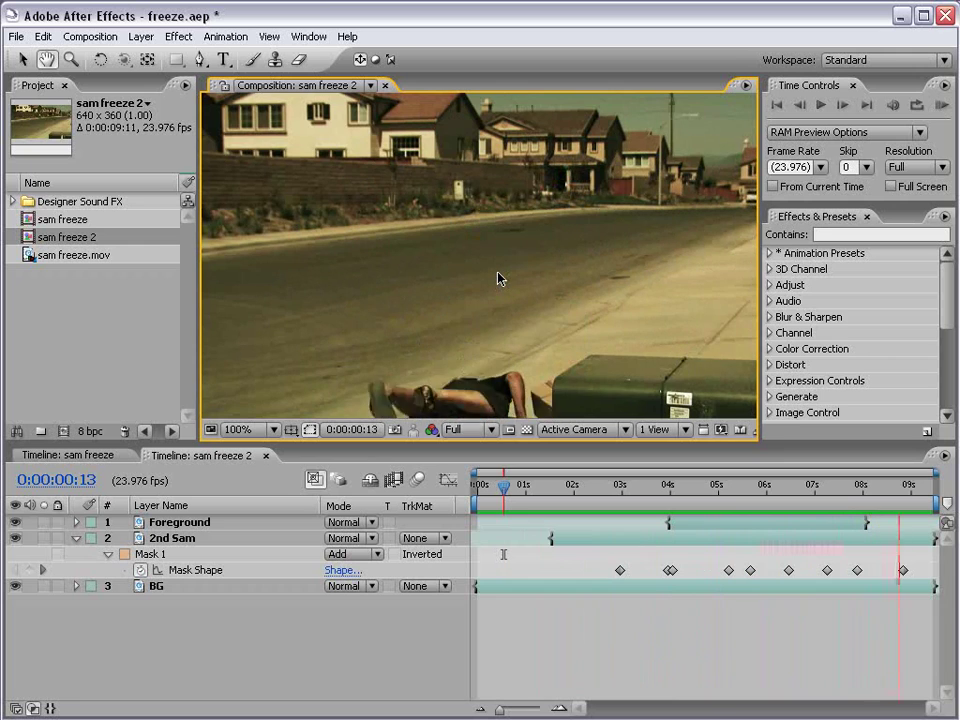
{"action": "key", "text": "comma"}
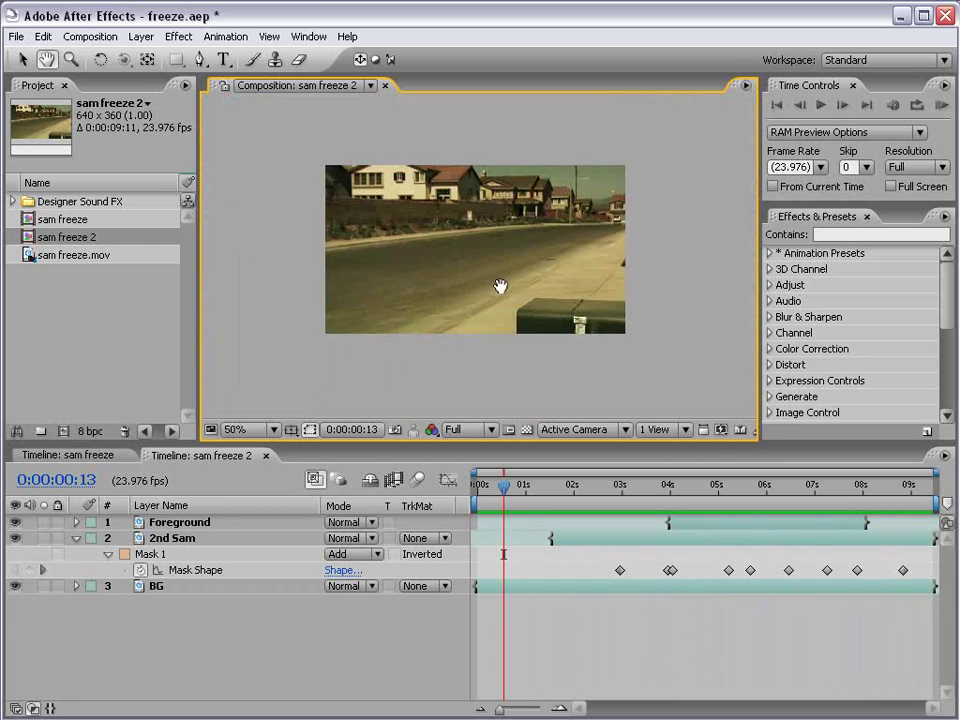
- Scrub to 0:00:06:01 and inspect the figure standing behind the frozen fall at 100% magnification
{"action": "left_click", "coordinate": [520, 490]}
{"action": "left_click_drag", "start_coordinate": [520, 498], "coordinate": [765, 517]}
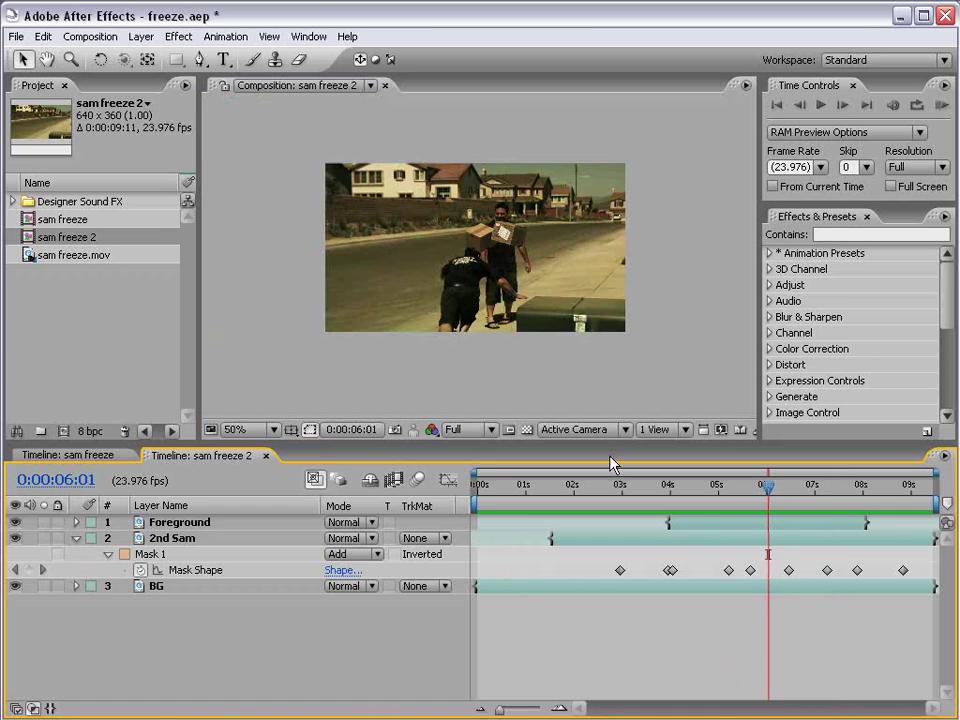
{"action": "key", "text": "period"}
{"action": "key", "text": "space"}
{"action": "left_click_drag", "start_coordinate": [476, 311], "coordinate": [463, 289]}
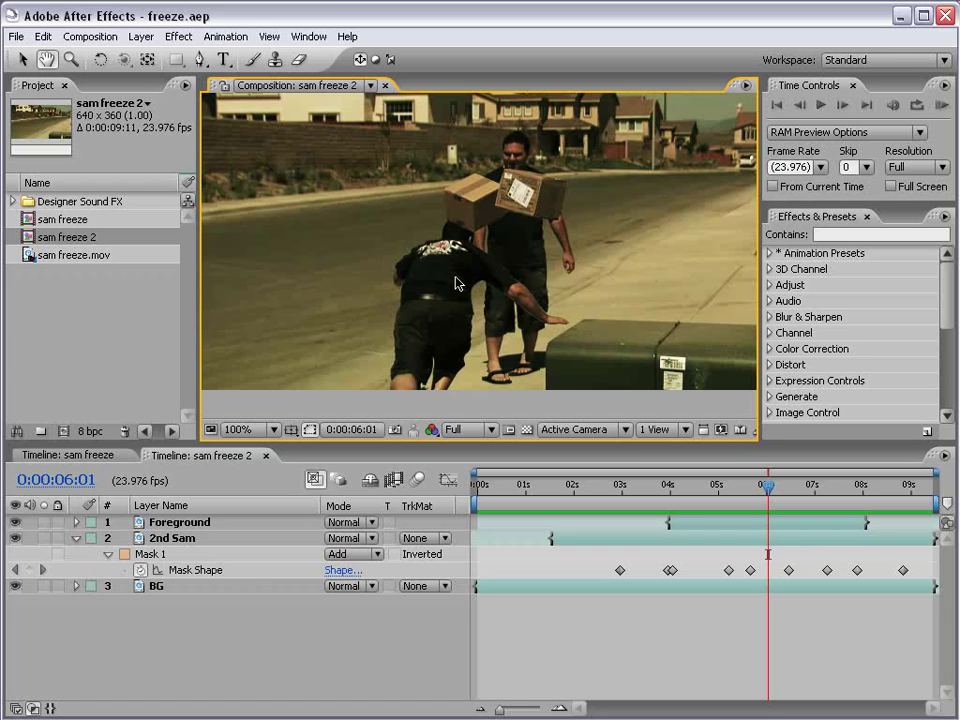
- Show the Foreground layer's mask outline at 0:00:06:01 and move the mask point under the outstretched forearm closer to the arm
{"action": "left_click", "coordinate": [710, 525]}
{"action": "scroll", "coordinate": [369, 274], "scroll_direction": "up", "scroll_amount": 1}
{"action": "left_click", "coordinate": [310, 429]}
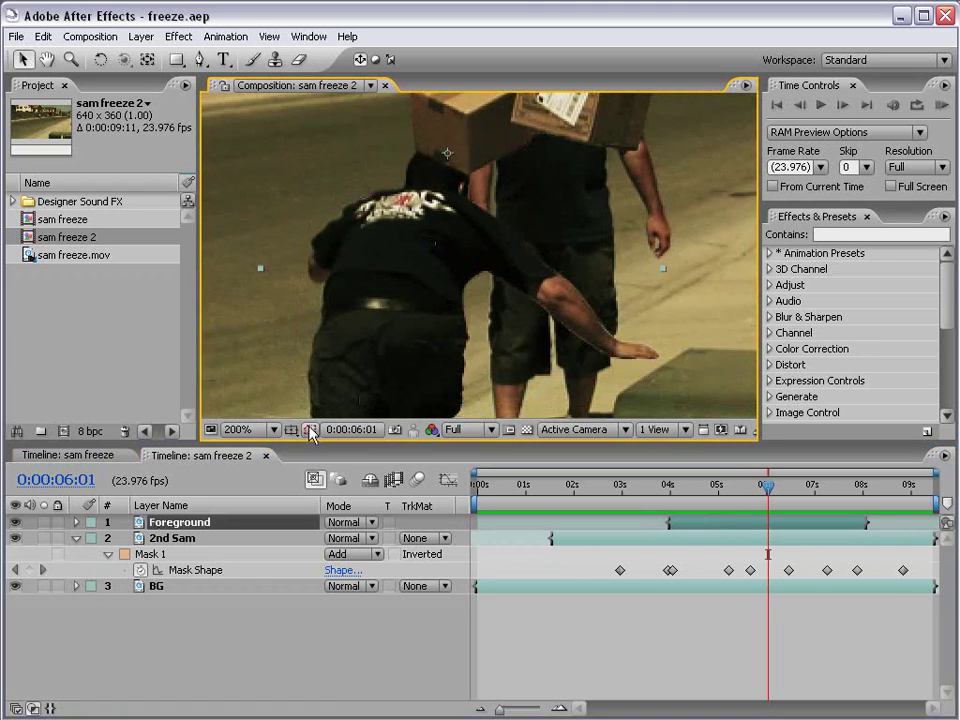
{"action": "left_click", "coordinate": [312, 429]}
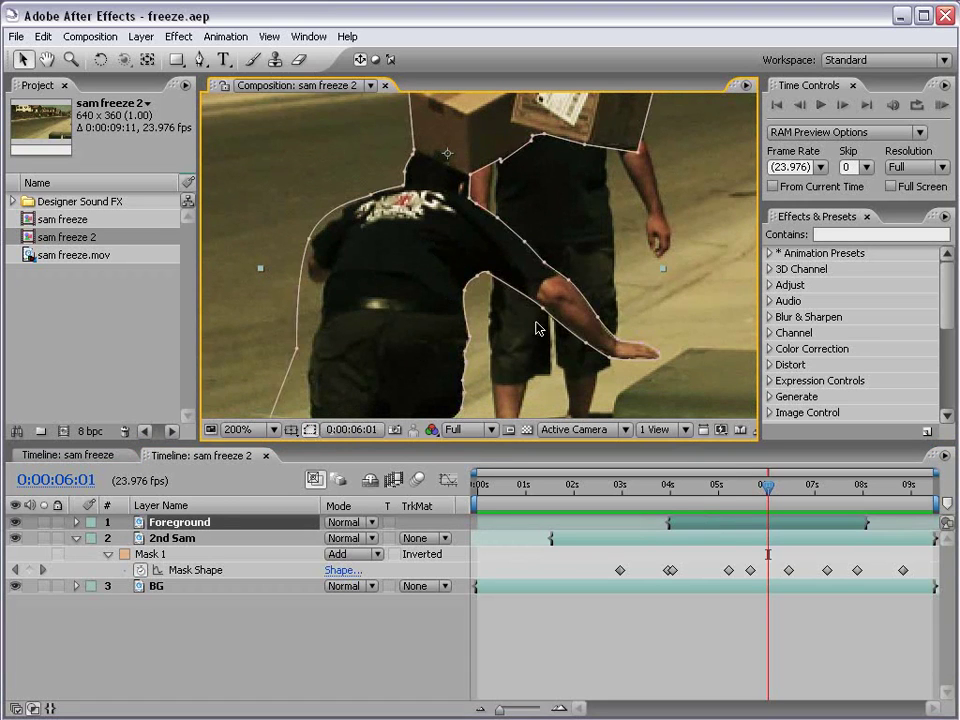
{"action": "left_click_drag", "start_coordinate": [584, 346], "coordinate": [582, 341]}
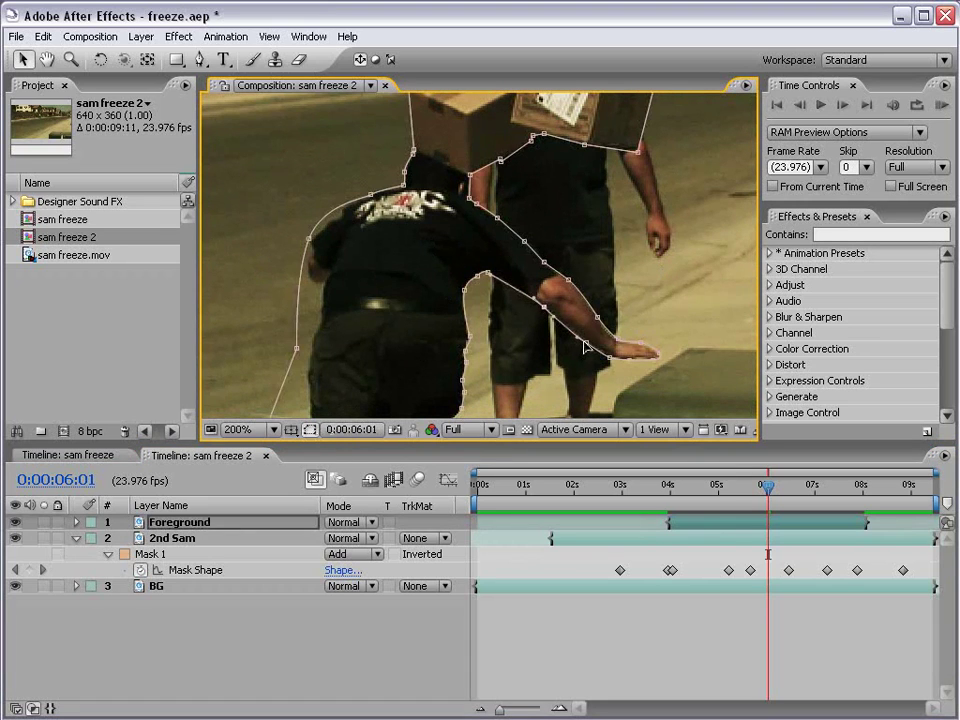
{"action": "left_click", "coordinate": [606, 551]}
- Scrub to 0:00:07:02 to check the composite at 100% magnification, and collapse the 2nd Sam layer's properties
{"action": "scroll", "coordinate": [540, 260], "scroll_direction": "down", "scroll_amount": 1}
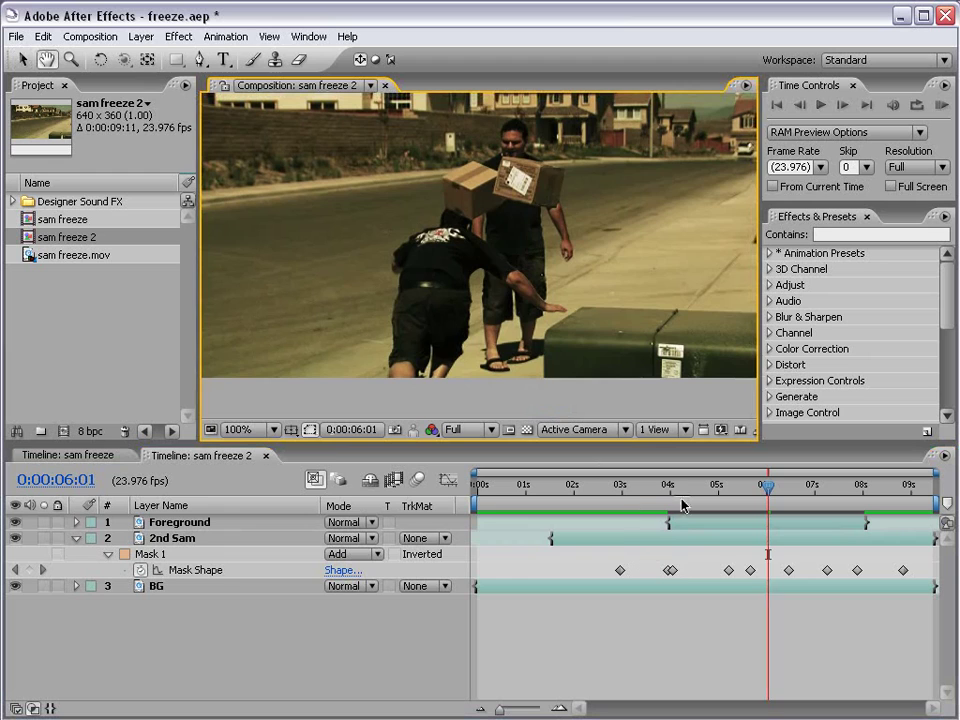
{"action": "left_click_drag", "start_coordinate": [669, 486], "coordinate": [816, 490]}
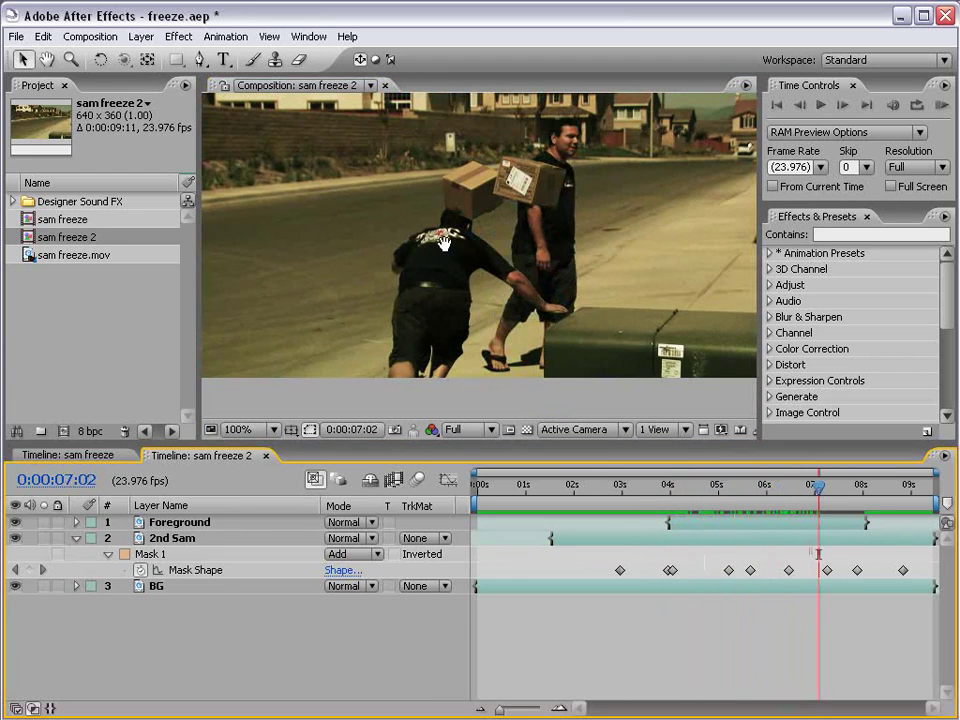
{"action": "scroll", "coordinate": [495, 240], "scroll_direction": "down", "scroll_amount": 1}
{"action": "scroll", "coordinate": [505, 255], "scroll_direction": "up", "scroll_amount": 1}
{"action": "left_click_drag", "start_coordinate": [505, 255], "coordinate": [494, 232]}
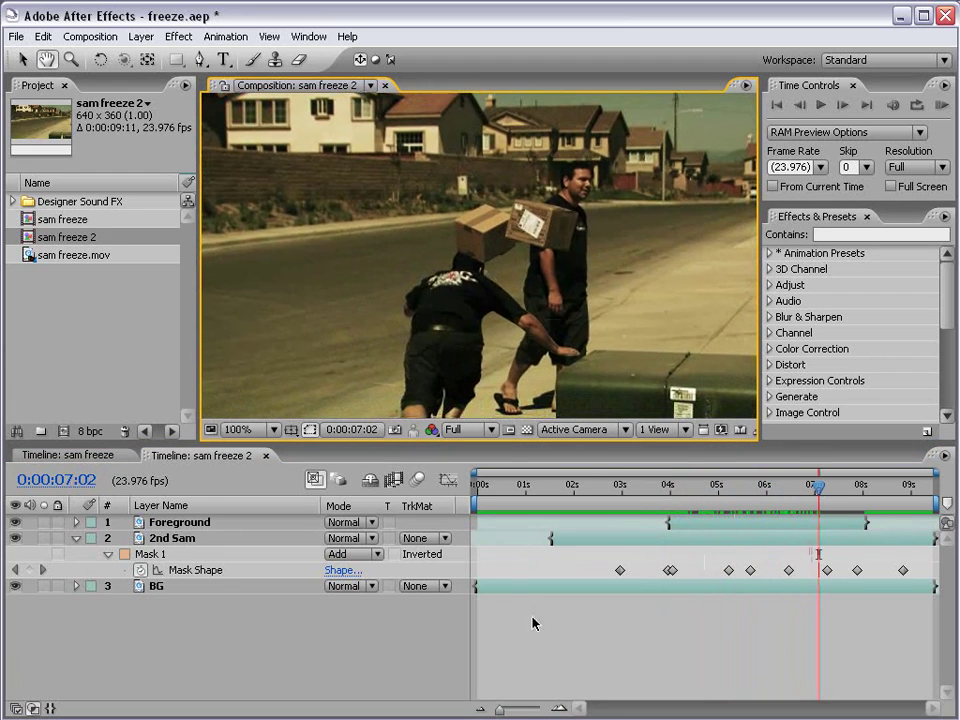
{"action": "left_click", "coordinate": [77, 538]}
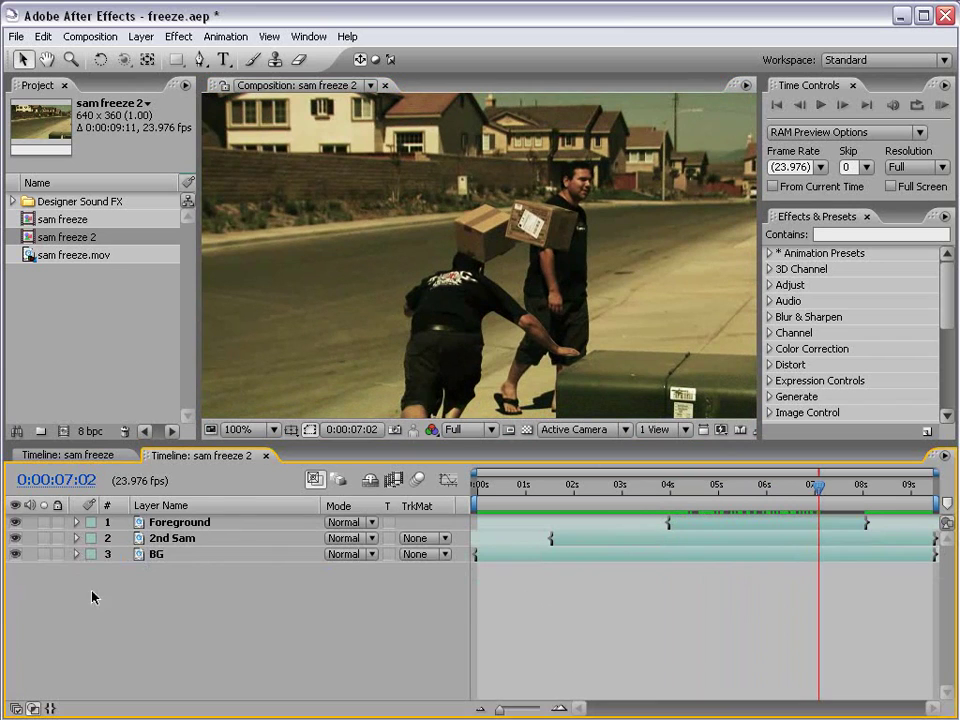
- Open the sam freeze composition, review its Reverse suck and Busted recorder sound layers, and preview the audio from 0:00:00:21
{"action": "double_click", "coordinate": [26, 220]}
{"action": "left_click_drag", "start_coordinate": [548, 494], "coordinate": [594, 490]}
{"action": "left_click", "coordinate": [190, 570]}
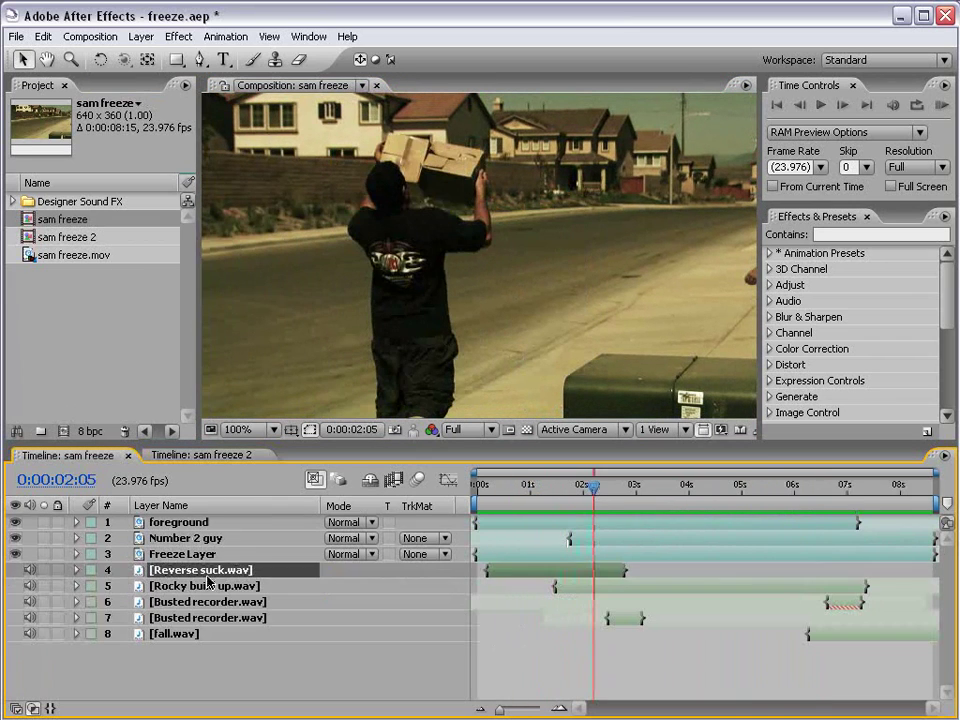
{"action": "left_click", "coordinate": [190, 602]}
{"action": "left_click", "coordinate": [190, 618]}
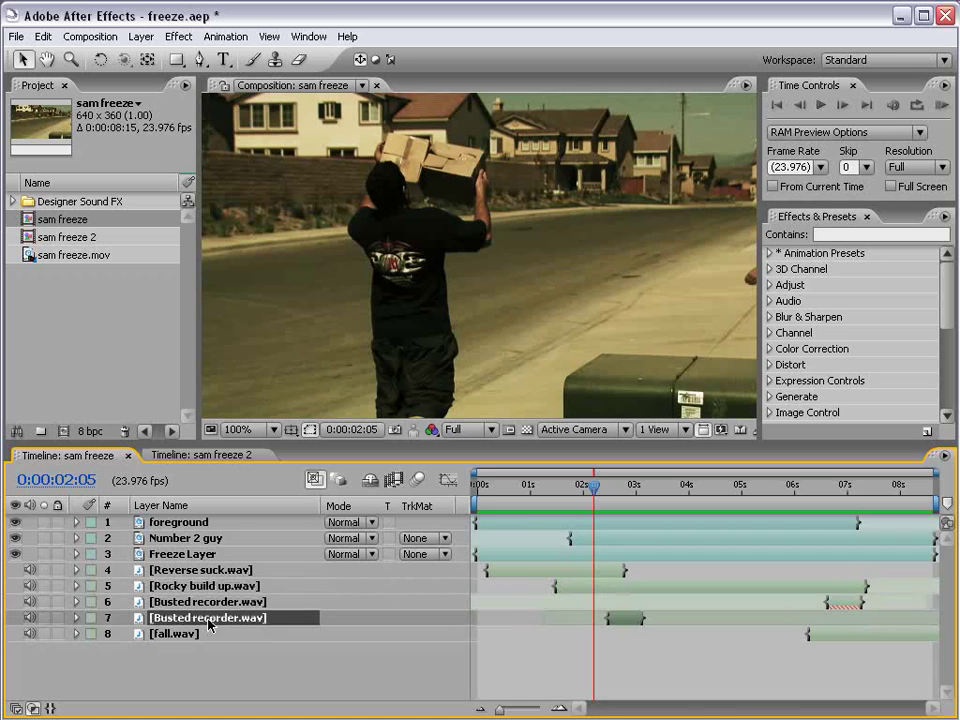
{"action": "left_click", "coordinate": [523, 488]}
{"action": "key", "text": "KP_Decimal"}
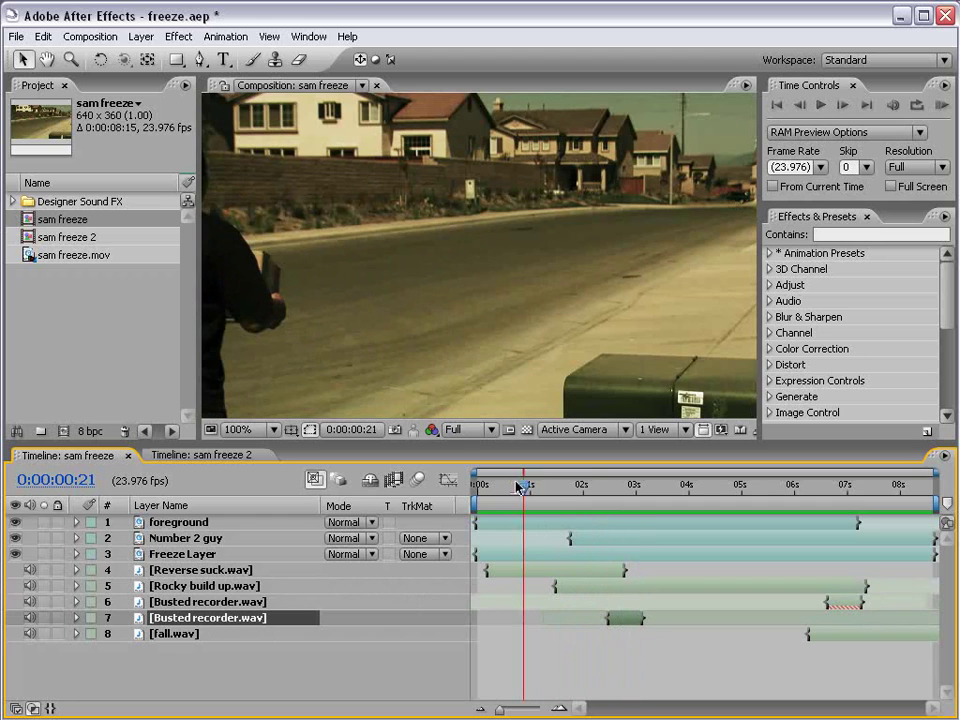
- Return to the sam freeze 2 composition, preview it at 50% magnification, and inspect the frame at 0:00:07:05 at 100%
{"action": "left_click", "coordinate": [240, 455]}
{"action": "scroll", "coordinate": [467, 250], "scroll_direction": "down", "scroll_amount": 1}
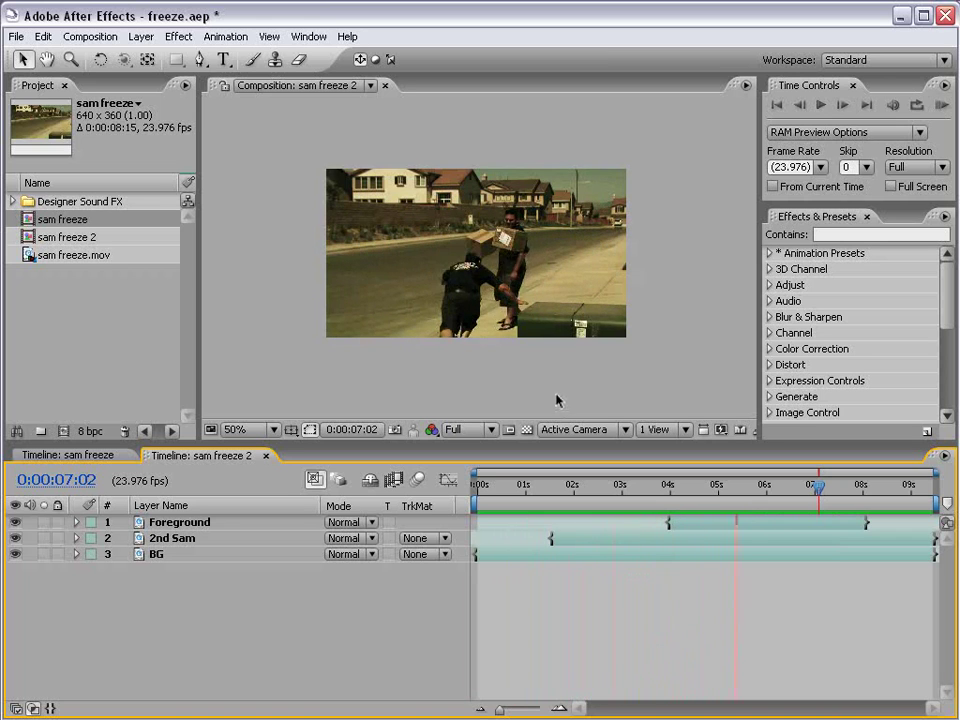
{"action": "left_click_drag", "start_coordinate": [722, 484], "coordinate": [823, 490]}
{"action": "key", "text": "period"}
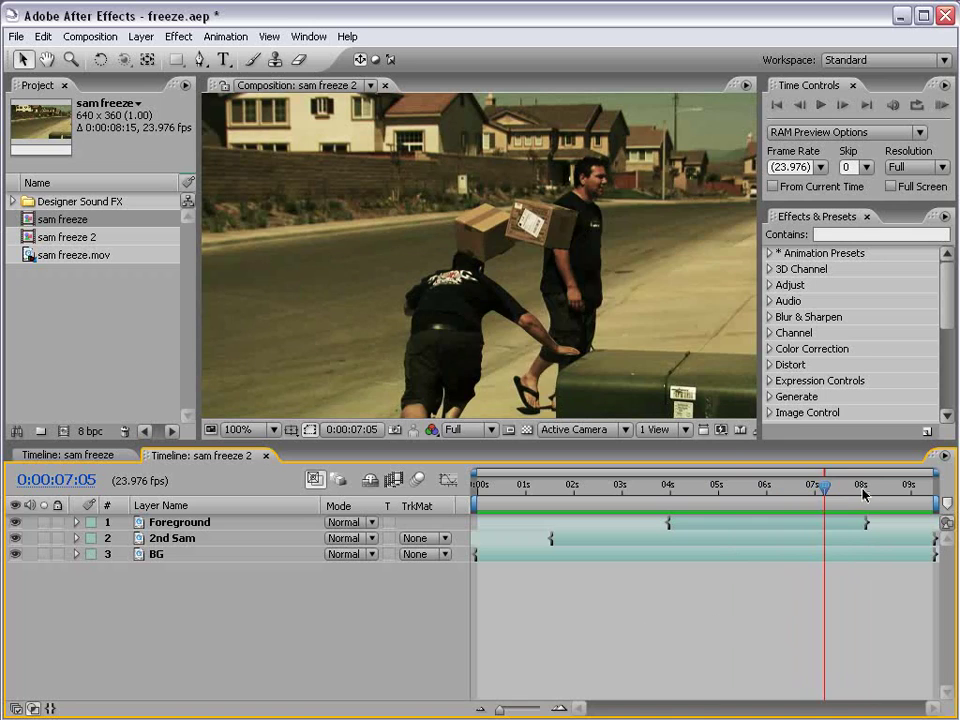
- Examine the boxes and mask edges at 0:00:05:19, and scrub through the freeze to 0:00:05:08 at 50% magnification
{"action": "left_click_drag", "start_coordinate": [866, 488], "coordinate": [882, 505]}
{"action": "left_click", "coordinate": [758, 489]}
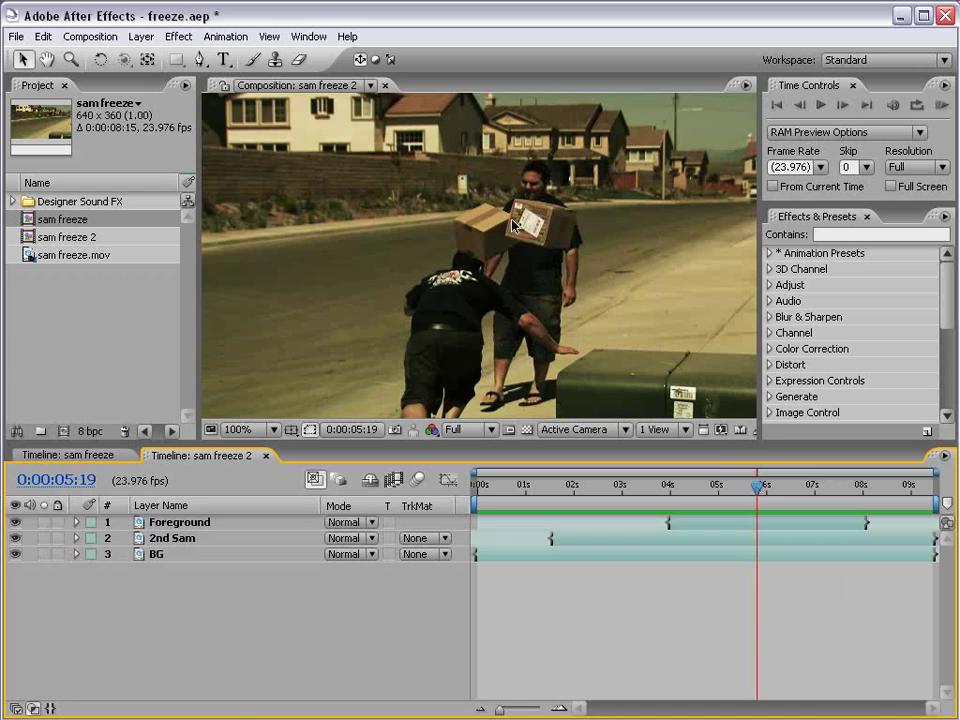
{"action": "scroll", "coordinate": [615, 263], "scroll_direction": "down", "scroll_amount": 1}
{"action": "left_click_drag", "start_coordinate": [585, 490], "coordinate": [734, 490]}
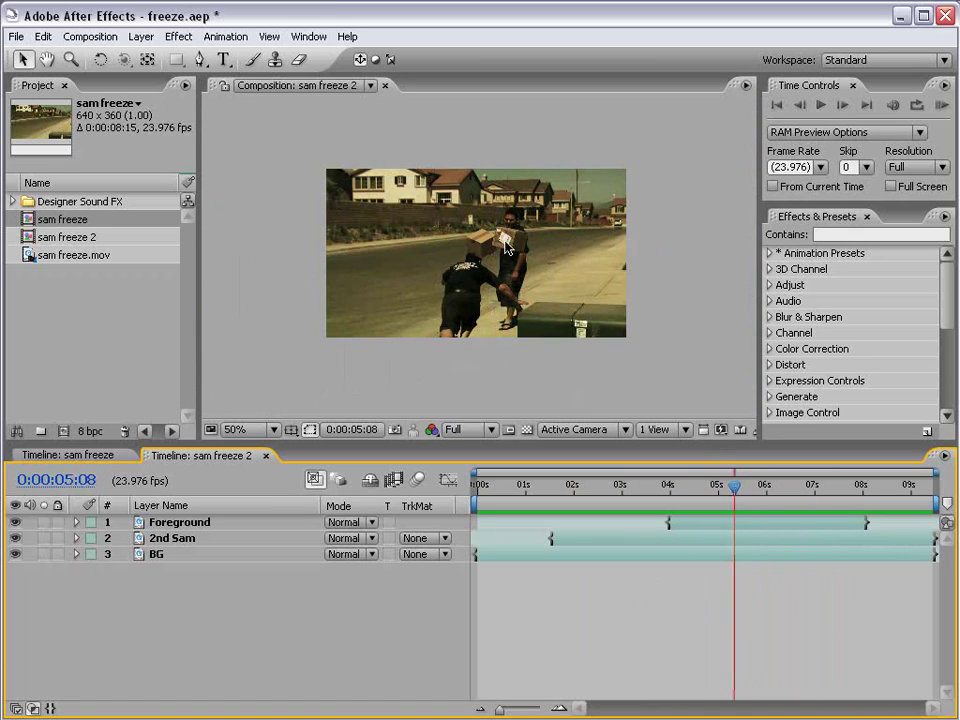